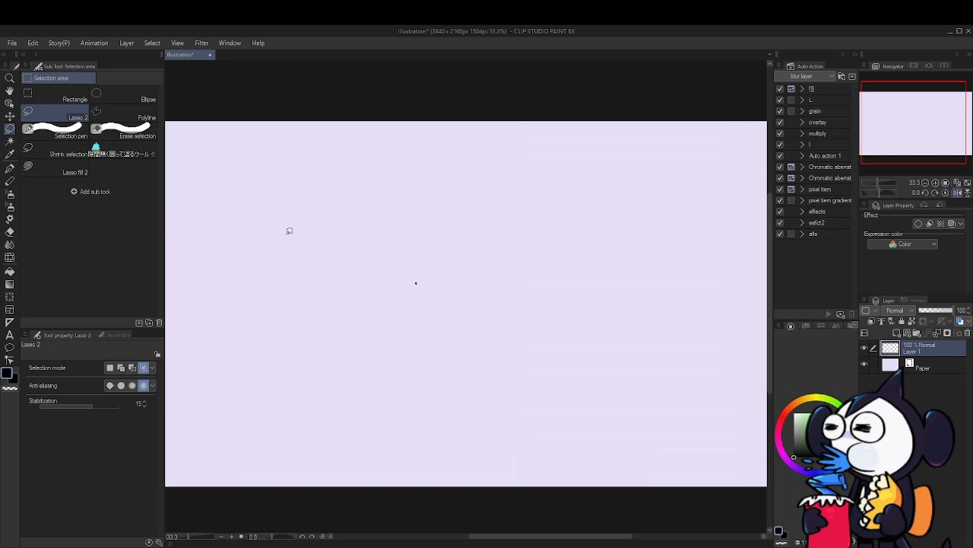
# Choose the G-pen 2 pen and set its brush size to 7
pyautogui.press('p')
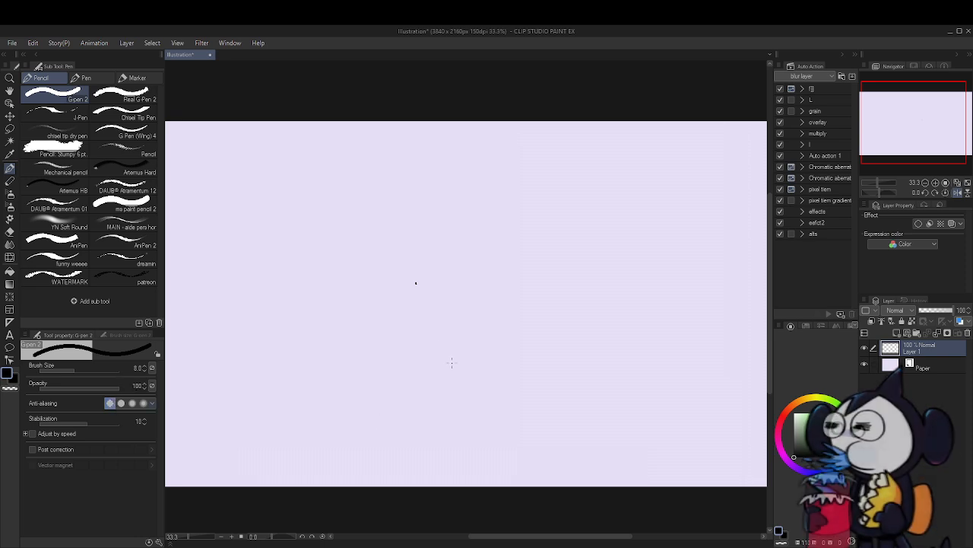
pyautogui.moveTo(365, 317); pyautogui.dragTo(381, 326)
pyautogui.hotkey('ctrl', 'z')
pyautogui.press('[')
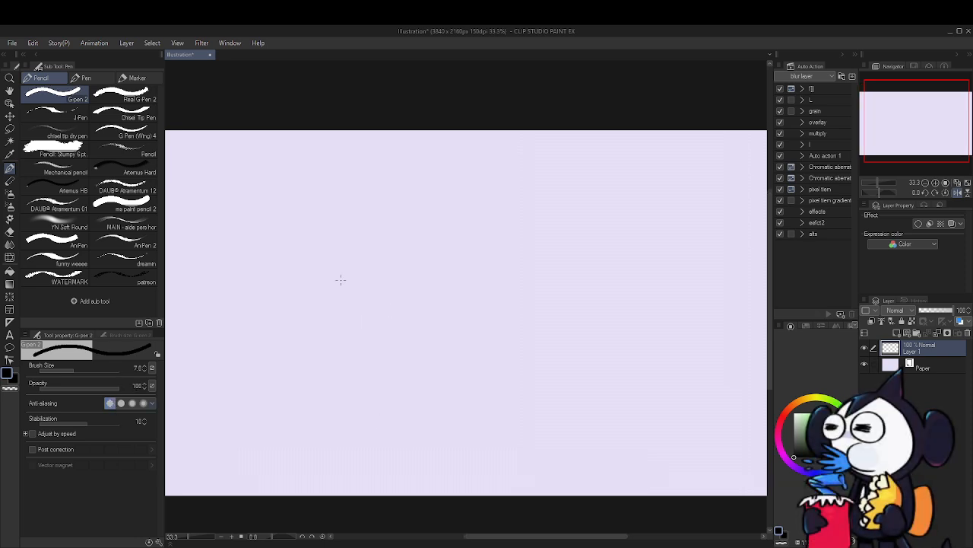
pyautogui.moveTo(320, 341)
pyautogui.mouseDown()
pyautogui.moveTo(428, 274)
pyautogui.moveTo(369, 341)
pyautogui.mouseUp()
pyautogui.scroll(2, 349, 272)
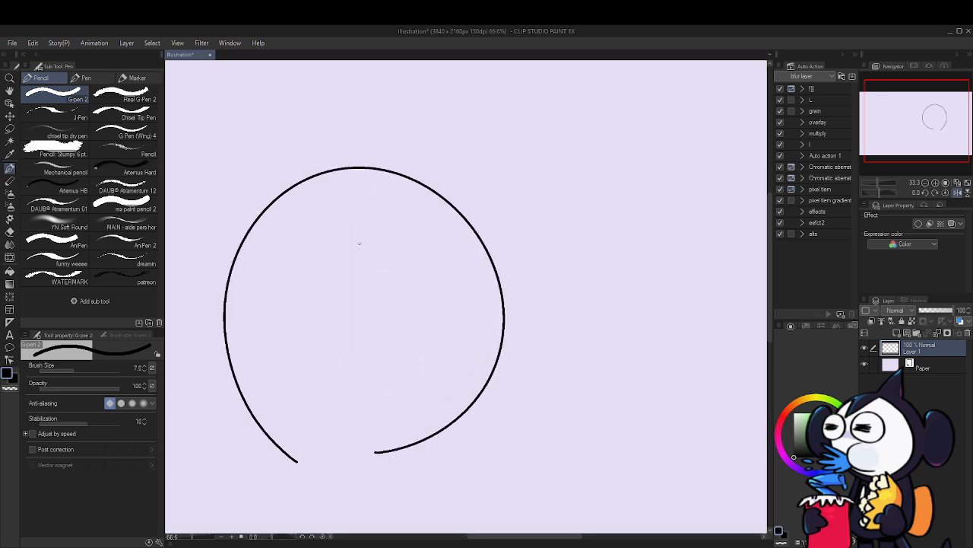
pyautogui.hotkey('ctrl', 'z')
# Draw the outlines of two side-by-side half-closed oval eyes with eyelid lines and highlight edges
pyautogui.moveTo(325, 232); pyautogui.dragTo(327, 231)
pyautogui.moveTo(259, 284); pyautogui.dragTo(385, 258)
pyautogui.moveTo(331, 231); pyautogui.dragTo(329, 263)
pyautogui.moveTo(404, 226); pyautogui.dragTo(444, 210)
pyautogui.moveTo(375, 257); pyautogui.dragTo(512, 248)
# Fill the upper parts of both eyes with black around the highlights and clear the selection
pyautogui.press('w')
pyautogui.click(472, 225)
pyautogui.hotkey('alt', 'Delete')
pyautogui.hotkey('ctrl', 'd')
# Draw concentric iris rings and a small pupil curve below the lid line in each eye
pyautogui.press('p')
pyautogui.moveTo(283, 275); pyautogui.dragTo(356, 260)
pyautogui.moveTo(302, 270); pyautogui.dragTo(471, 248)
pyautogui.moveTo(402, 251); pyautogui.dragTo(455, 247)
pyautogui.moveTo(416, 248); pyautogui.dragTo(432, 256)
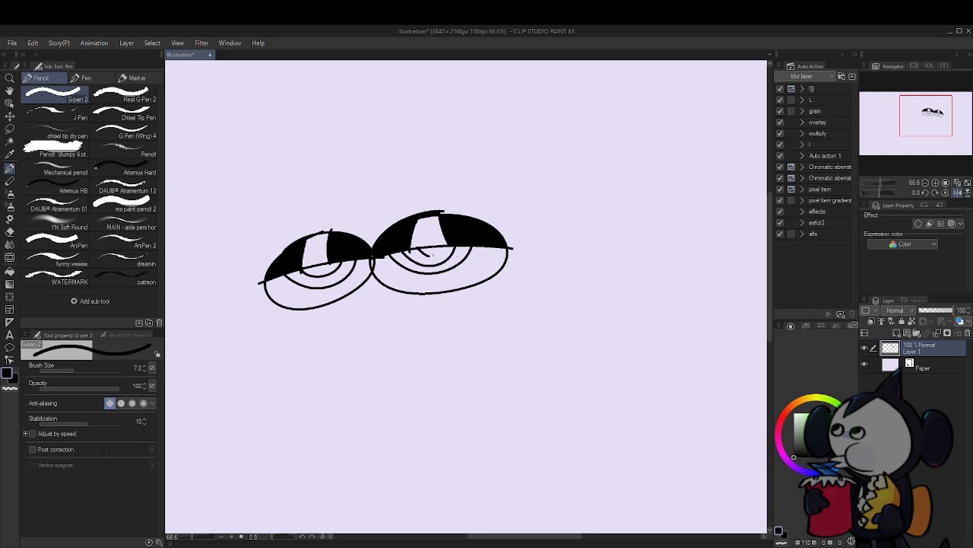
# Draw the furry face outline, a rounded cap with a brim, the hair strands and two pointed ears around the eyes
pyautogui.moveTo(269, 299)
pyautogui.mouseDown()
pyautogui.moveTo(247, 387)
pyautogui.moveTo(367, 371)
pyautogui.mouseUp()
pyautogui.moveTo(505, 266); pyautogui.dragTo(464, 345)
pyautogui.moveTo(259, 292)
pyautogui.mouseDown()
pyautogui.moveTo(444, 113)
pyautogui.moveTo(503, 161)
pyautogui.mouseUp()
pyautogui.moveTo(487, 147); pyautogui.dragTo(520, 237)
pyautogui.moveTo(250, 226)
pyautogui.mouseDown()
pyautogui.moveTo(521, 225)
pyautogui.moveTo(256, 321)
pyautogui.mouseUp()
pyautogui.moveTo(530, 232)
pyautogui.mouseDown()
pyautogui.moveTo(637, 234)
pyautogui.moveTo(532, 312)
pyautogui.mouseUp()
pyautogui.moveTo(508, 257); pyautogui.dragTo(628, 241)
pyautogui.moveTo(253, 272); pyautogui.dragTo(167, 305)
# Draw a curved open mouth with a tongue and a short neck with a collar below the chin
pyautogui.moveTo(353, 310); pyautogui.dragTo(425, 302)
pyautogui.moveTo(386, 333); pyautogui.dragTo(414, 314)
pyautogui.moveTo(403, 314)
pyautogui.mouseDown()
pyautogui.moveTo(388, 344)
pyautogui.moveTo(466, 344)
pyautogui.mouseUp()
pyautogui.moveTo(399, 367); pyautogui.dragTo(406, 383)
pyautogui.moveTo(395, 411); pyautogui.dragTo(454, 396)
pyautogui.moveTo(403, 383); pyautogui.dragTo(446, 369)
# Fill the collar area on the neck with black and clear the selection
pyautogui.press('w')
pyautogui.click(414, 394)
pyautogui.hotkey('alt', 'Delete')
pyautogui.hotkey('ctrl', 'd')
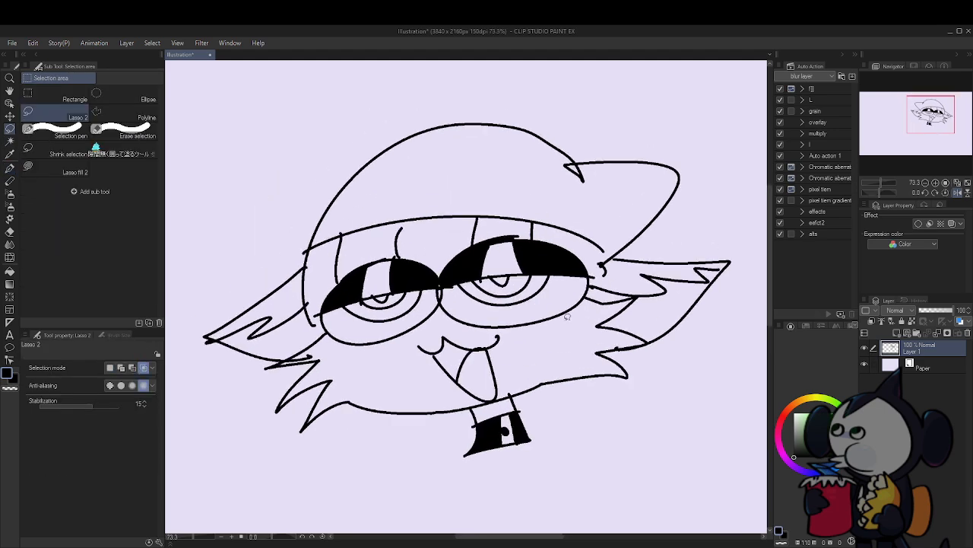
# Add short lower lash strokes beneath both eyes
pyautogui.moveTo(340, 343); pyautogui.dragTo(332, 360)
pyautogui.moveTo(572, 307); pyautogui.dragTo(589, 315)
pyautogui.moveTo(557, 317); pyautogui.dragTo(571, 327)
pyautogui.moveTo(542, 323); pyautogui.dragTo(548, 336)
pyautogui.moveTo(544, 350); pyautogui.dragTo(566, 333)
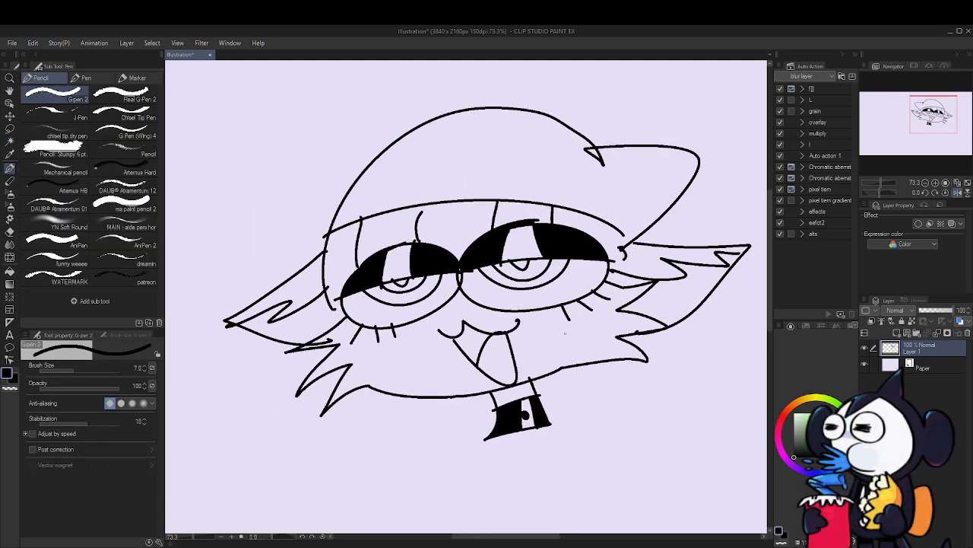
# Draw the flowing neckline and shoulder lines of the clothing below the head
pyautogui.moveTo(603, 411)
pyautogui.mouseDown()
pyautogui.moveTo(583, 382)
pyautogui.moveTo(454, 309)
pyautogui.mouseUp()
pyautogui.moveTo(415, 288); pyautogui.dragTo(424, 282)
pyautogui.moveTo(439, 279)
pyautogui.mouseDown()
pyautogui.moveTo(330, 373)
pyautogui.moveTo(556, 296)
pyautogui.mouseUp()
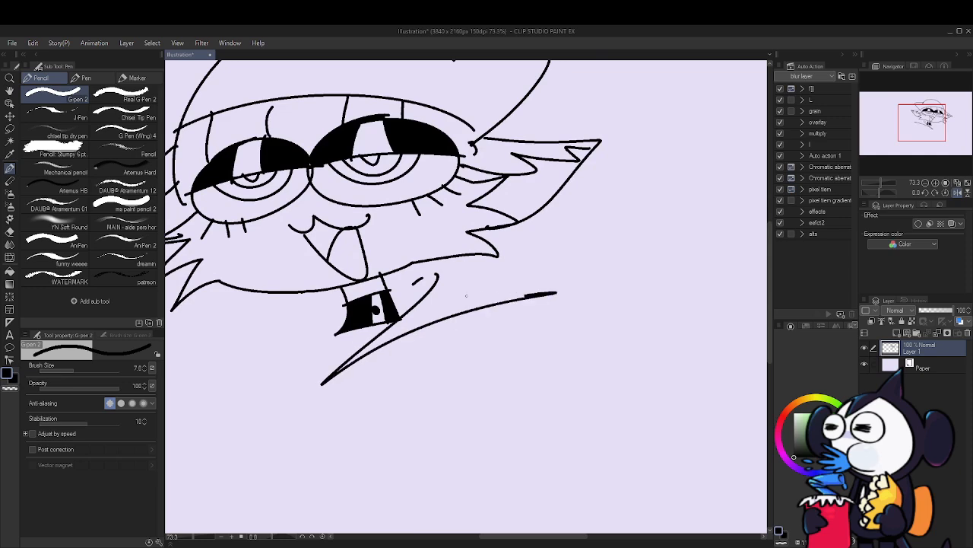
pyautogui.moveTo(465, 293); pyautogui.dragTo(563, 311)
pyautogui.moveTo(548, 276); pyautogui.dragTo(599, 362)
pyautogui.moveTo(392, 314)
pyautogui.mouseDown()
pyautogui.moveTo(448, 379)
pyautogui.moveTo(474, 368)
pyautogui.mouseUp()
pyautogui.moveTo(477, 251); pyautogui.dragTo(505, 315)
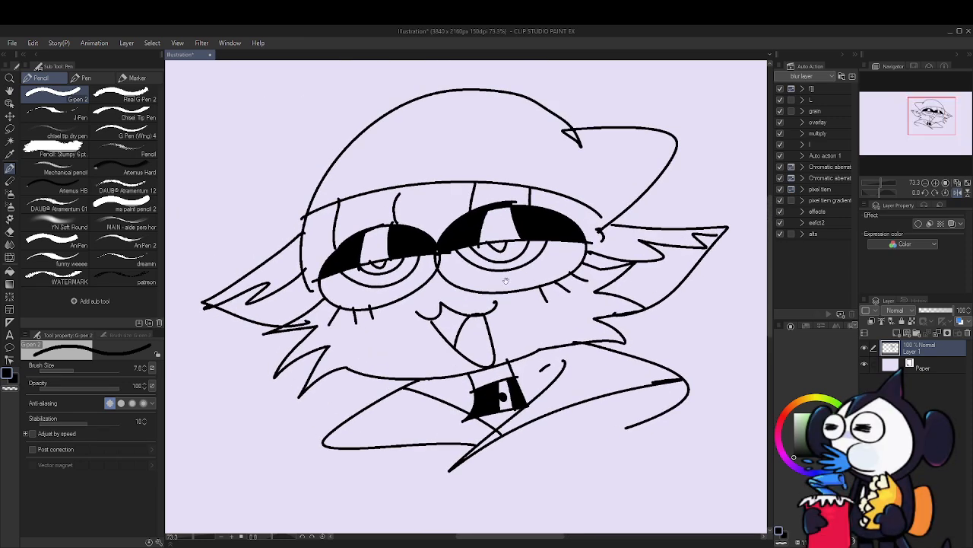
# Fill the cap and its brim with a dark bluish grey and clear the selection
pyautogui.moveTo(505, 281); pyautogui.dragTo(479, 293)
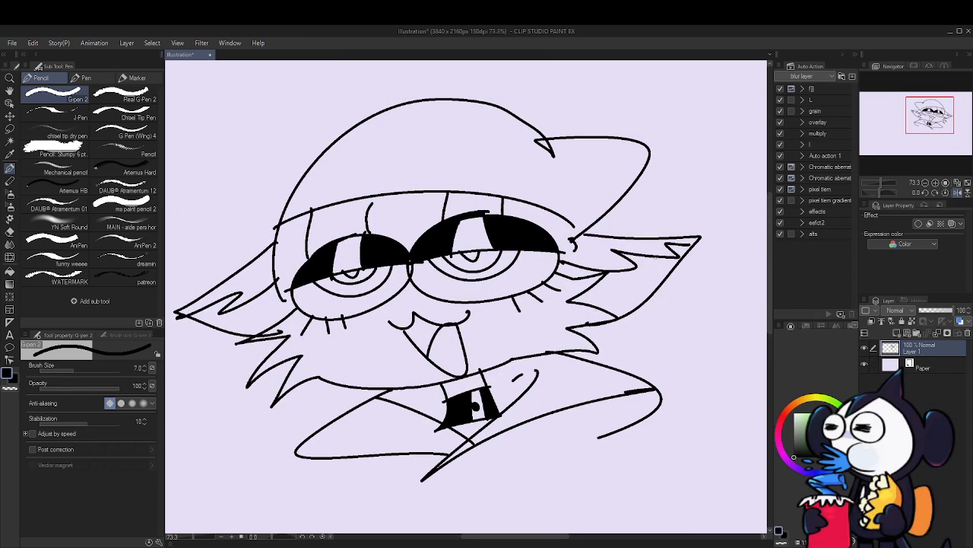
pyautogui.press('w')
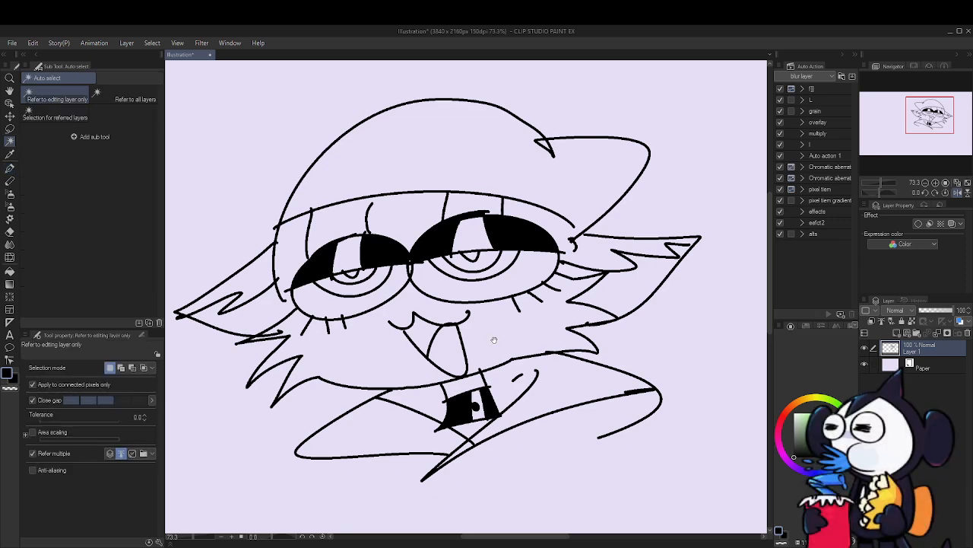
pyautogui.moveTo(500, 331); pyautogui.dragTo(485, 361)
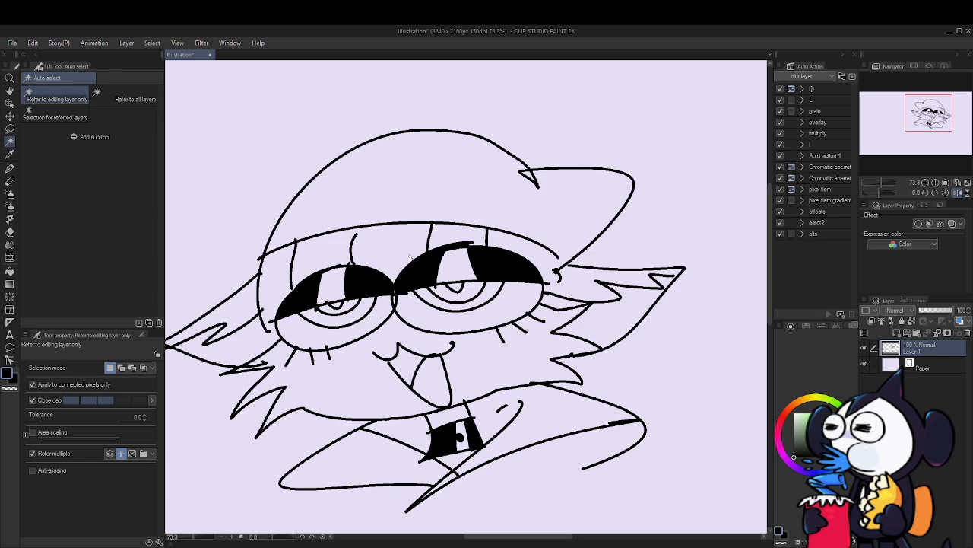
pyautogui.moveTo(410, 256); pyautogui.dragTo(435, 273)
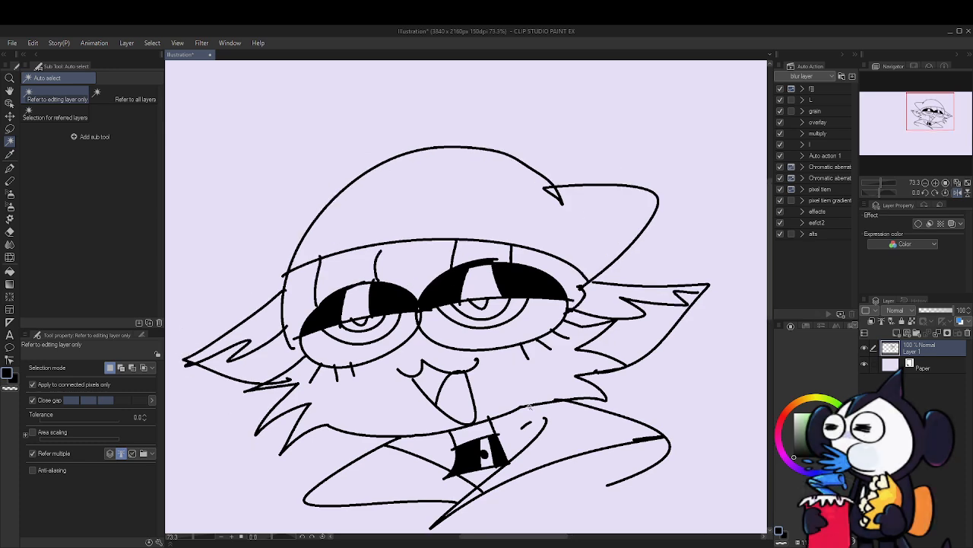
pyautogui.click(582, 222)
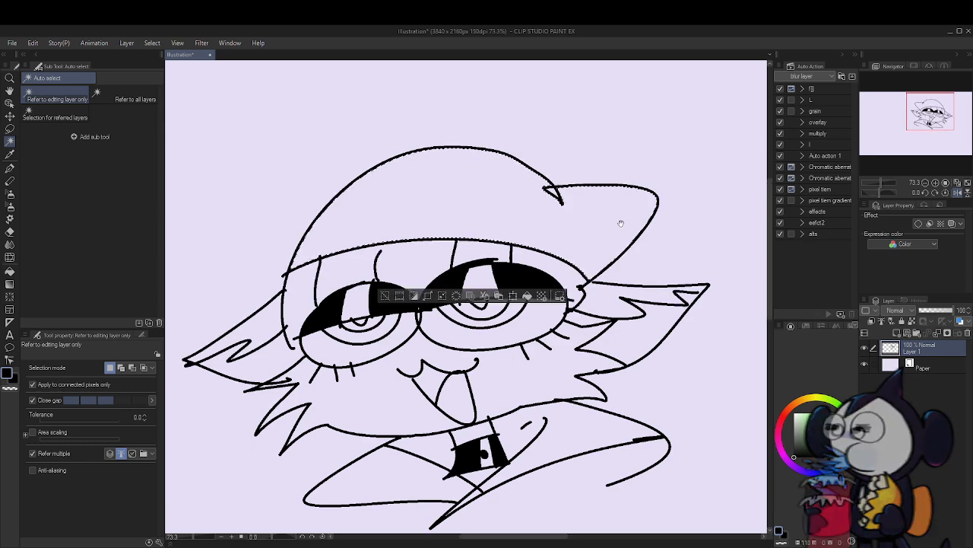
pyautogui.scroll(3, 532, 251)
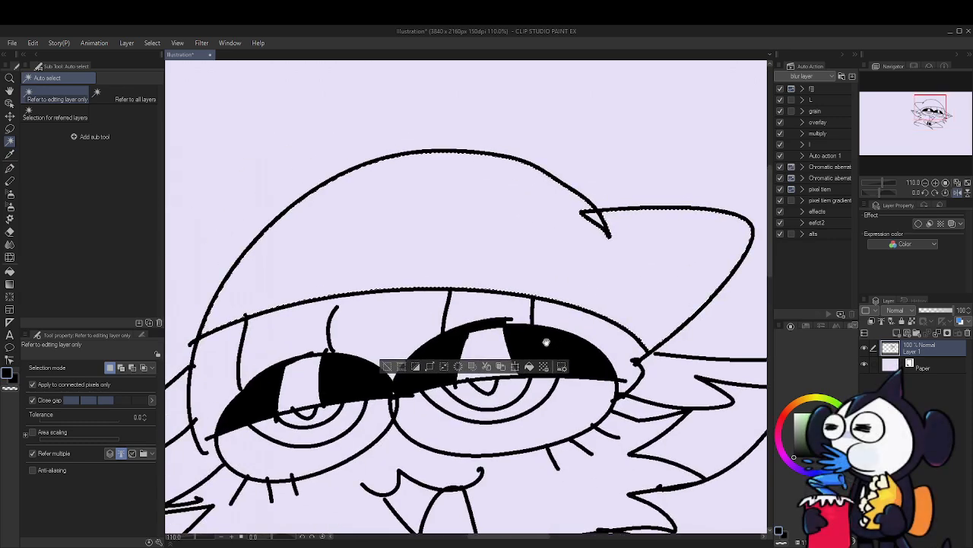
pyautogui.moveTo(603, 260)
pyautogui.mouseDown()
pyautogui.moveTo(547, 281)
pyautogui.moveTo(581, 267)
pyautogui.mouseUp()
pyautogui.click(816, 473)
pyautogui.click(810, 434)
pyautogui.click(616, 335)
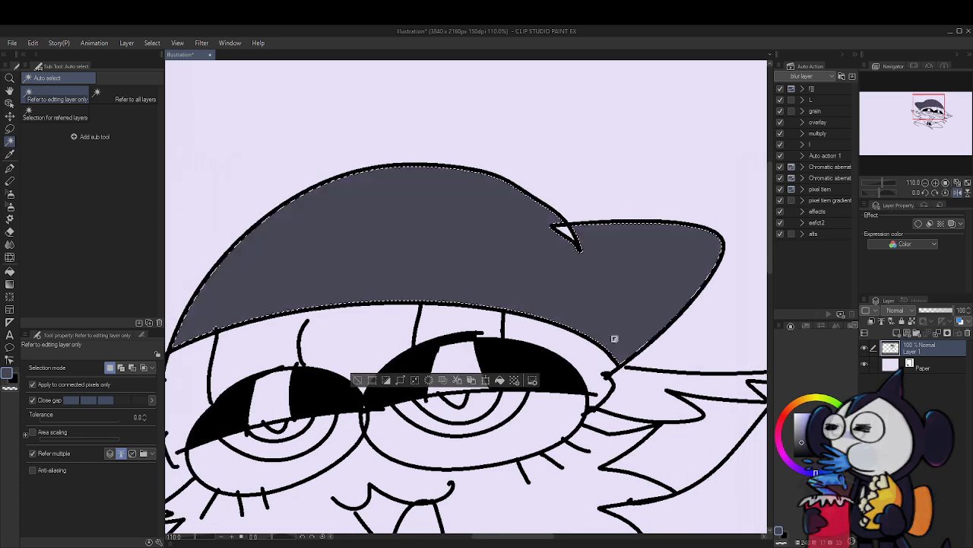
pyautogui.press('m')
pyautogui.hotkey('ctrl', 'd')
# Fill the small unfilled triangle where the cap meets the brim with the same dark grey and deselect
pyautogui.scroll(10, 385, 200)
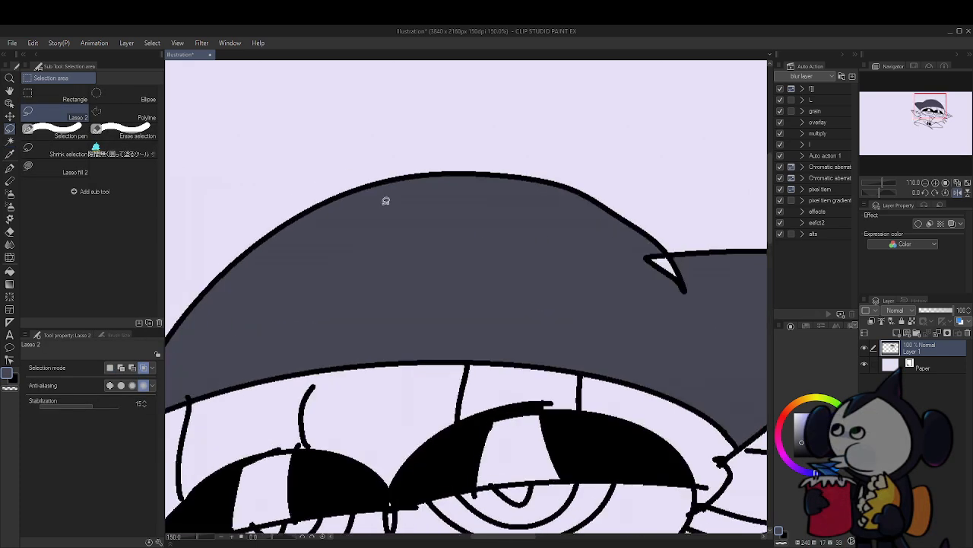
pyautogui.scroll(-5, 382, 188)
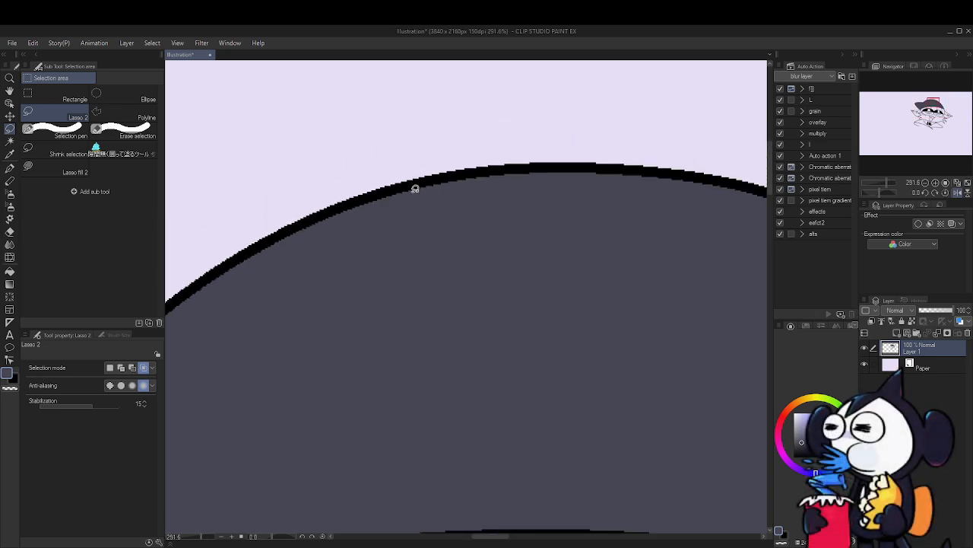
pyautogui.scroll(-4, 504, 230)
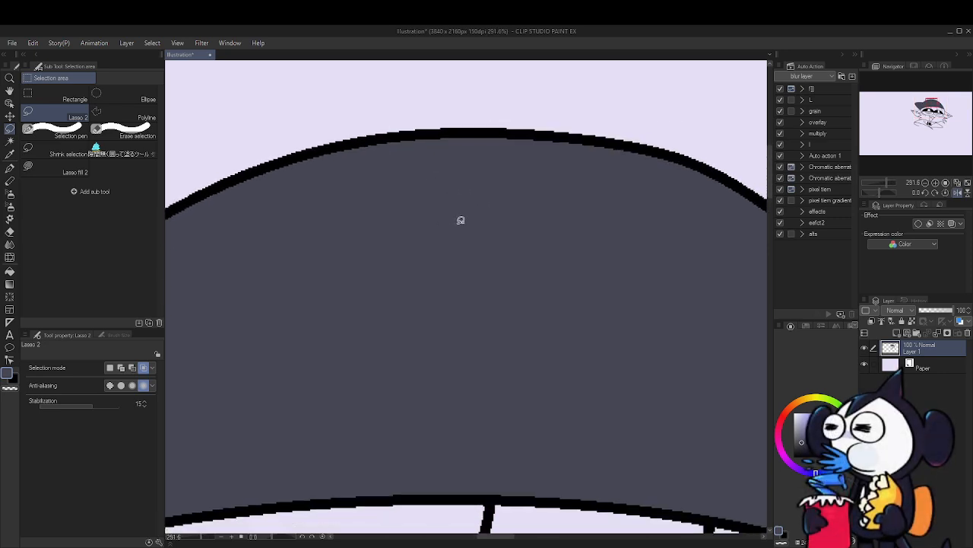
pyautogui.press('w')
pyautogui.click(653, 267)
pyautogui.hotkey('alt', 'Delete')
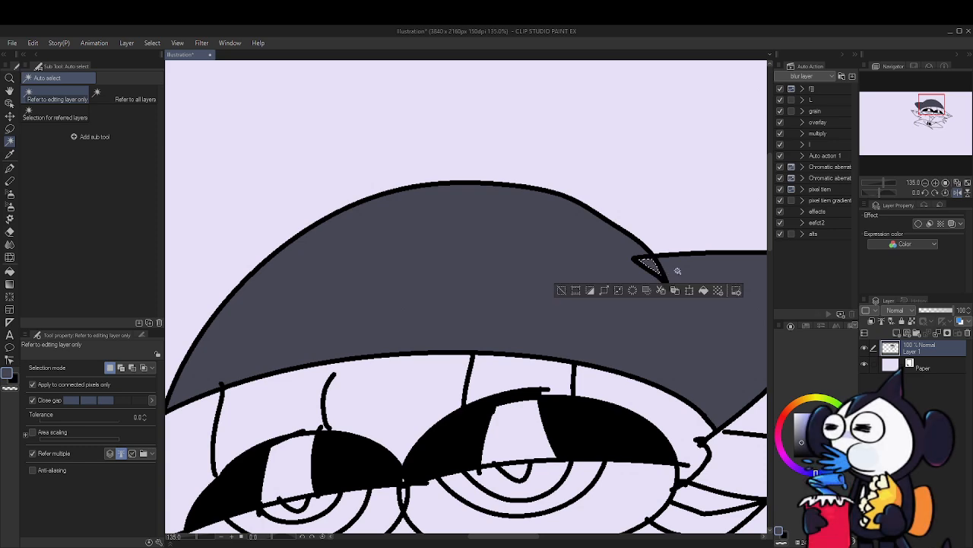
pyautogui.press('m')
pyautogui.hotkey('ctrl', 'd')
# Examine the cap's hard-edged outline and fill up close with the G-pen 2's anti-aliasing off
pyautogui.scroll(-3, 692, 266)
pyautogui.press('p')
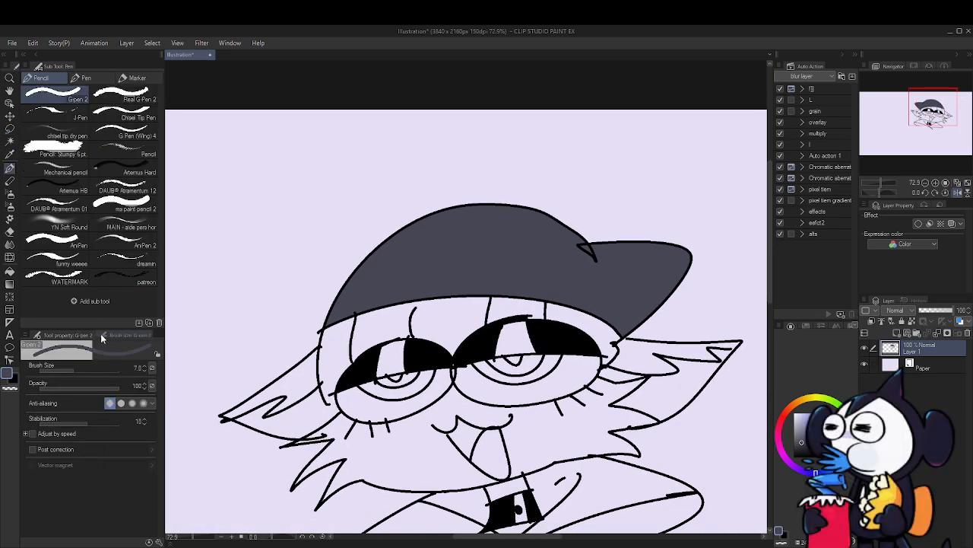
pyautogui.click(110, 404)
pyautogui.scroll(5, 437, 236)
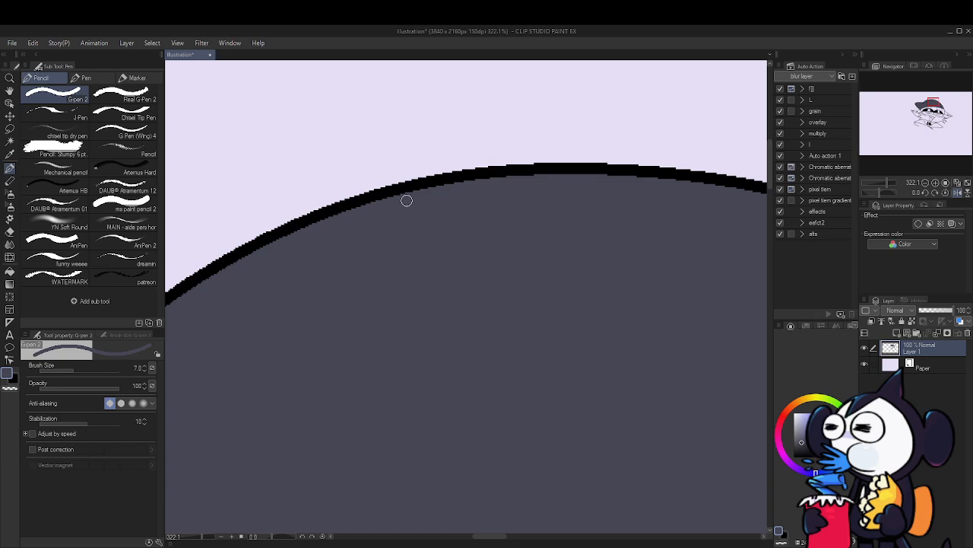
pyautogui.scroll(-8, 315, 233)
pyautogui.scroll(4, 582, 322)
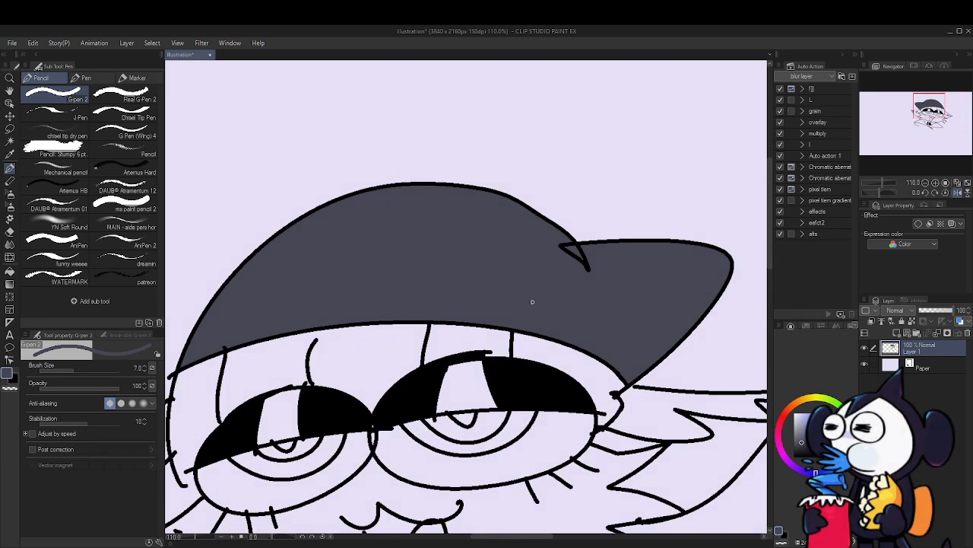
pyautogui.press('w')
pyautogui.press('p')
pyautogui.moveTo(530, 298); pyautogui.dragTo(546, 304)
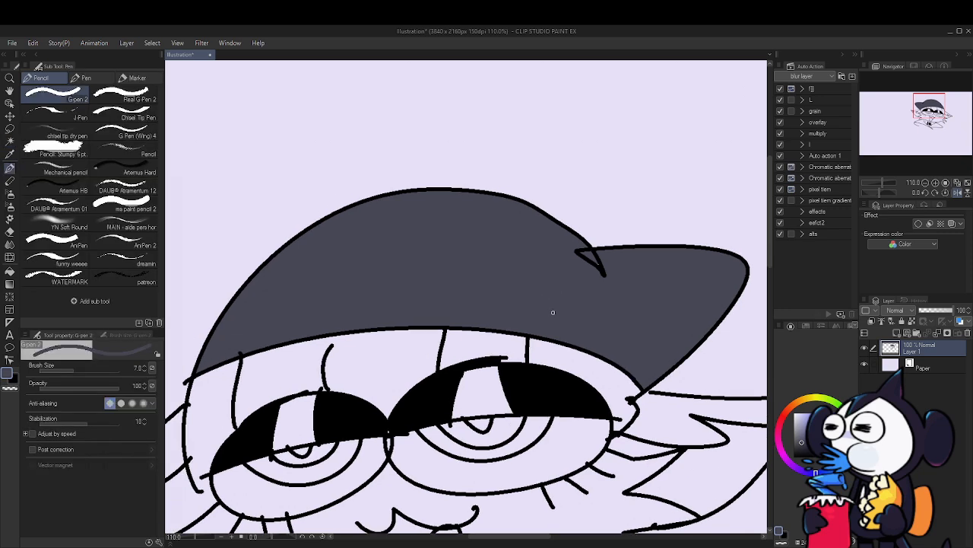
# Set the G-pen 2 to its strongest anti-aliasing and brush size 10, and draw a large oval above the cap
pyautogui.click(145, 404)
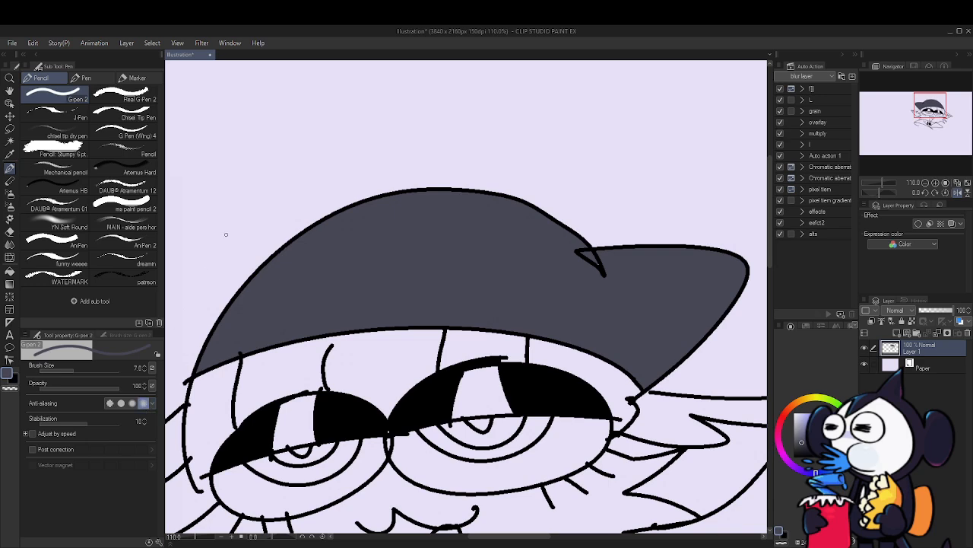
pyautogui.press(']')
pyautogui.press(']')
pyautogui.moveTo(209, 154); pyautogui.dragTo(284, 102)
pyautogui.moveTo(332, 149); pyautogui.dragTo(422, 163)
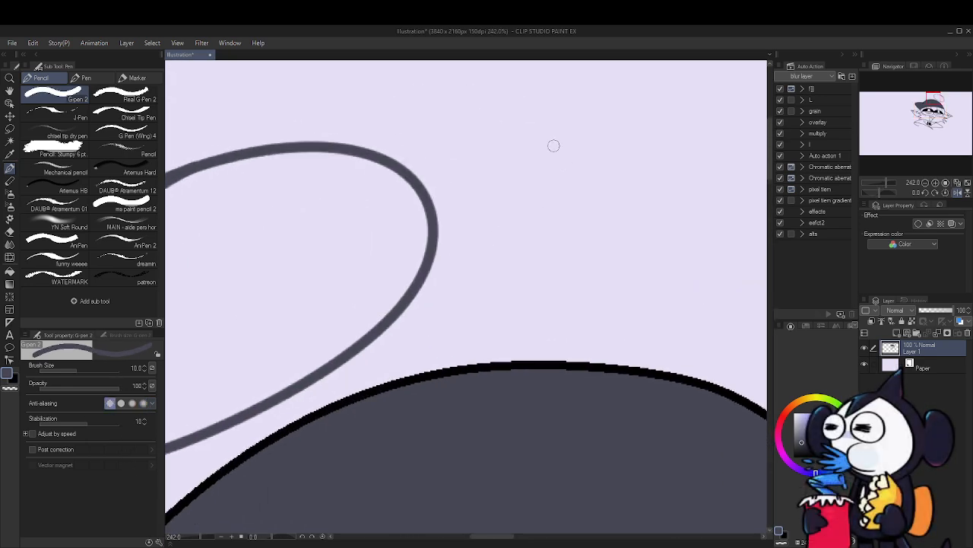
# Draw a second oval with anti-aliasing off to the right of the first for comparison
pyautogui.moveTo(521, 139)
pyautogui.mouseDown()
pyautogui.moveTo(533, 145)
pyautogui.moveTo(617, 101)
pyautogui.mouseUp()
pyautogui.scroll(-6, 540, 205)
pyautogui.scroll(8, 502, 164)
# Draw a thin two-headed arrow pointing at both ovals with brush size 2.5, and raise the brush size to 3
pyautogui.press('[')
pyautogui.press('[')
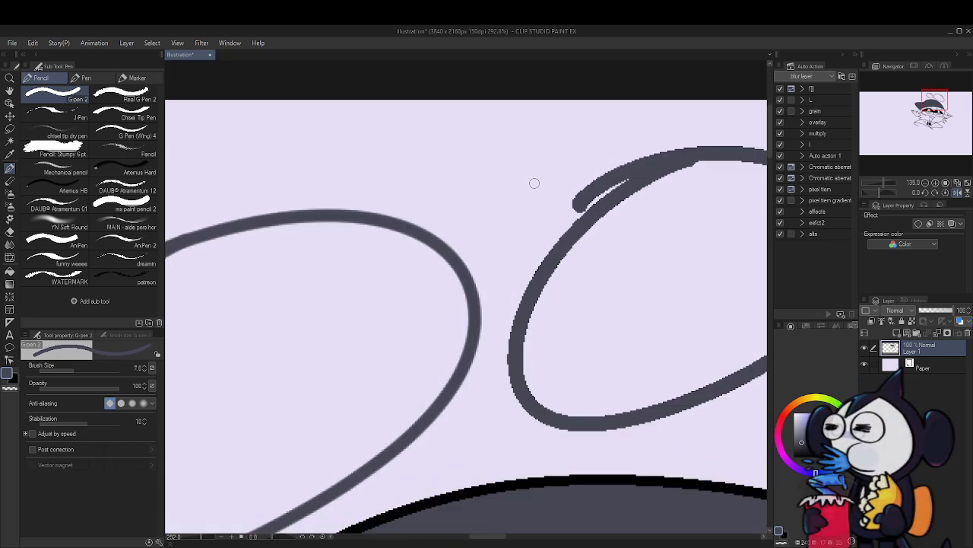
pyautogui.press('[')
pyautogui.press('[')
pyautogui.press('[')
pyautogui.press('[')
pyautogui.press('[')
pyautogui.moveTo(447, 211); pyautogui.dragTo(556, 191)
pyautogui.moveTo(530, 178)
pyautogui.mouseDown()
pyautogui.moveTo(556, 191)
pyautogui.moveTo(564, 165)
pyautogui.mouseUp()
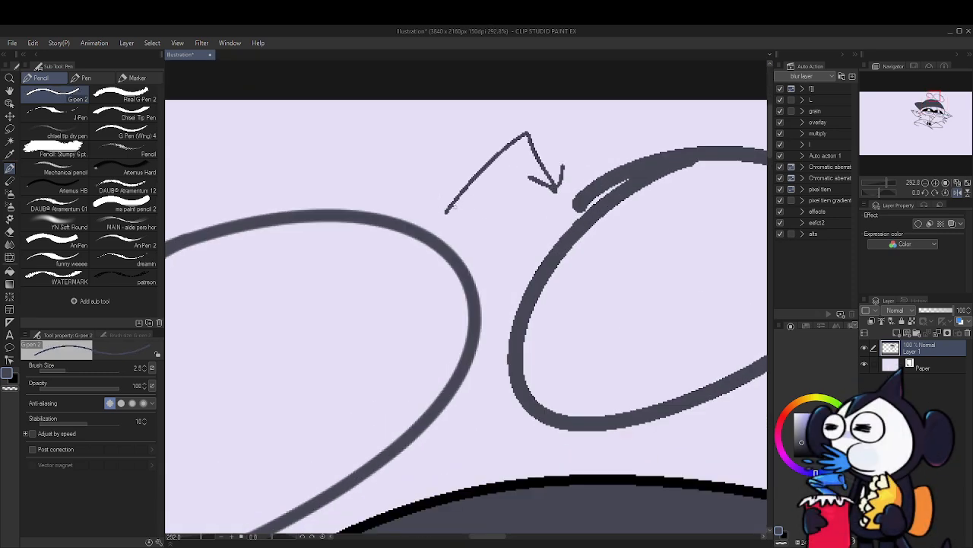
pyautogui.moveTo(447, 189); pyautogui.dragTo(474, 204)
pyautogui.press(']')
pyautogui.moveTo(281, 192); pyautogui.dragTo(262, 293)
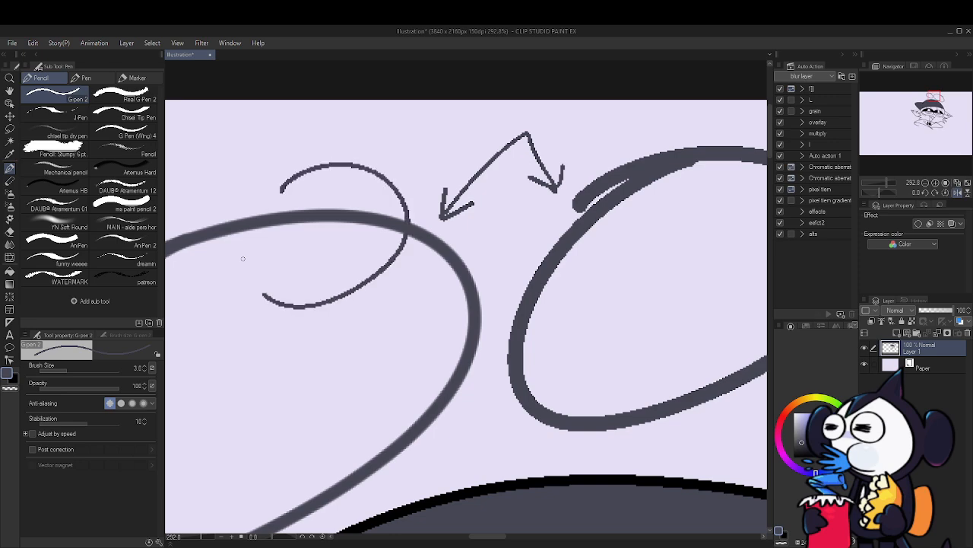
pyautogui.moveTo(243, 258); pyautogui.dragTo(280, 192)
pyautogui.hotkey('ctrl', 'z')
pyautogui.hotkey('ctrl', 'z')
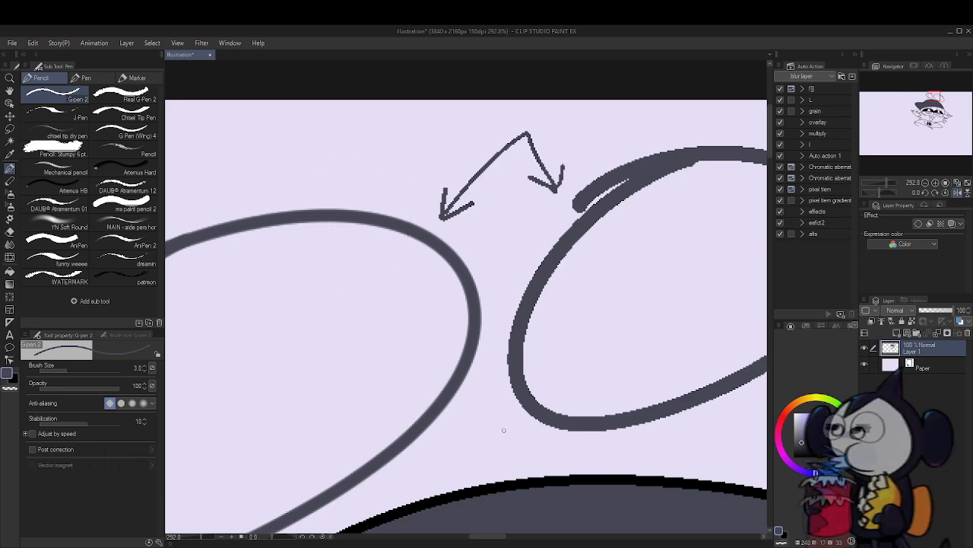
# Draw two arrows pointing at the top and lower-right edges of the oval without anti-aliasing
pyautogui.moveTo(443, 210); pyautogui.dragTo(293, 245)
pyautogui.moveTo(528, 143); pyautogui.dragTo(520, 175)
pyautogui.moveTo(511, 157)
pyautogui.mouseDown()
pyautogui.moveTo(521, 175)
pyautogui.moveTo(543, 155)
pyautogui.mouseUp()
pyautogui.moveTo(654, 232); pyautogui.dragTo(547, 182)
pyautogui.scroll(-3, 548, 184)
pyautogui.moveTo(610, 338)
pyautogui.mouseDown()
pyautogui.moveTo(558, 292)
pyautogui.moveTo(583, 290)
pyautogui.mouseUp()
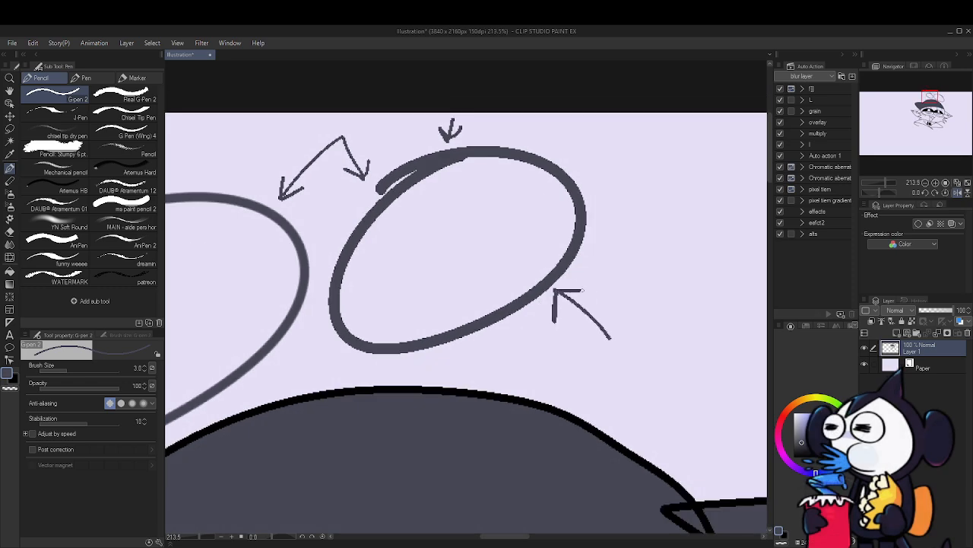
# Fill the inside of the anti-aliased oval with light periwinkle blue and clear the selection
pyautogui.moveTo(304, 338); pyautogui.dragTo(637, 305)
pyautogui.press('w')
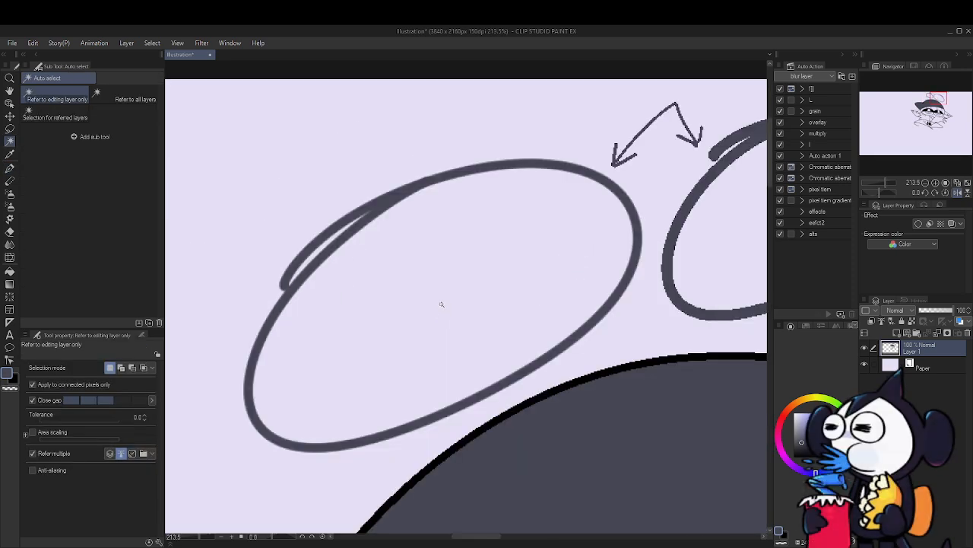
pyautogui.click(470, 278)
pyautogui.click(809, 418)
pyautogui.hotkey('alt', 'Delete')
pyautogui.press('m')
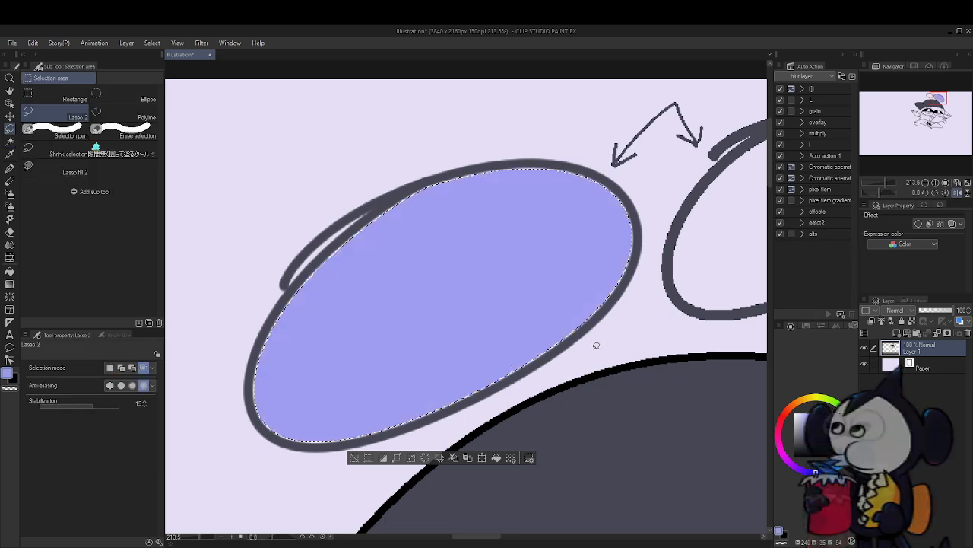
pyautogui.hotkey('ctrl', 'd')
# Examine up close the boundary between the blue fill and the anti-aliased oval's outline
pyautogui.scroll(3, 452, 304)
pyautogui.scroll(6, 374, 219)
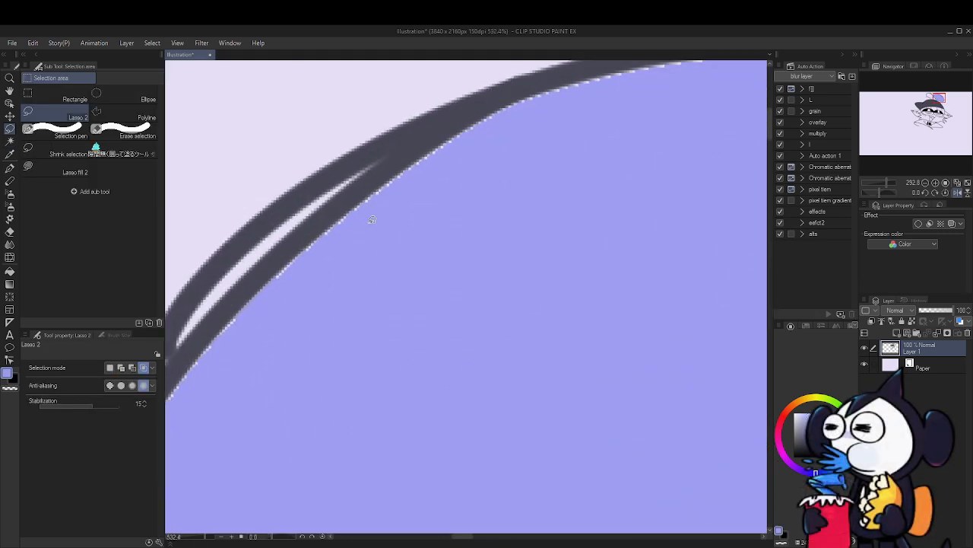
pyautogui.scroll(-8, 369, 218)
pyautogui.scroll(4, 369, 211)
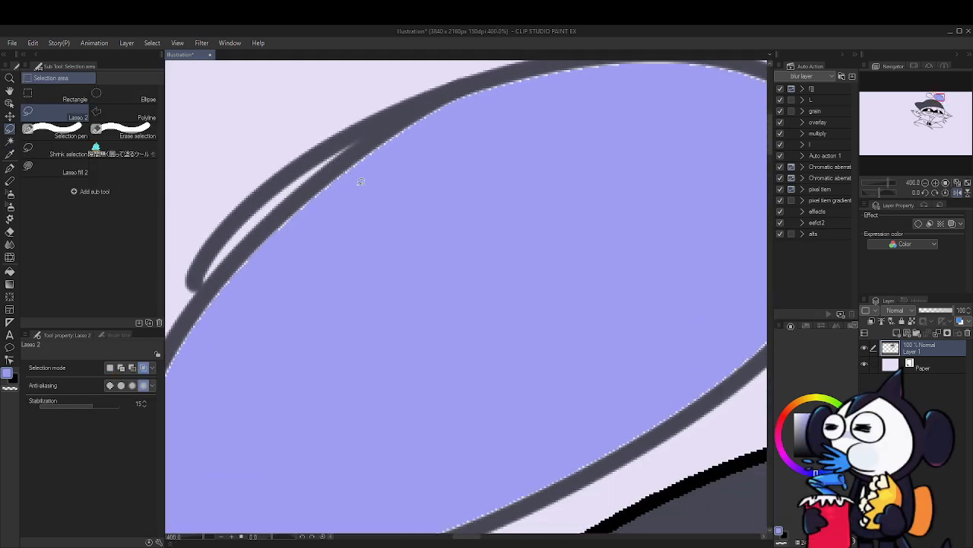
pyautogui.scroll(-6, 371, 207)
pyautogui.scroll(4, 371, 207)
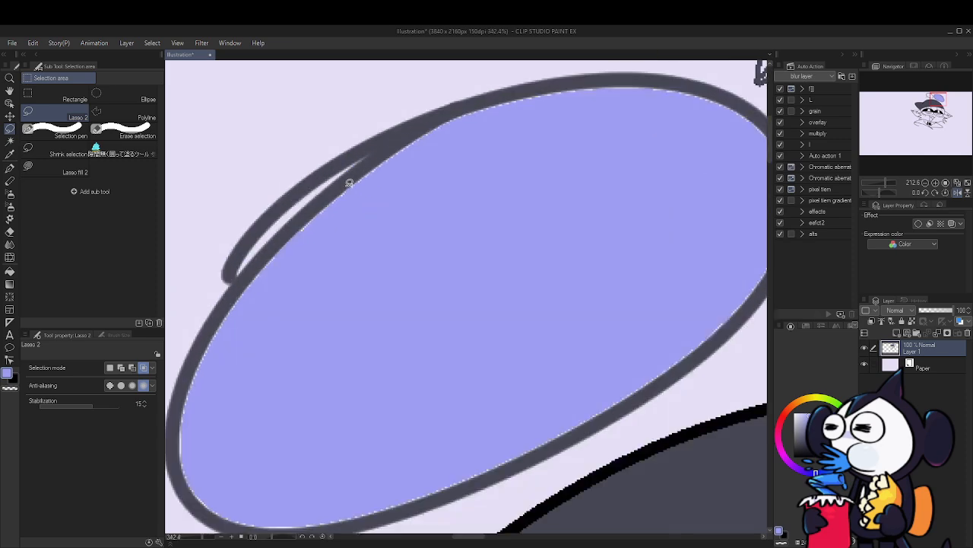
# Inspect the fill edge along the overlapping strokes at the upper-left side of the anti-aliased oval
pyautogui.scroll(-4, 358, 221)
pyautogui.scroll(3, 333, 244)
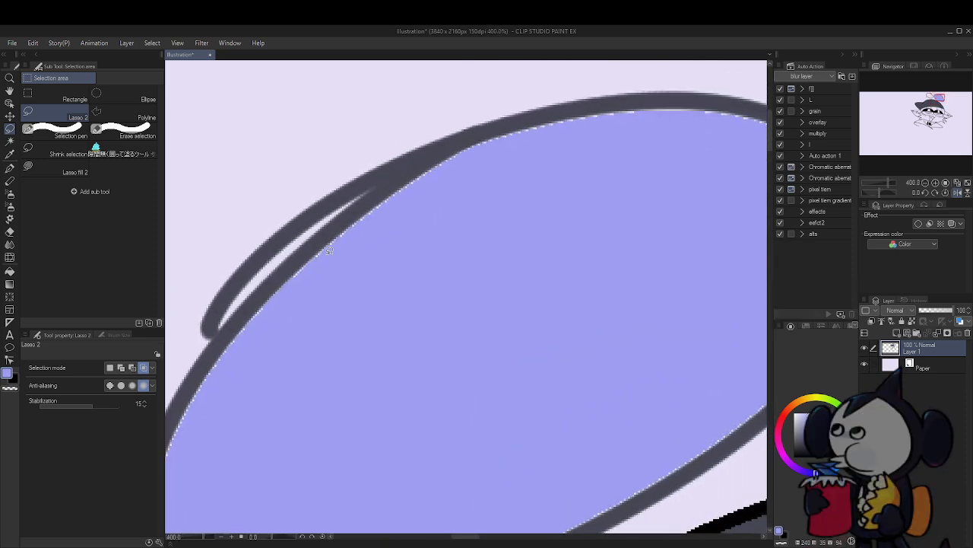
pyautogui.scroll(-4, 483, 133)
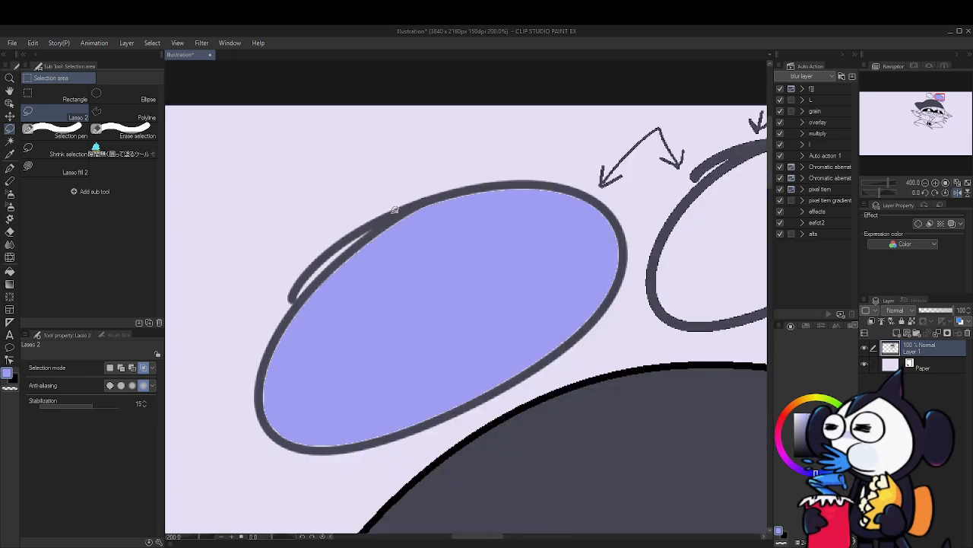
pyautogui.scroll(4, 379, 228)
pyautogui.scroll(-4, 378, 220)
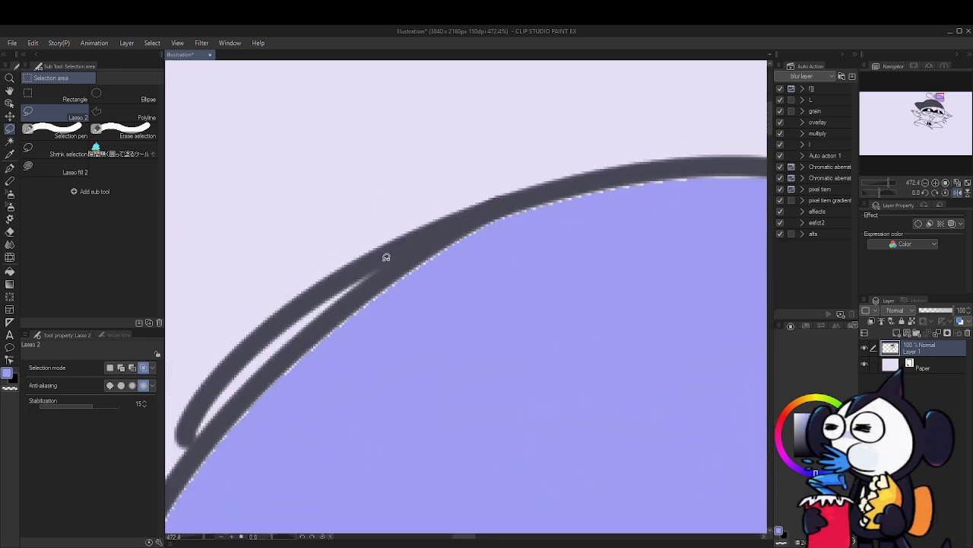
pyautogui.scroll(3, 375, 280)
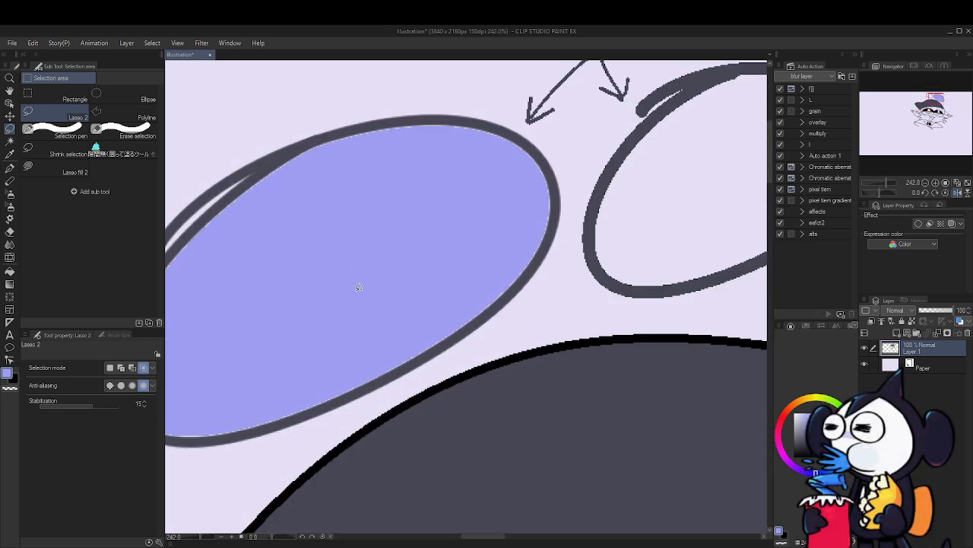
pyautogui.moveTo(359, 288); pyautogui.dragTo(454, 293)
# Undo the anti-aliased oval's fill and refill it with periwinkle blue using an auto-select tolerance of 62.4
pyautogui.press('w')
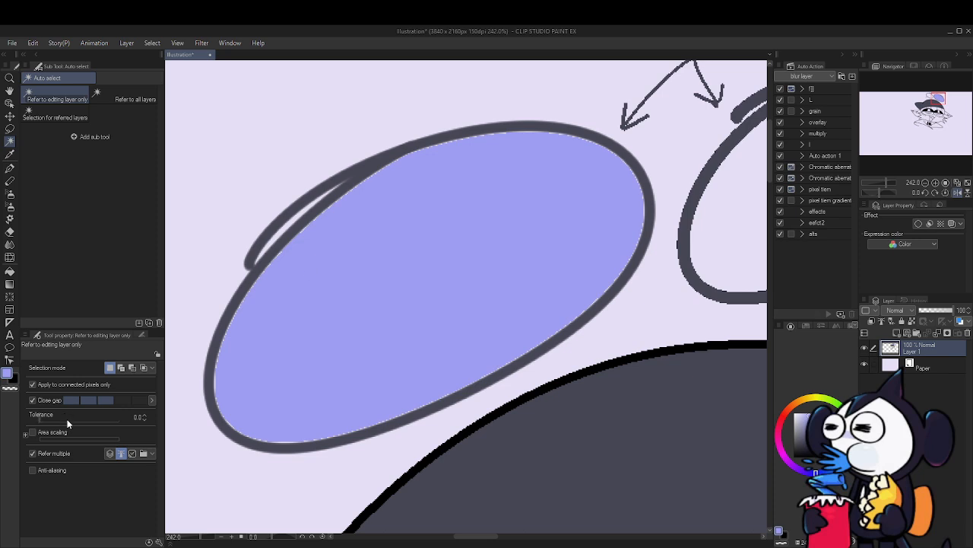
pyautogui.hotkey('ctrl', 'z')
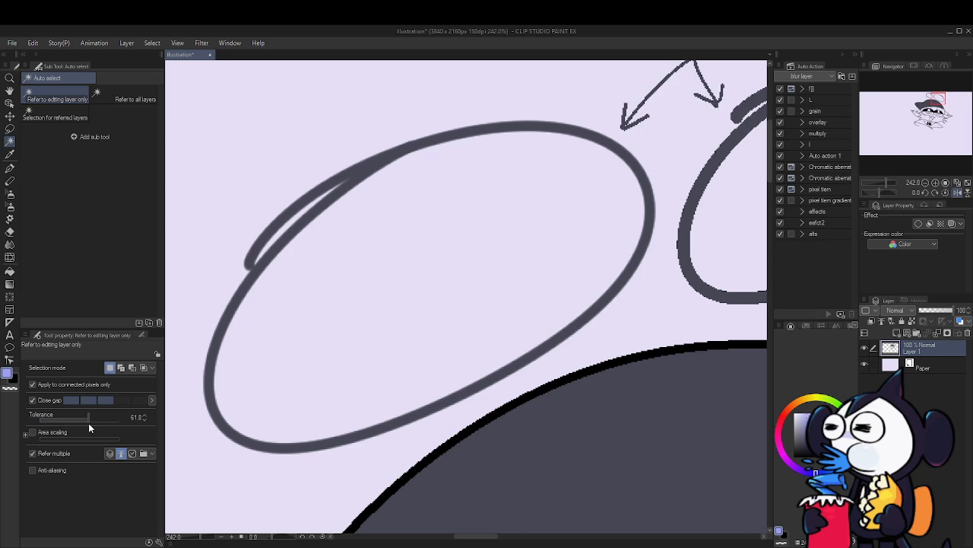
pyautogui.click(365, 304)
pyautogui.hotkey('alt', 'Delete')
pyautogui.press('m')
pyautogui.hotkey('ctrl', 'd')
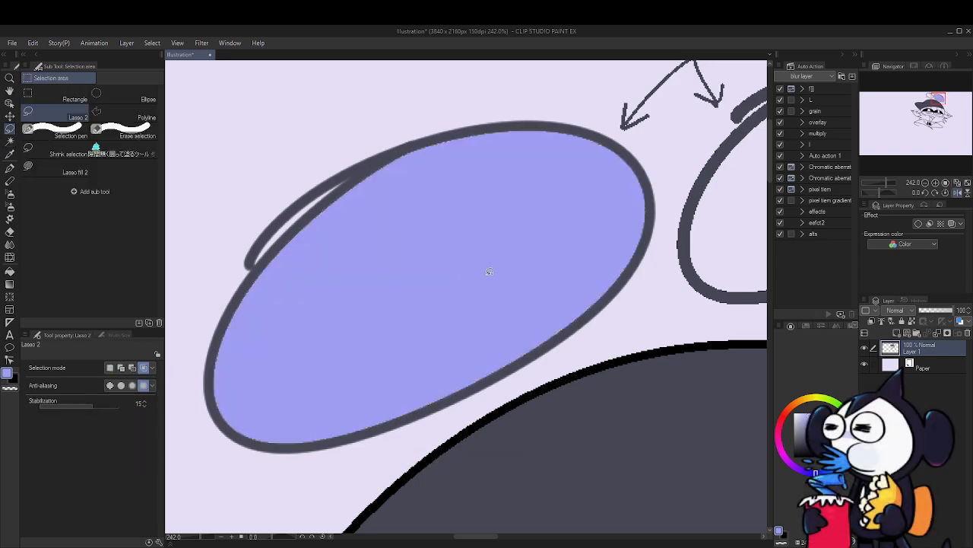
pyautogui.scroll(-2, 490, 271)
pyautogui.scroll(8, 450, 270)
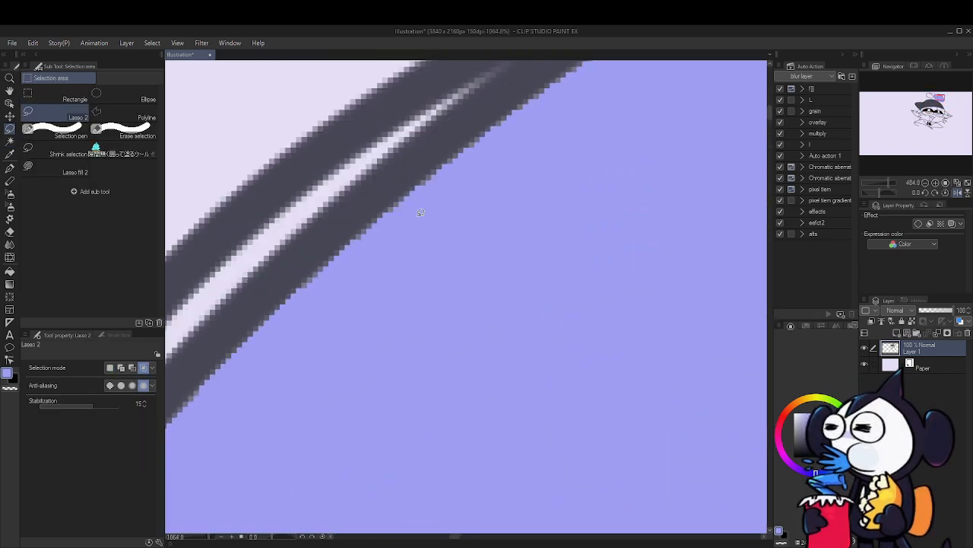
pyautogui.scroll(-5, 421, 212)
# Redo the anti-aliased oval's blue fill using an auto-select tolerance of 0
pyautogui.press('w')
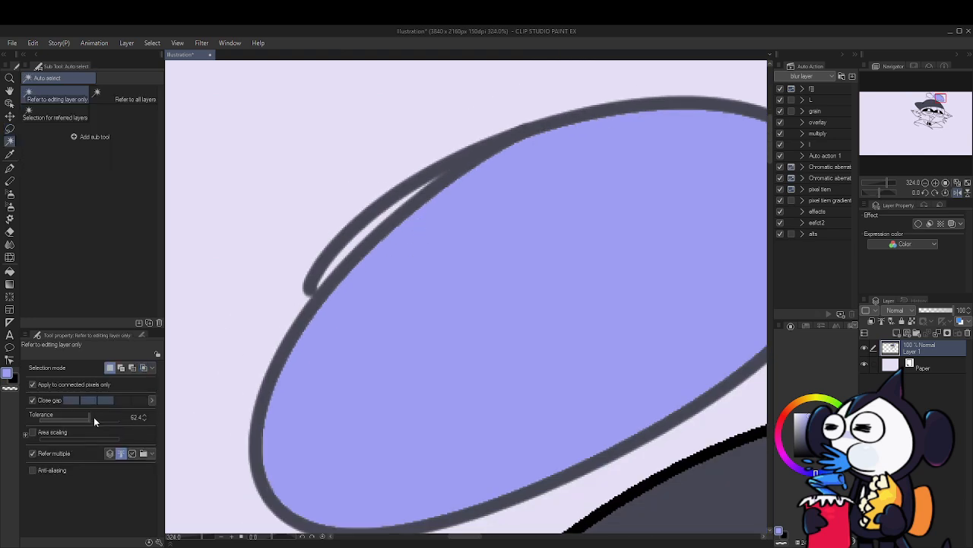
pyautogui.moveTo(94, 417); pyautogui.dragTo(29, 421)
pyautogui.click(421, 307)
pyautogui.press('Delete')
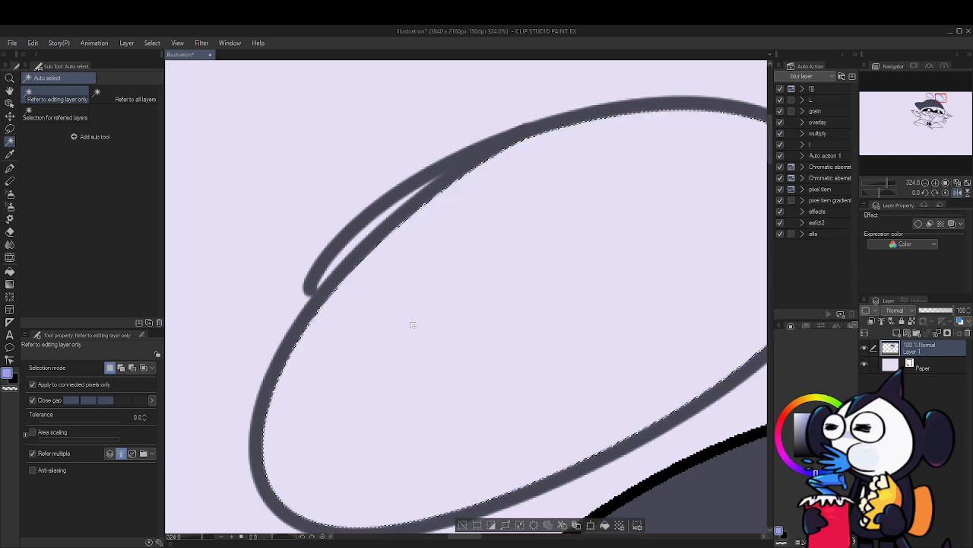
pyautogui.hotkey('ctrl', 'z')
pyautogui.press('m')
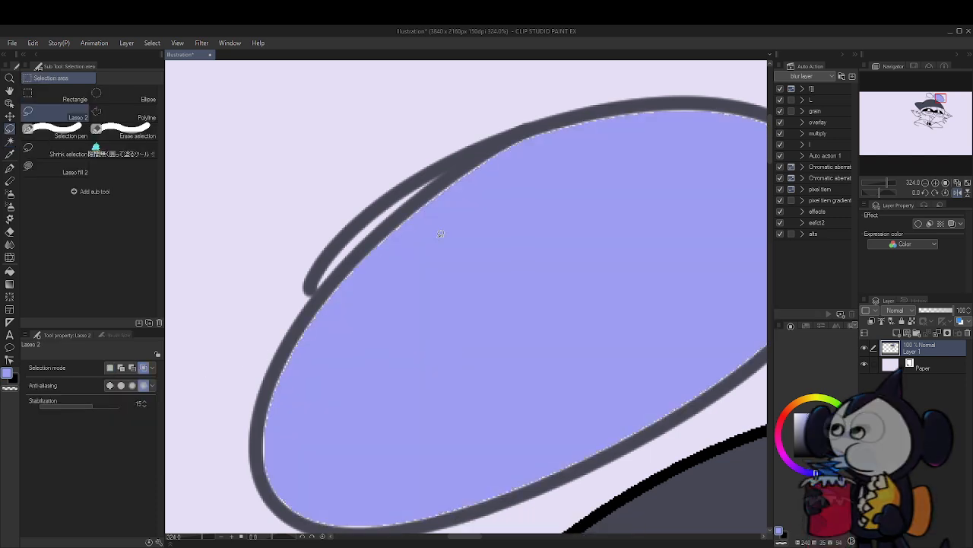
# Try refilling the anti-aliased oval using an auto-select tolerance of 75.8, and undo that fill
pyautogui.press('Delete')
pyautogui.press('w')
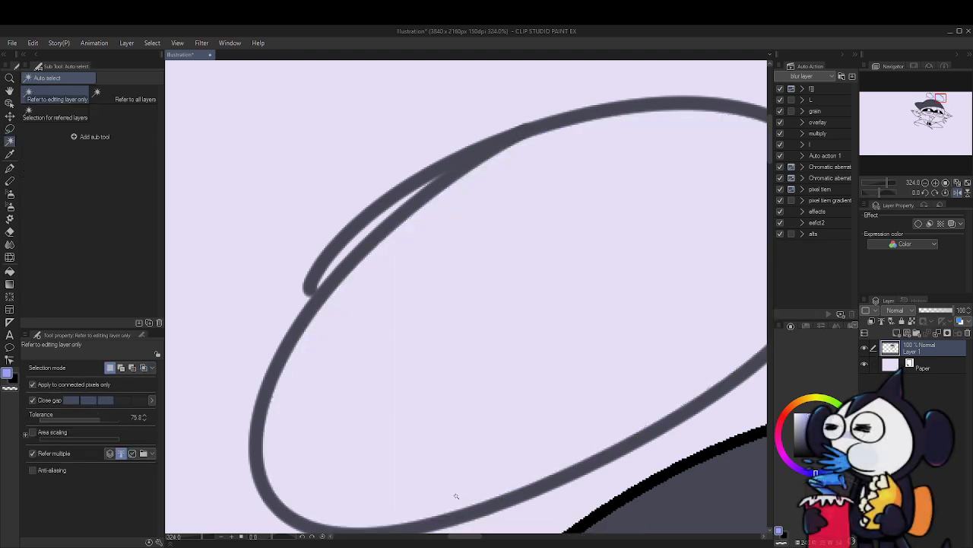
pyautogui.hotkey('ctrl', 'z')
pyautogui.press('m')
pyautogui.scroll(-3, 532, 374)
pyautogui.scroll(6, 556, 332)
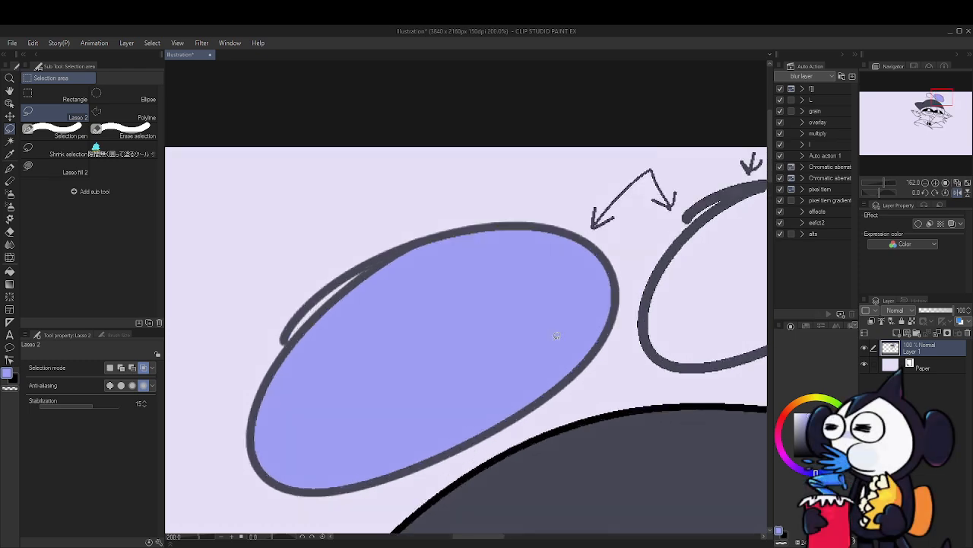
pyautogui.scroll(-6, 538, 117)
pyautogui.hotkey('ctrl', 'z')
# Auto-select the inside of the oval without anti-aliasing at tolerance 0, fill it with periwinkle blue and clear the selection
pyautogui.moveTo(569, 218); pyautogui.dragTo(493, 274)
pyautogui.scroll(10, 611, 226)
pyautogui.press('p')
pyautogui.scroll(-6, 511, 236)
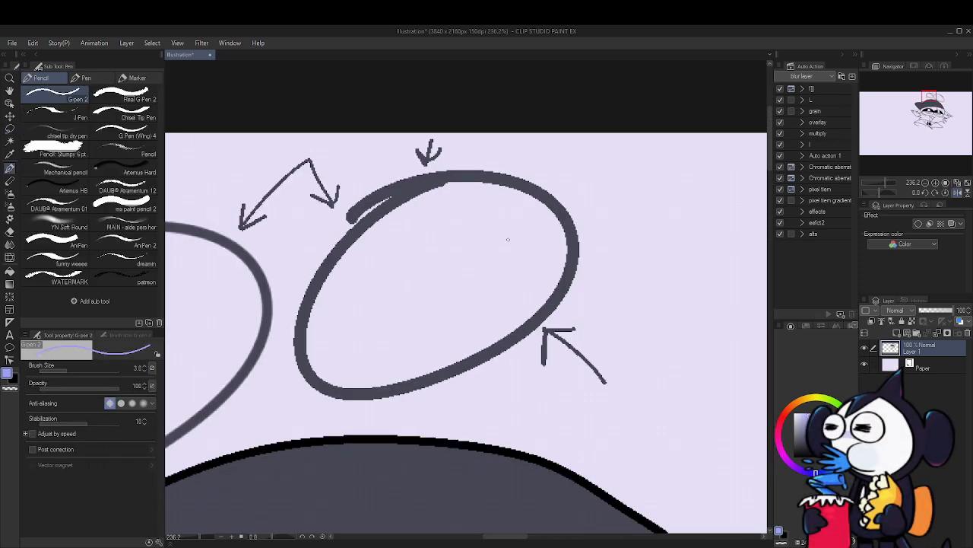
pyautogui.press('w')
pyautogui.click(462, 247)
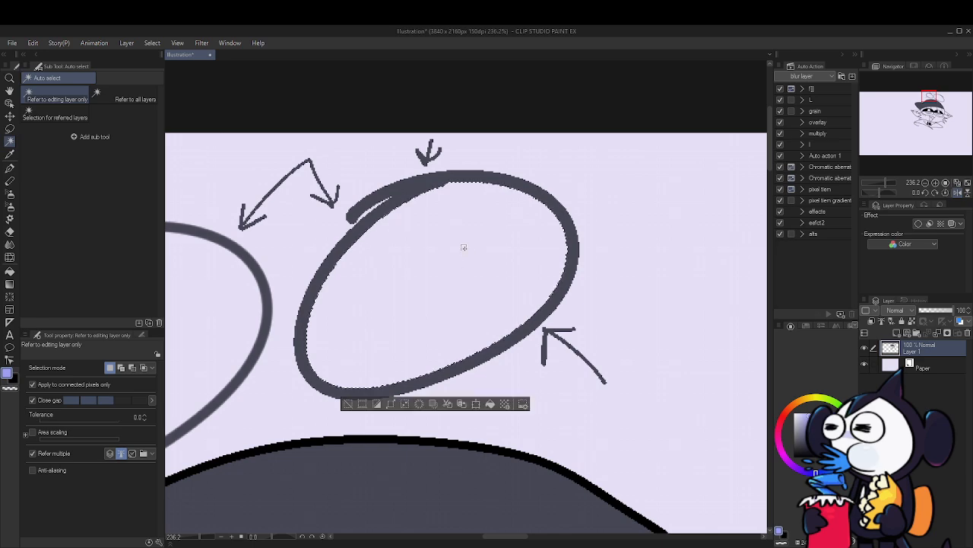
pyautogui.scroll(5, 462, 247)
pyautogui.hotkey('alt', 'Delete')
pyautogui.hotkey('ctrl', 'd')
pyautogui.press('m')
pyautogui.scroll(-3, 480, 229)
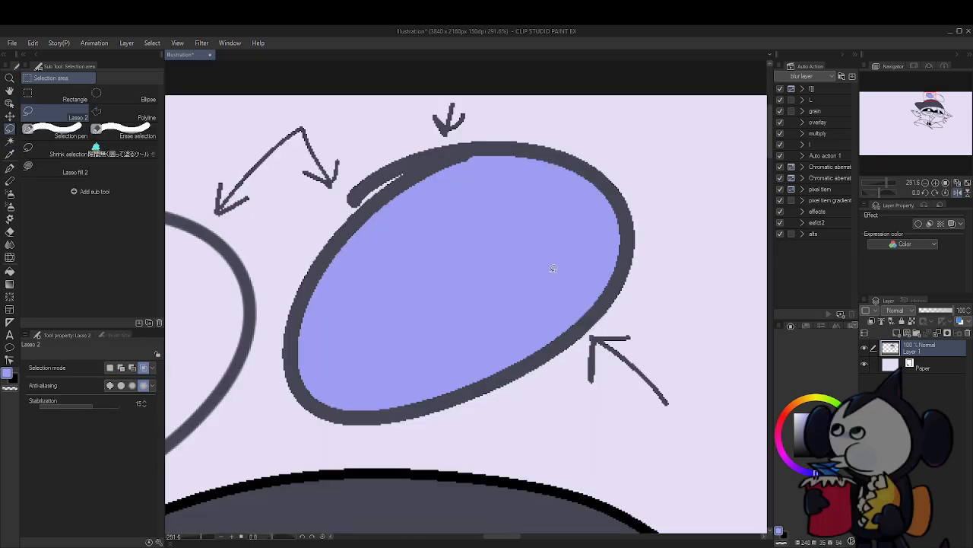
# Examine the fill edge of the oval without anti-aliasing and compare it with the anti-aliased oval's soft outline
pyautogui.scroll(6, 456, 217)
pyautogui.scroll(-4, 342, 181)
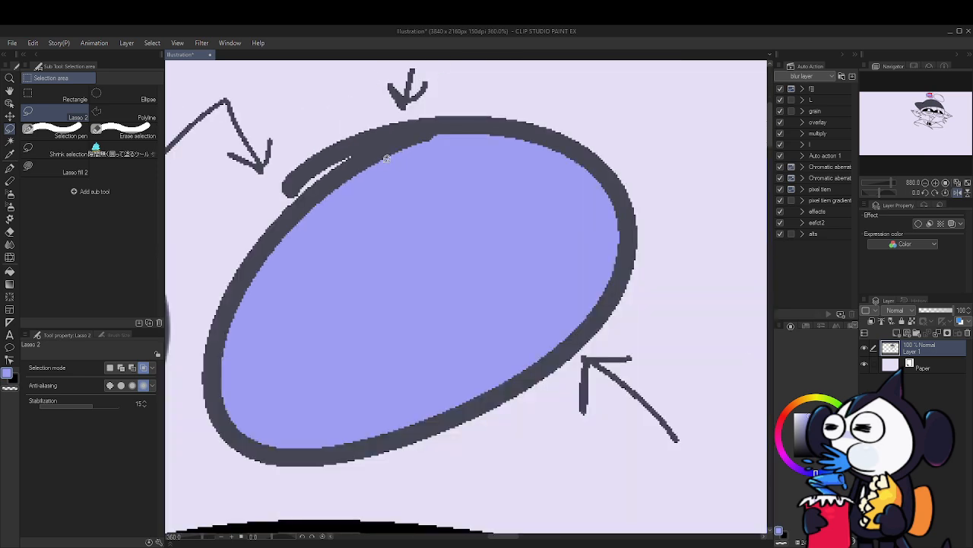
pyautogui.scroll(4, 383, 158)
pyautogui.scroll(1, 376, 164)
pyautogui.scroll(-2, 374, 166)
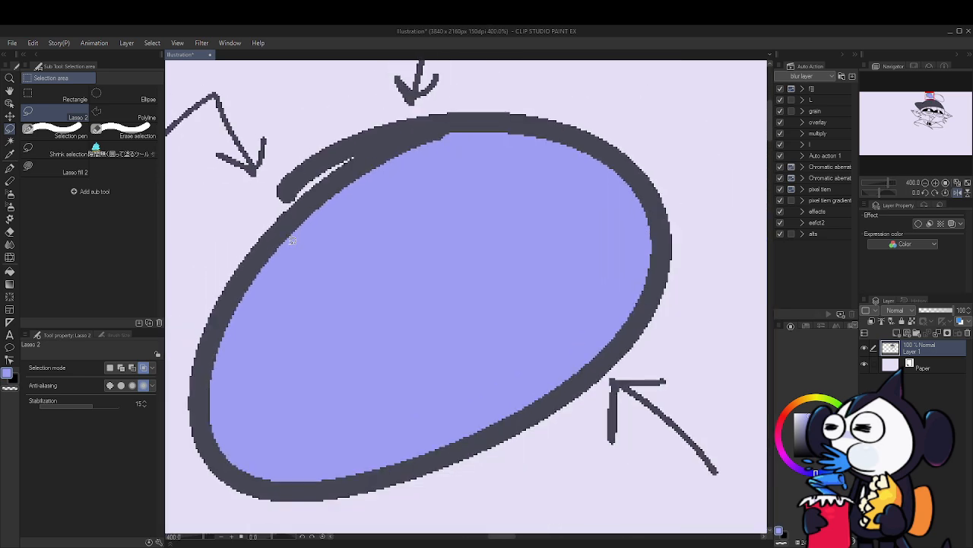
pyautogui.press('w')
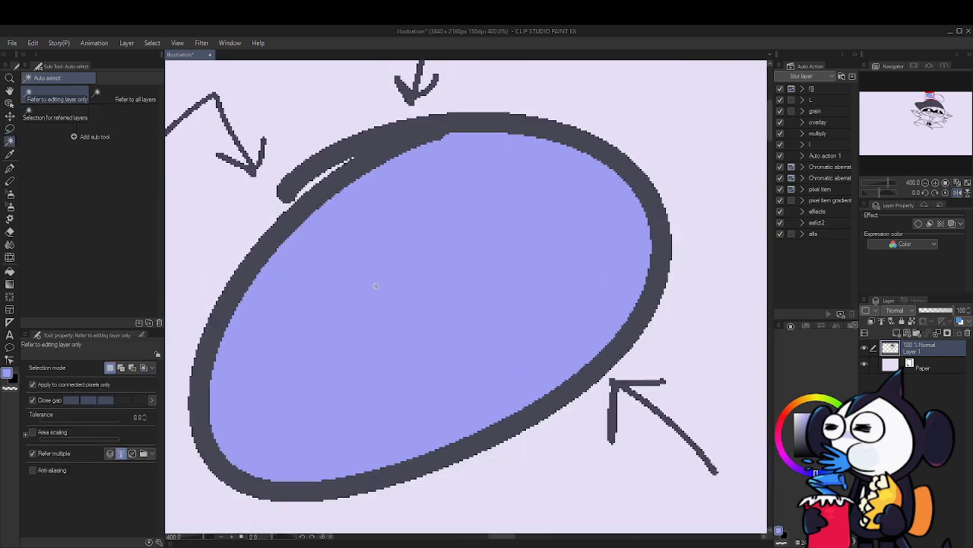
pyautogui.scroll(3, 381, 266)
pyautogui.scroll(-4, 397, 155)
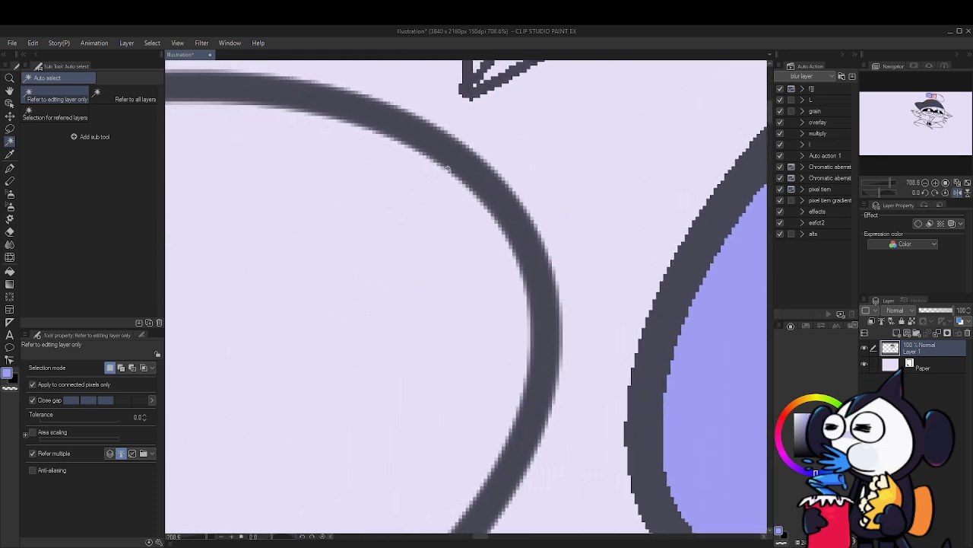
# Fill the inside of the anti-aliased oval with periwinkle blue at auto-select tolerance 0 and clear the selection
pyautogui.scroll(1, 464, 179)
pyautogui.click(472, 183)
pyautogui.hotkey('alt', 'Delete')
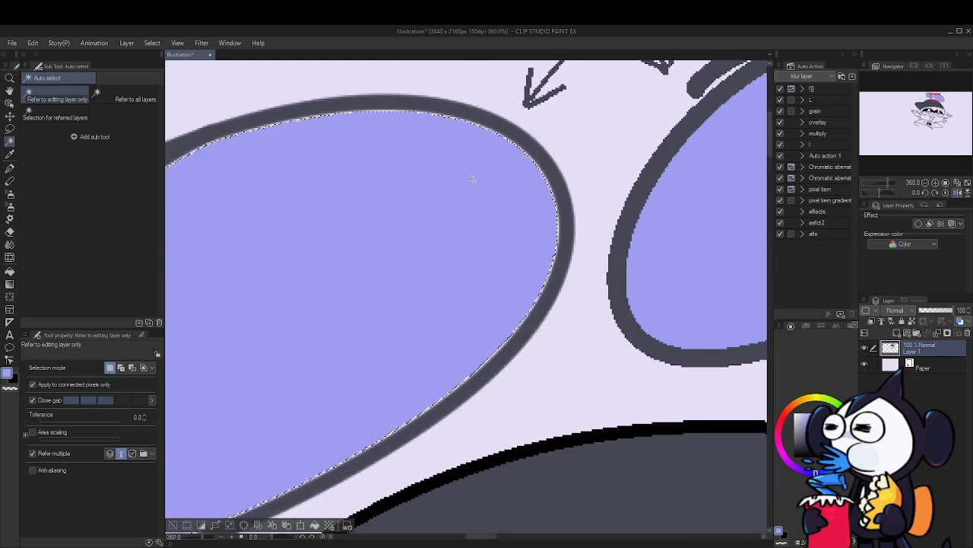
pyautogui.hotkey('ctrl', 'd')
pyautogui.press('m')
# Turn off the lasso's anti-aliasing, lasso a large oval in the empty area beside the character and fill it with periwinkle blue
pyautogui.scroll(-6, 456, 251)
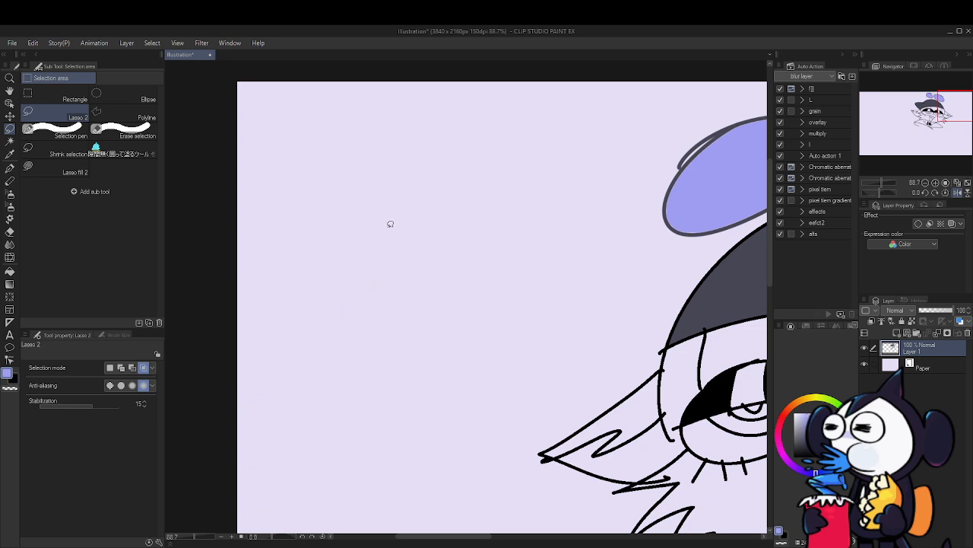
pyautogui.moveTo(368, 226)
pyautogui.mouseDown()
pyautogui.moveTo(573, 144)
pyautogui.moveTo(558, 177)
pyautogui.mouseUp()
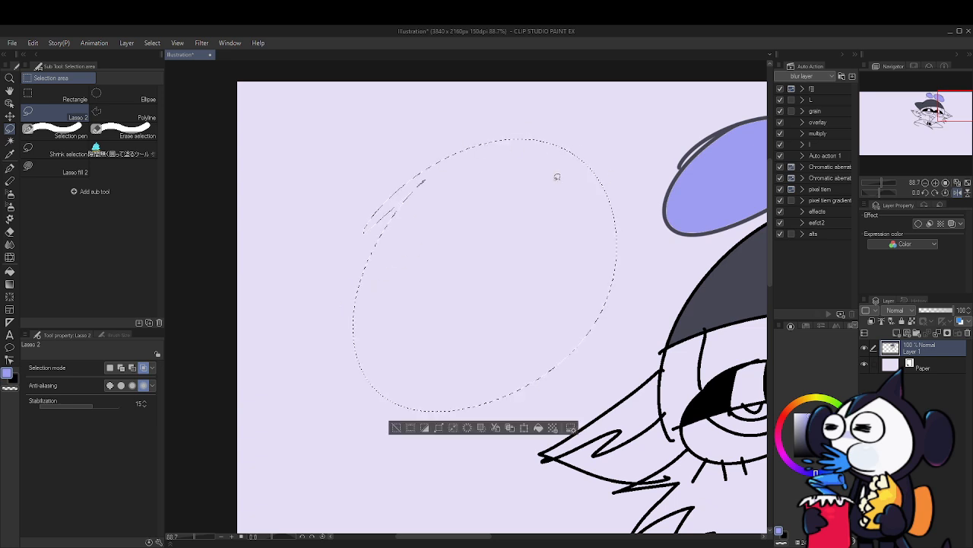
pyautogui.hotkey('ctrl', 'd')
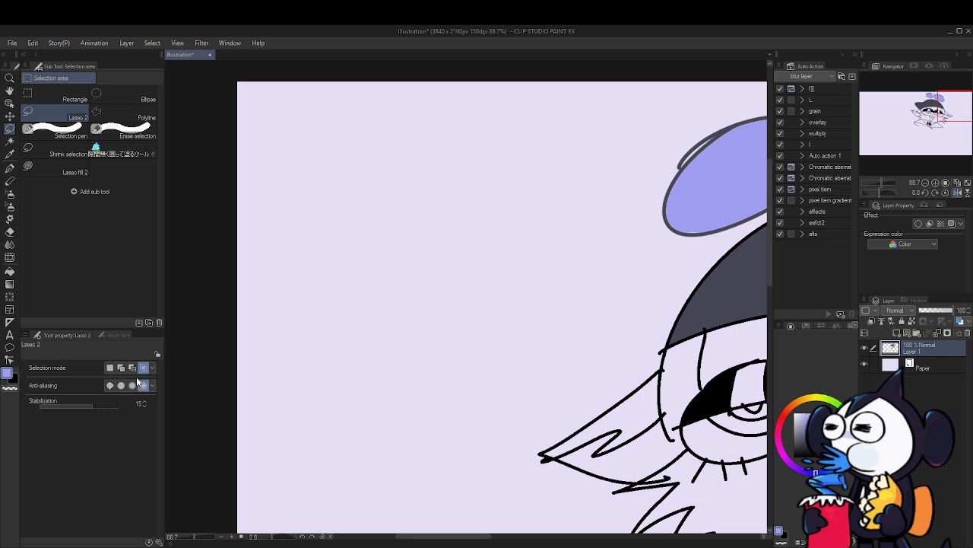
pyautogui.click(111, 384)
pyautogui.moveTo(334, 199); pyautogui.dragTo(531, 143)
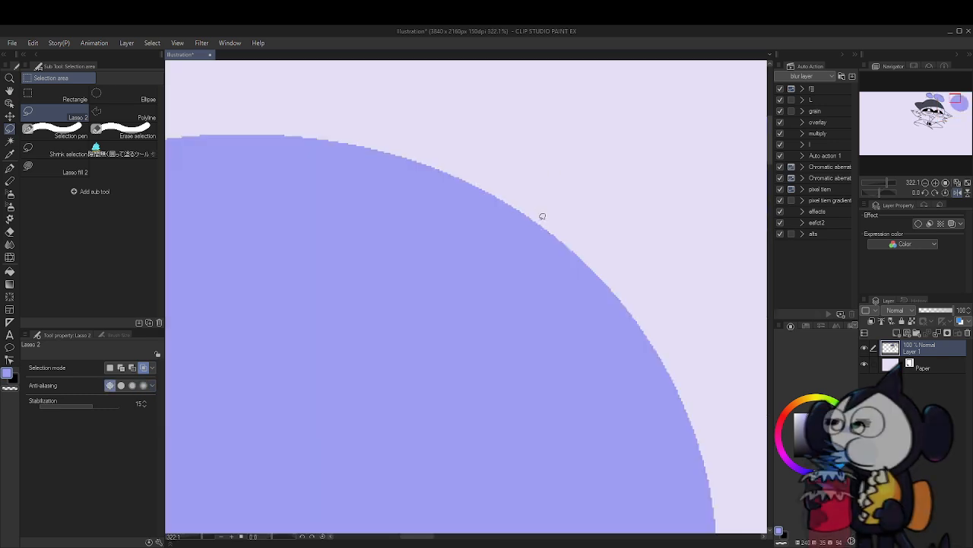
# Examine the pixel edge of the large lasso-filled blue shape up close
pyautogui.moveTo(543, 218); pyautogui.dragTo(601, 228)
pyautogui.scroll(-1, 591, 224)
pyautogui.scroll(5, 585, 238)
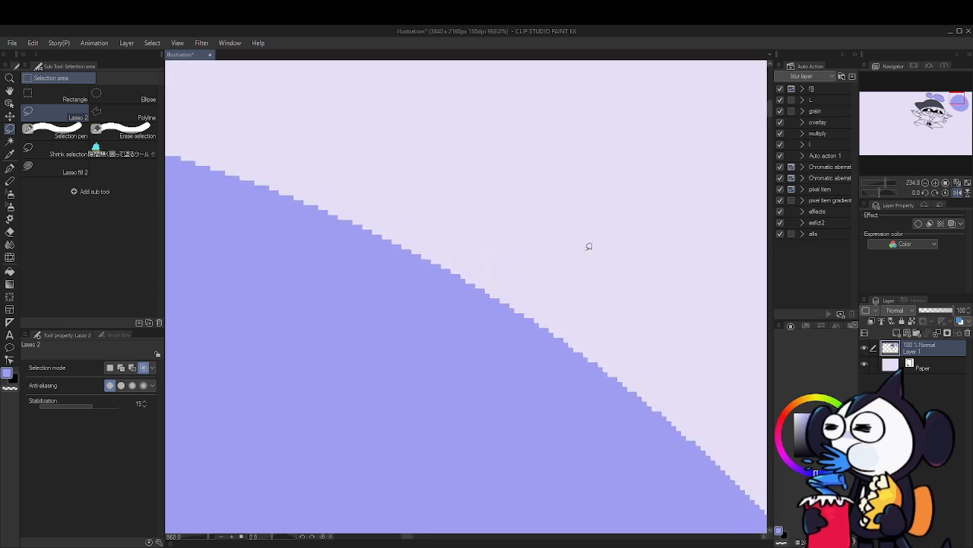
pyautogui.scroll(1, 591, 247)
pyautogui.scroll(-10, 435, 235)
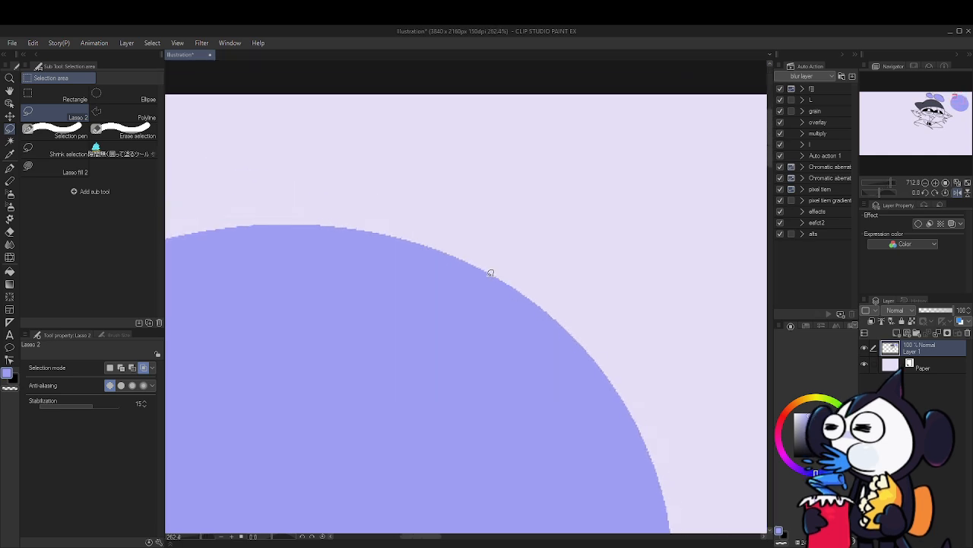
# Auto-select the large blue shape, change the drawing colour to red and clear the selection
pyautogui.press('w')
pyautogui.click(551, 263)
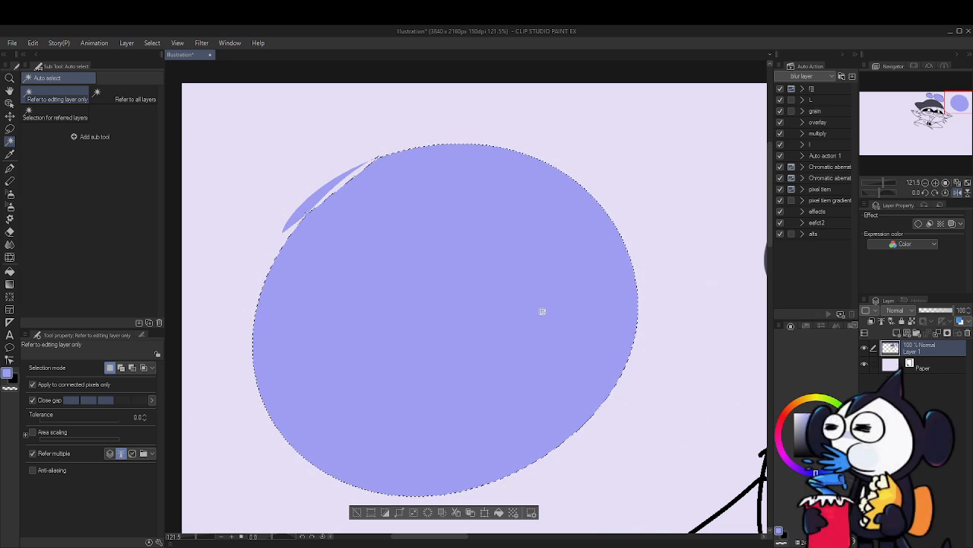
pyautogui.hotkey('ctrl', 'd')
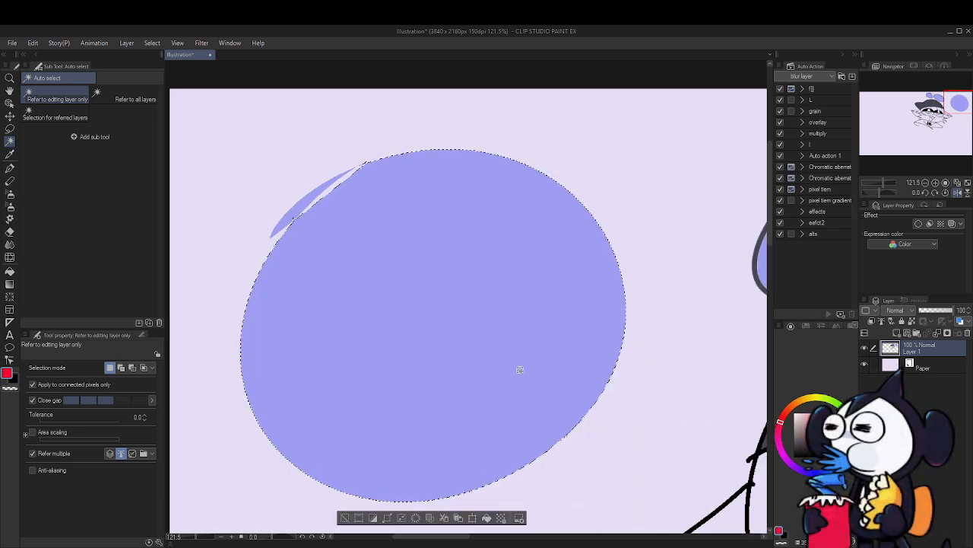
pyautogui.press('m')
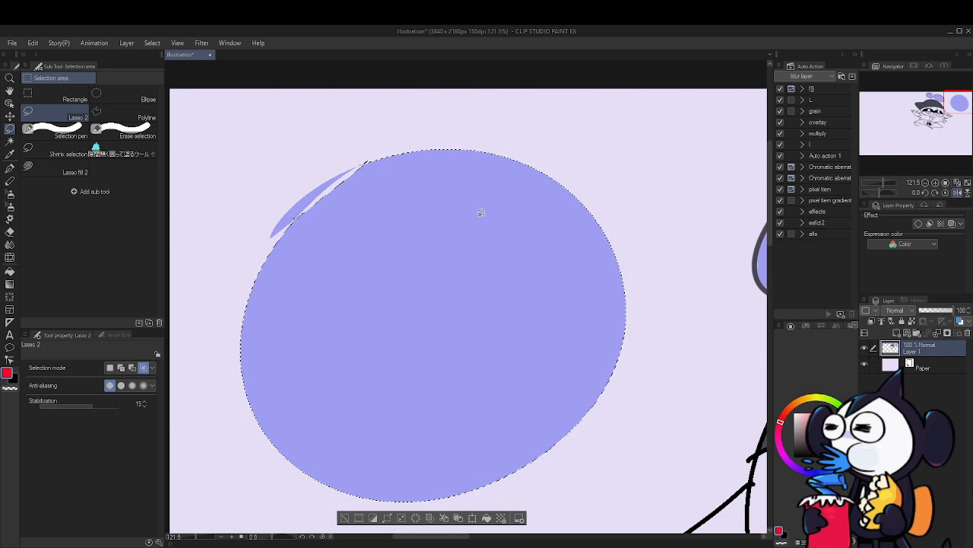
pyautogui.hotkey('ctrl', 'd')
# Try a round lasso selection inside the large blue shape with a section subtracted from it, and clear the selection
pyautogui.moveTo(240, 138)
pyautogui.mouseDown()
pyautogui.moveTo(289, 105)
pyautogui.moveTo(323, 104)
pyautogui.mouseUp()
pyautogui.hotkey('ctrl', 'd')
pyautogui.moveTo(585, 235); pyautogui.dragTo(508, 192)
pyautogui.moveTo(287, 206)
pyautogui.mouseDown()
pyautogui.moveTo(470, 337)
pyautogui.moveTo(340, 157)
pyautogui.mouseUp()
pyautogui.moveTo(493, 126)
pyautogui.mouseDown()
pyautogui.moveTo(445, 135)
pyautogui.moveTo(522, 179)
pyautogui.mouseUp()
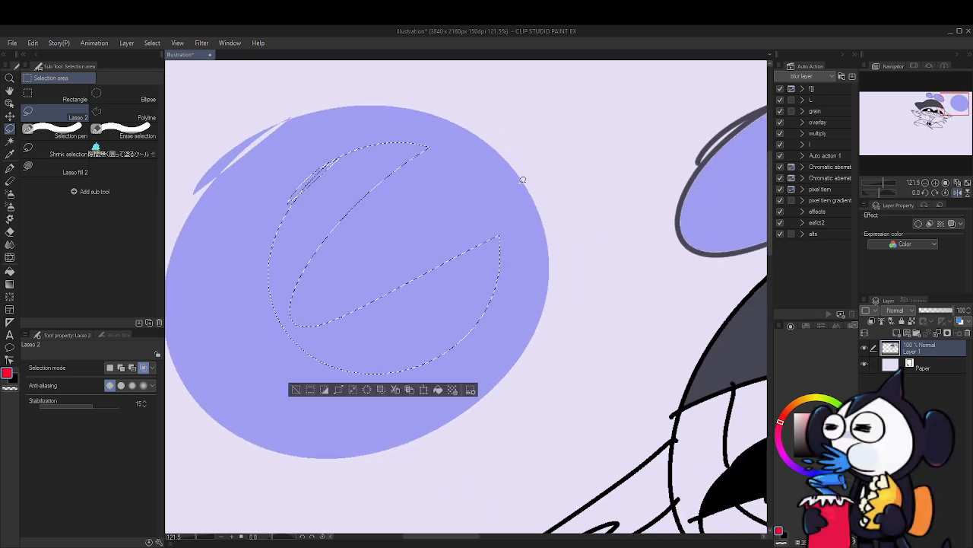
pyautogui.hotkey('ctrl', 'z')
pyautogui.hotkey('ctrl', 'd')
# Lasso a round head with a hooked nose in the empty area between the large blue shape and the outlined oval
pyautogui.scroll(-3, 604, 190)
pyautogui.moveTo(590, 208); pyautogui.dragTo(534, 254)
pyautogui.scroll(5, 534, 253)
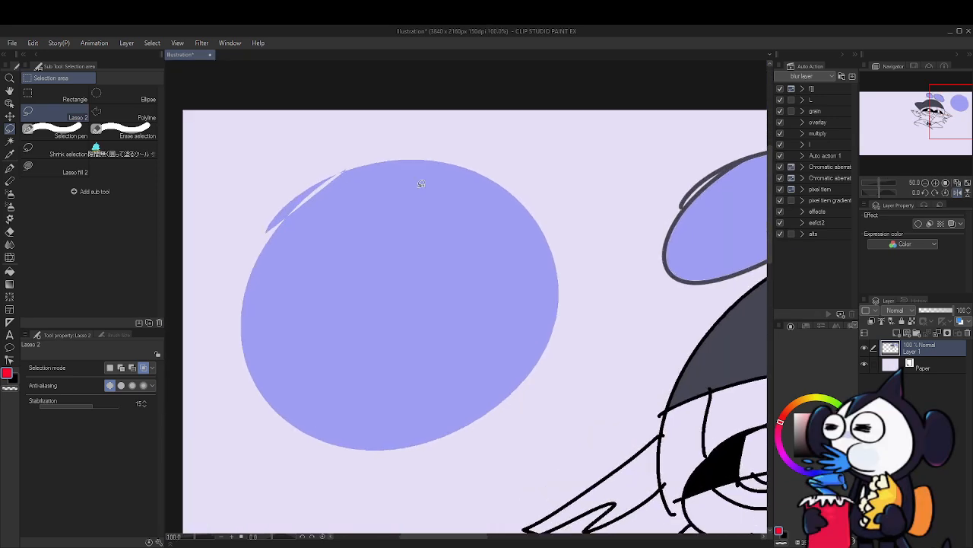
pyautogui.moveTo(441, 173); pyautogui.dragTo(426, 186)
pyautogui.moveTo(554, 242); pyautogui.dragTo(545, 244)
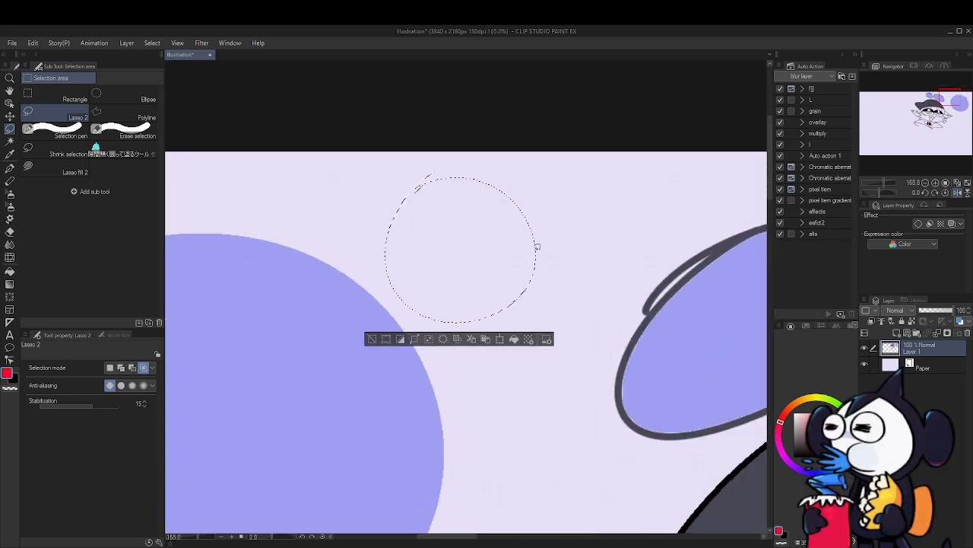
pyautogui.moveTo(529, 207)
pyautogui.mouseDown()
pyautogui.moveTo(516, 196)
pyautogui.moveTo(532, 242)
pyautogui.mouseUp()
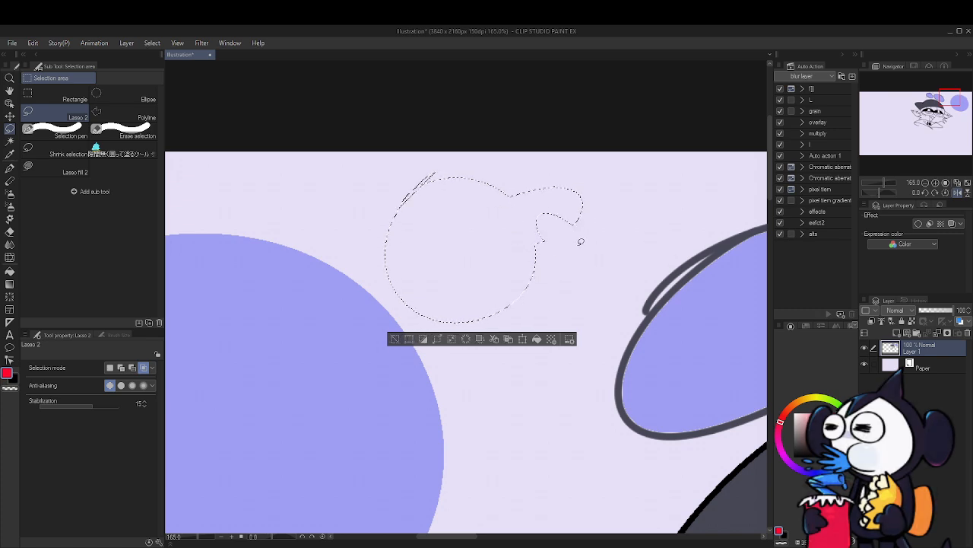
# Subtract an open mouth and a round eye with a central pupil from the lassoed head selection
pyautogui.moveTo(553, 252); pyautogui.dragTo(551, 293)
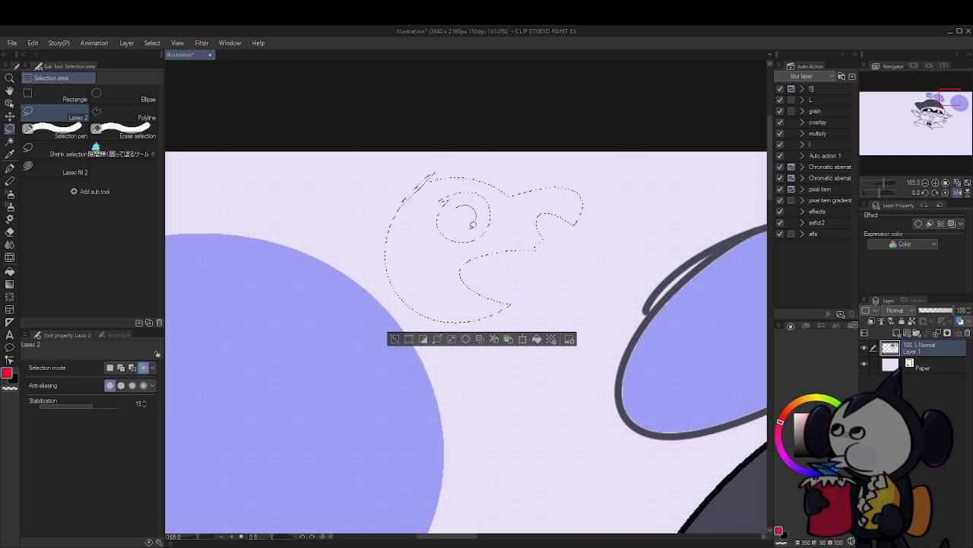
pyautogui.moveTo(473, 225)
pyautogui.mouseDown()
pyautogui.moveTo(455, 209)
pyautogui.moveTo(467, 205)
pyautogui.mouseUp()
pyautogui.hotkey('ctrl', 'z')
pyautogui.moveTo(579, 247); pyautogui.dragTo(533, 152)
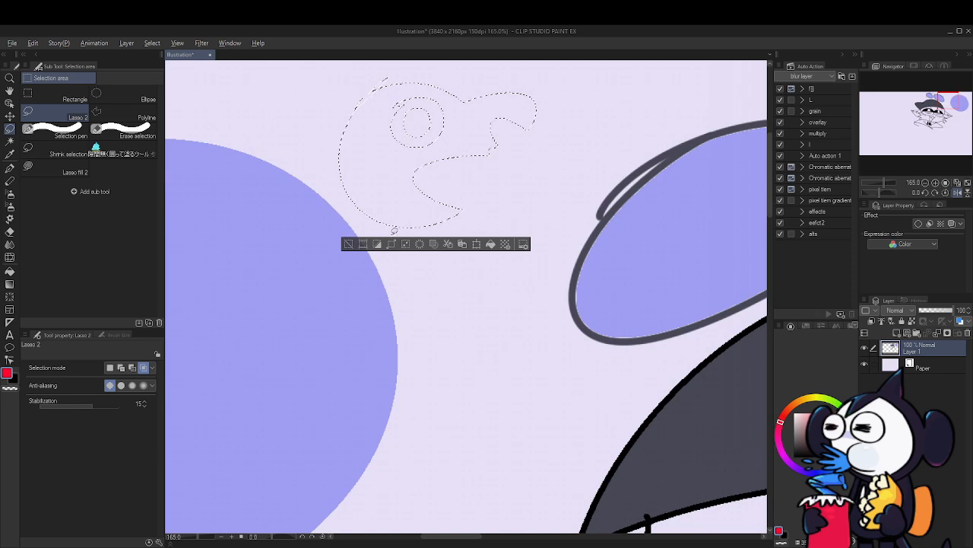
# Add a body with an arm and a leg below the lassoed head, fill the figure with red and clear the selection
pyautogui.moveTo(402, 222)
pyautogui.mouseDown()
pyautogui.moveTo(392, 297)
pyautogui.moveTo(402, 253)
pyautogui.moveTo(407, 338)
pyautogui.moveTo(440, 341)
pyautogui.moveTo(431, 309)
pyautogui.moveTo(462, 289)
pyautogui.moveTo(434, 216)
pyautogui.mouseUp()
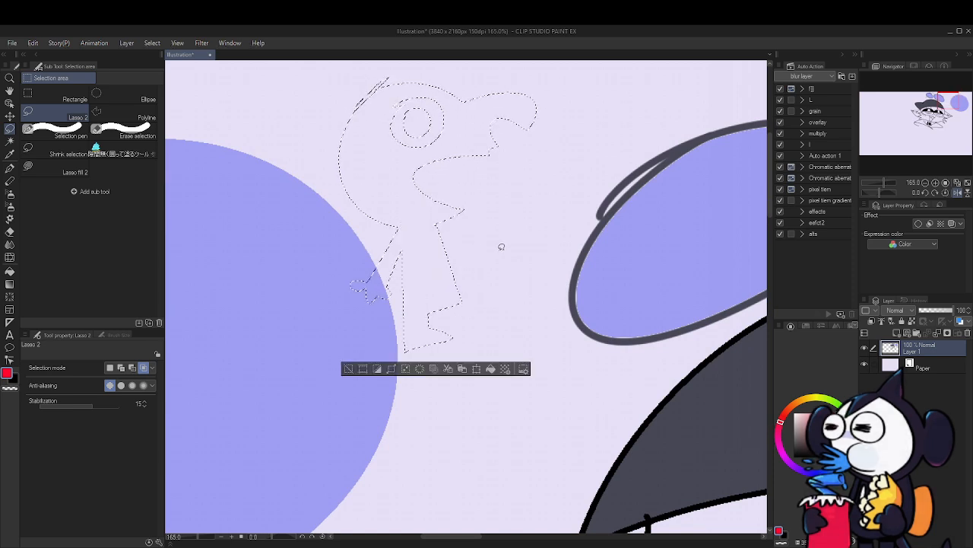
pyautogui.moveTo(523, 232); pyautogui.dragTo(535, 283)
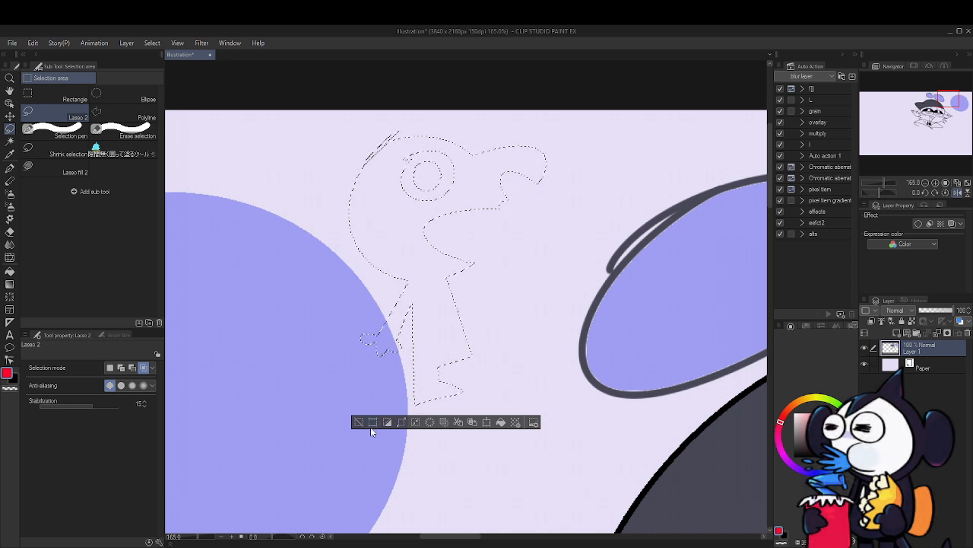
pyautogui.moveTo(532, 280); pyautogui.dragTo(541, 289)
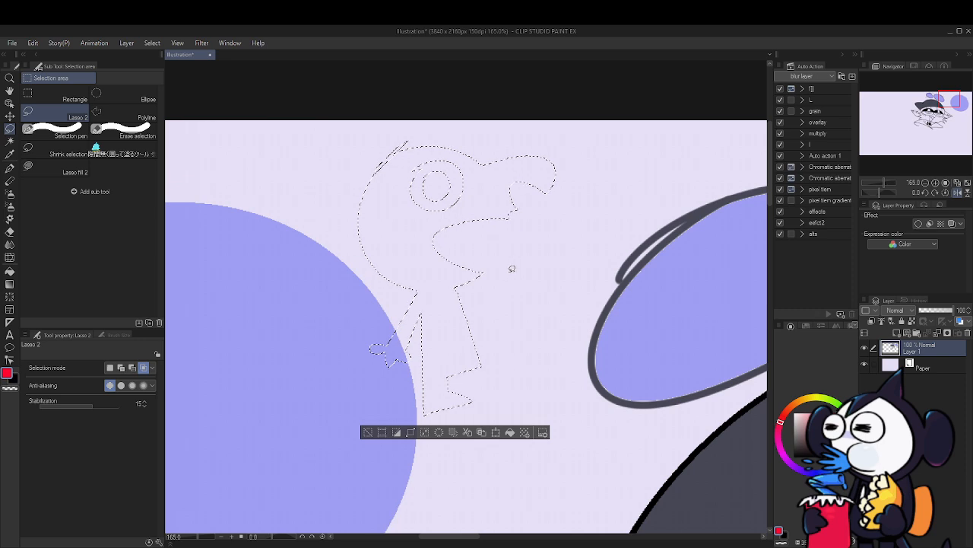
pyautogui.hotkey('alt', 'Delete')
pyautogui.hotkey('ctrl', 'd')
# Lasso a pointed oval creature with a notched mouth and two long ears beside the red figure, and fill it with red
pyautogui.moveTo(562, 291); pyautogui.dragTo(488, 204)
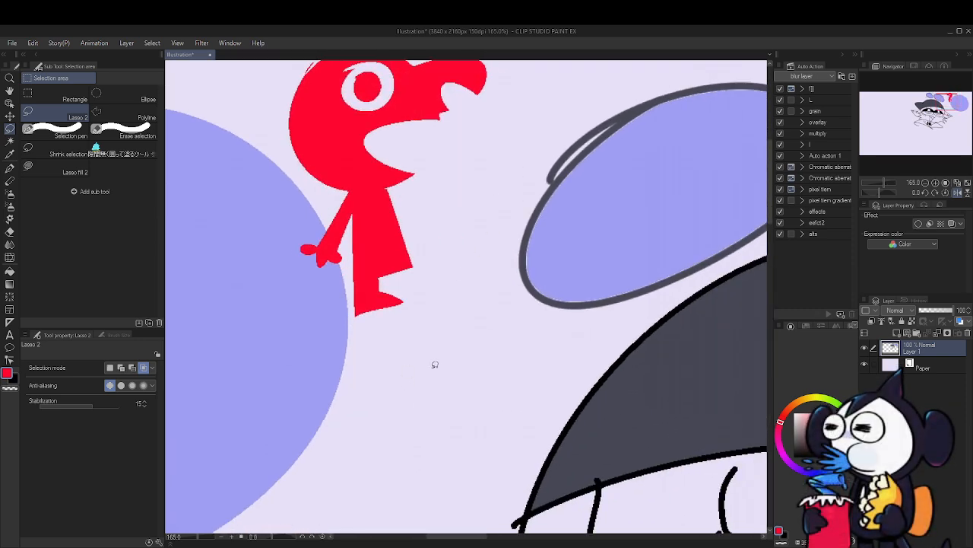
pyautogui.moveTo(438, 392); pyautogui.dragTo(484, 441)
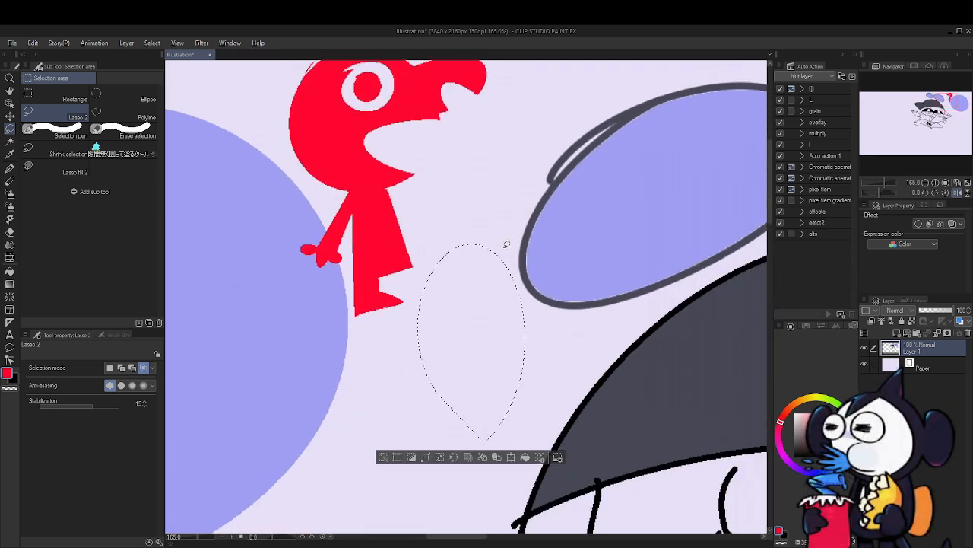
pyautogui.moveTo(489, 246)
pyautogui.mouseDown()
pyautogui.moveTo(502, 272)
pyautogui.moveTo(459, 314)
pyautogui.mouseUp()
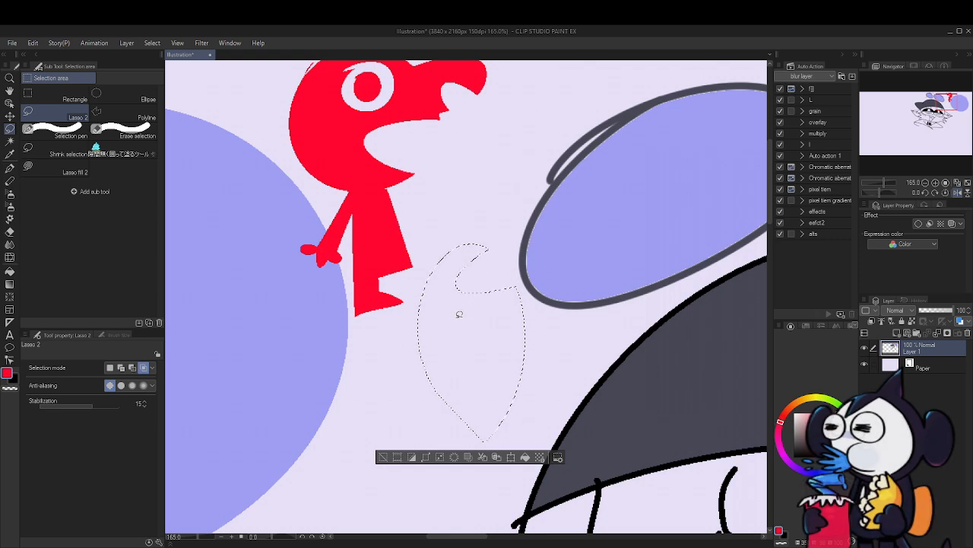
pyautogui.moveTo(448, 255)
pyautogui.mouseDown()
pyautogui.moveTo(460, 195)
pyautogui.moveTo(486, 250)
pyautogui.mouseUp()
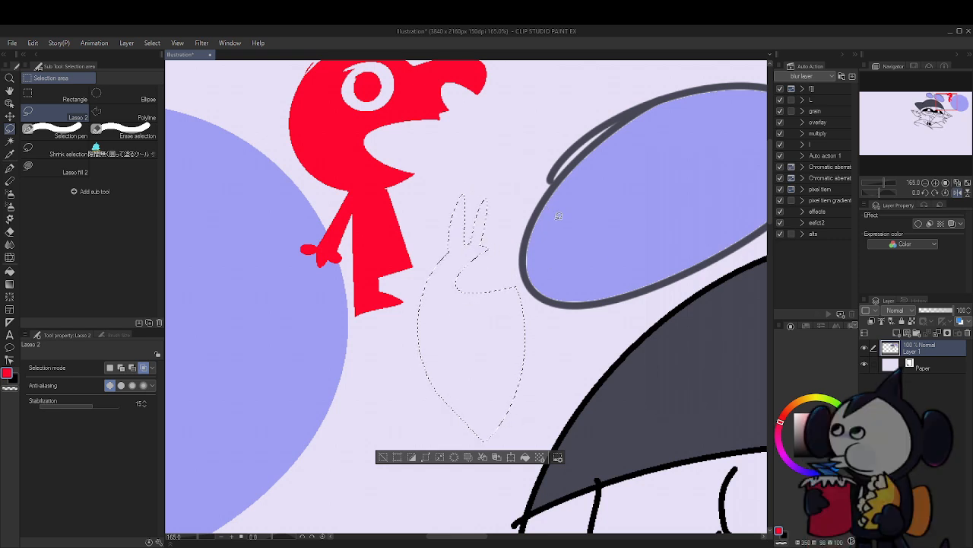
pyautogui.hotkey('alt', 'BackSpace')
pyautogui.hotkey('ctrl', 'd')
# Auto-select the large blue shape, referring to the editing layer only
pyautogui.scroll(-3, 565, 251)
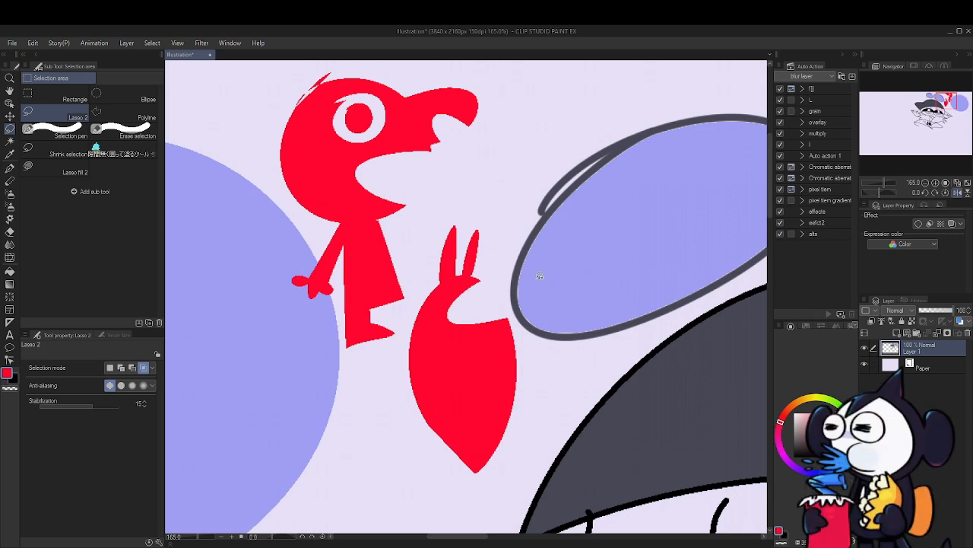
pyautogui.scroll(-3, 536, 278)
pyautogui.moveTo(536, 278); pyautogui.dragTo(656, 287)
pyautogui.press('w')
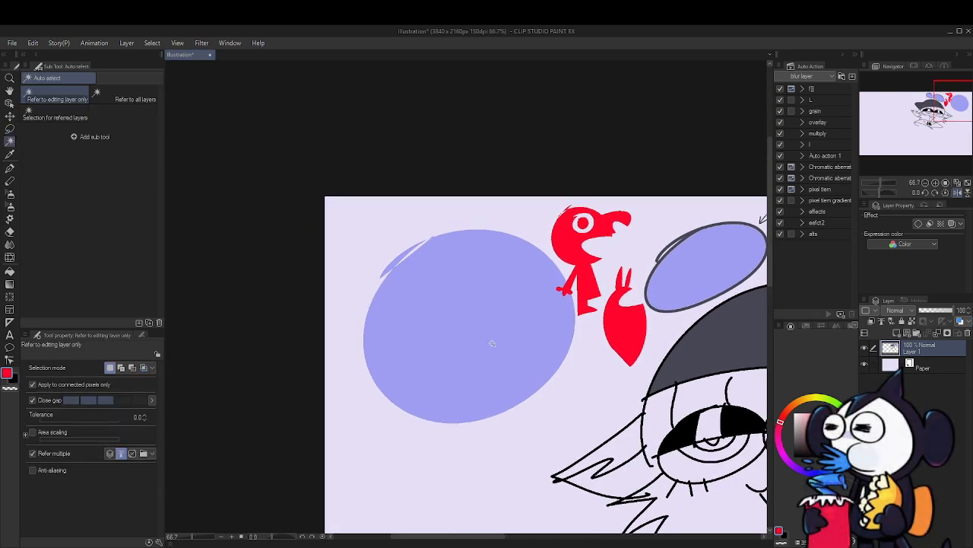
pyautogui.click(490, 343)
pyautogui.scroll(5, 491, 344)
pyautogui.hotkey('ctrl', 'd')
pyautogui.click(495, 322)
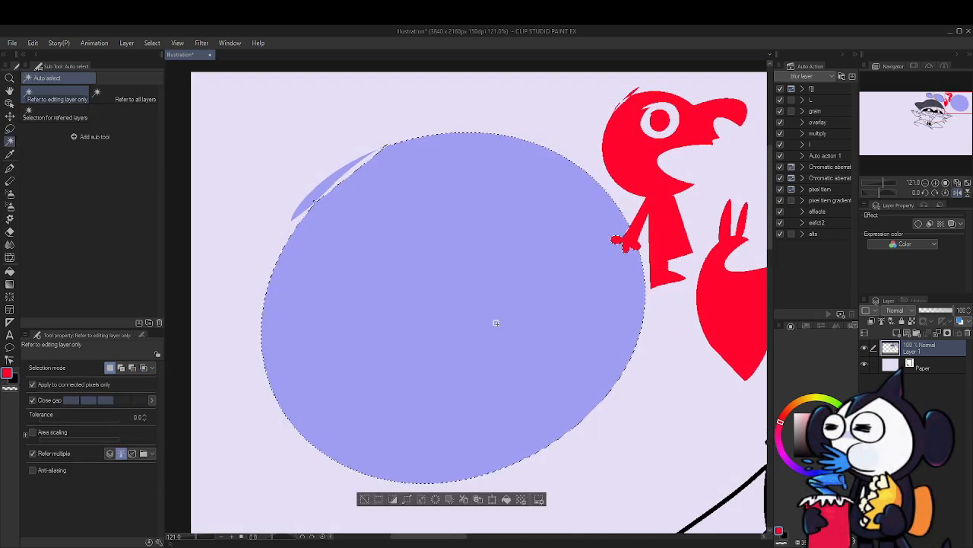
# Examine up close how the selection follows the large blue shape's pixel edge, and clear the selection
pyautogui.scroll(3, 487, 317)
pyautogui.moveTo(436, 137); pyautogui.dragTo(455, 256)
pyautogui.scroll(5, 456, 232)
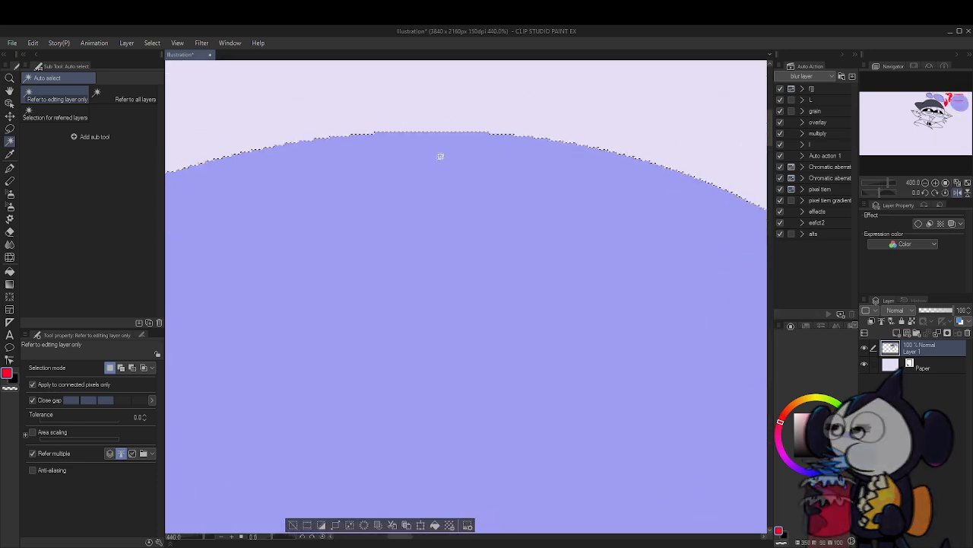
pyautogui.moveTo(479, 129); pyautogui.dragTo(466, 208)
pyautogui.scroll(-3, 461, 193)
pyautogui.scroll(4, 463, 192)
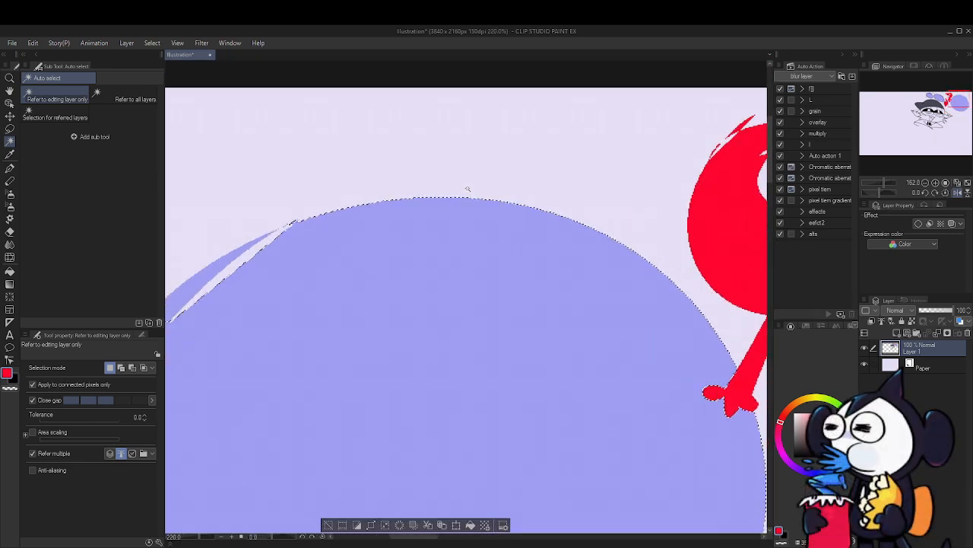
pyautogui.scroll(-7, 464, 190)
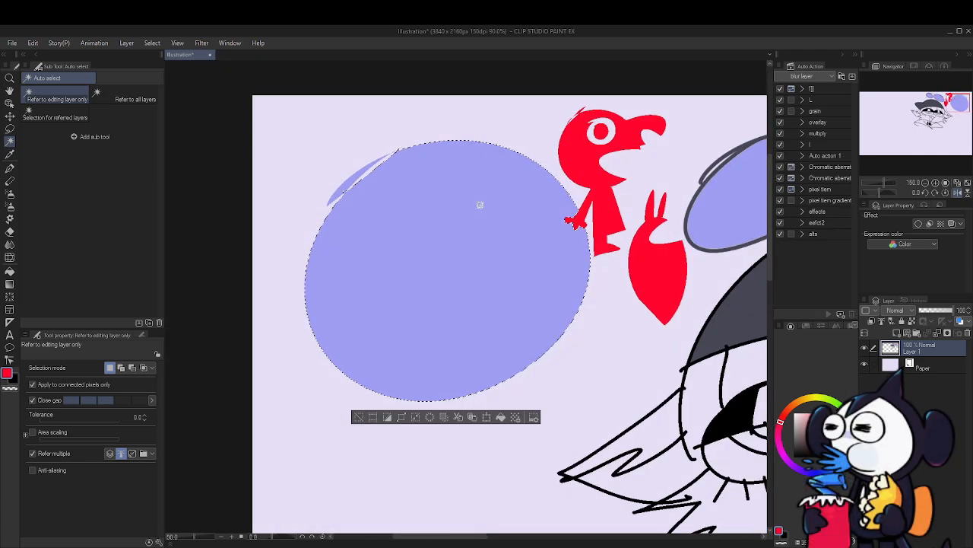
pyautogui.moveTo(485, 209)
pyautogui.mouseDown()
pyautogui.moveTo(482, 226)
pyautogui.moveTo(510, 208)
pyautogui.moveTo(488, 202)
pyautogui.mouseUp()
pyautogui.scroll(3, 482, 226)
pyautogui.scroll(-2, 511, 208)
pyautogui.hotkey('ctrl', 'd')
# Try a large round lasso selection inside the blue shape with Lasso 2, and clear the selection
pyautogui.press('m')
pyautogui.press('m')
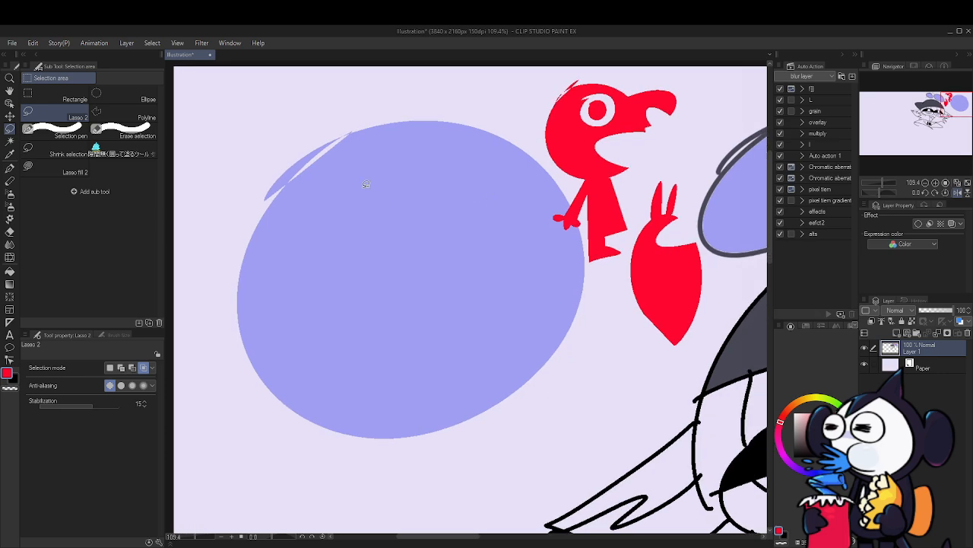
pyautogui.moveTo(366, 184); pyautogui.dragTo(449, 154)
pyautogui.scroll(3, 438, 150)
pyautogui.scroll(-2, 438, 151)
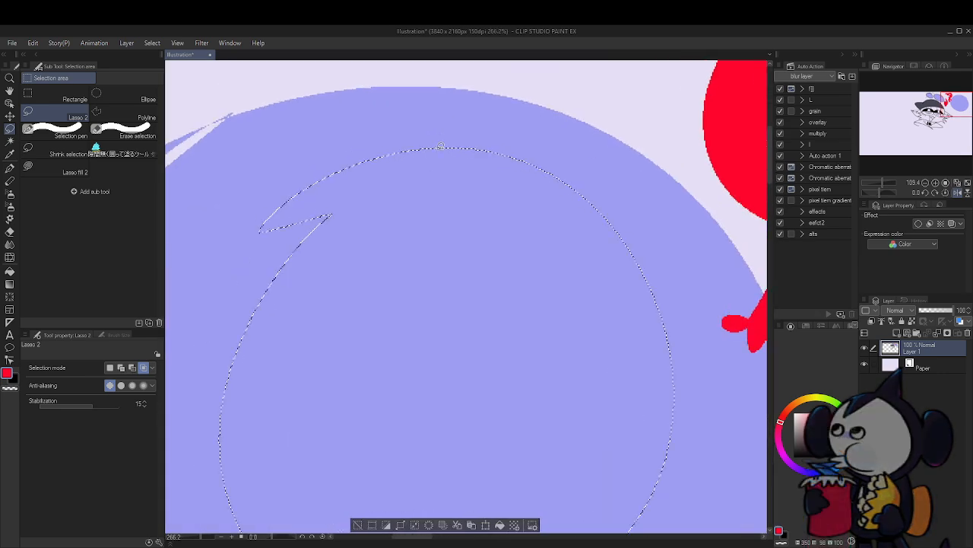
pyautogui.hotkey('ctrl', 'd')
# Try Lasso fill 2 with several red curved shapes and a small rabbit head across the large blue shape
pyautogui.press('m')
pyautogui.moveTo(493, 124); pyautogui.dragTo(588, 141)
pyautogui.moveTo(305, 186)
pyautogui.mouseDown()
pyautogui.moveTo(398, 92)
pyautogui.moveTo(304, 187)
pyautogui.mouseUp()
pyautogui.moveTo(416, 296); pyautogui.dragTo(386, 417)
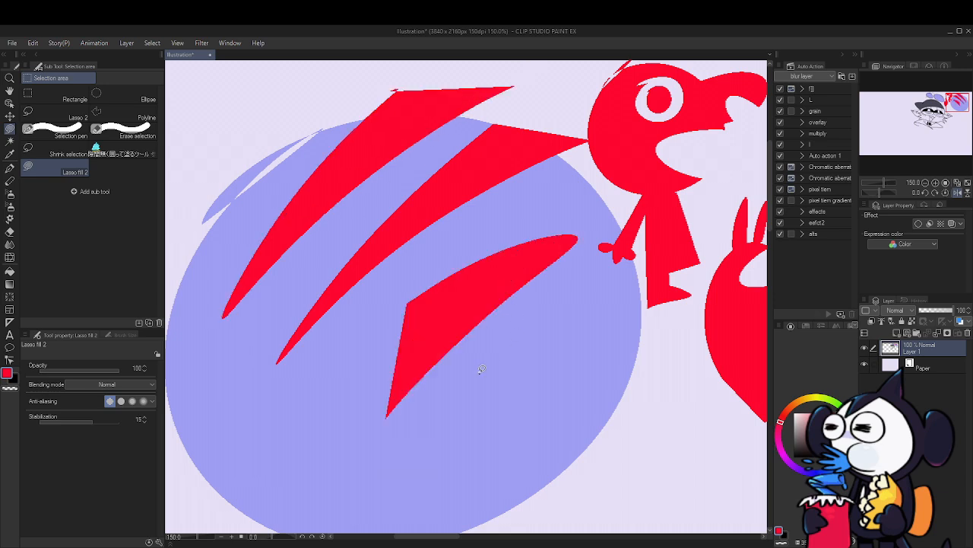
pyautogui.moveTo(480, 372); pyautogui.dragTo(509, 449)
pyautogui.moveTo(648, 325); pyautogui.dragTo(632, 261)
pyautogui.moveTo(364, 376); pyautogui.dragTo(344, 452)
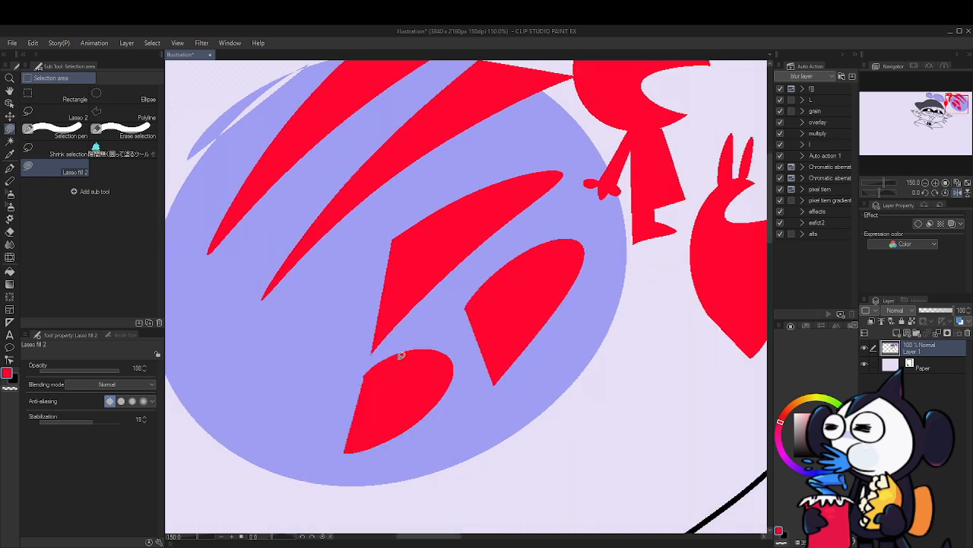
pyautogui.hotkey('ctrl', 'z')
pyautogui.moveTo(270, 392)
pyautogui.mouseDown()
pyautogui.moveTo(255, 335)
pyautogui.moveTo(324, 380)
pyautogui.moveTo(305, 389)
pyautogui.mouseUp()
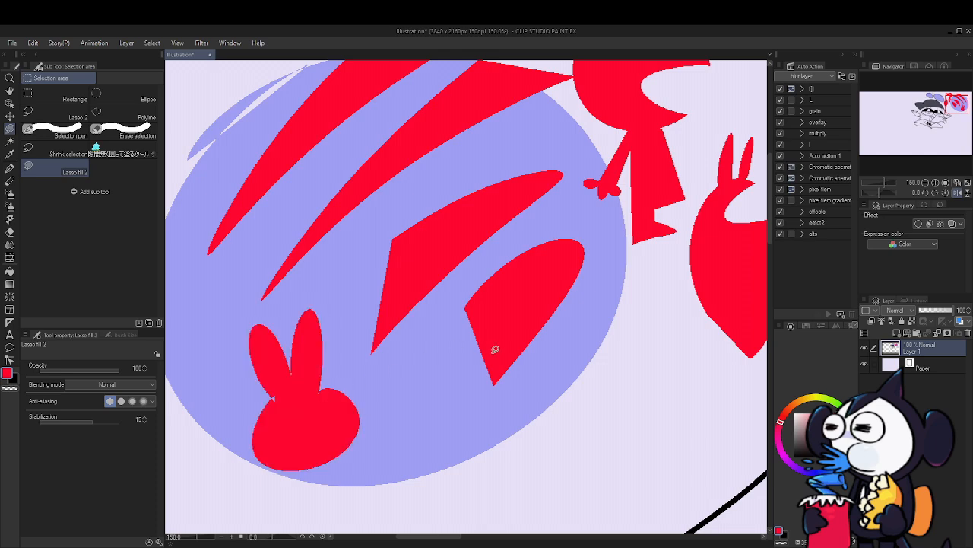
# Undo all the red lasso-filled shapes drawn over the large blue shape
pyautogui.scroll(-3, 495, 349)
pyautogui.hotkey('ctrl', 'z')
pyautogui.hotkey('ctrl', 'z')
pyautogui.hotkey('ctrl', 'z')
pyautogui.hotkey('ctrl', 'z')
pyautogui.hotkey('ctrl', 'z')
# Auto-select the large blue shape again to confine the drawing to its area
pyautogui.scroll(2, 481, 327)
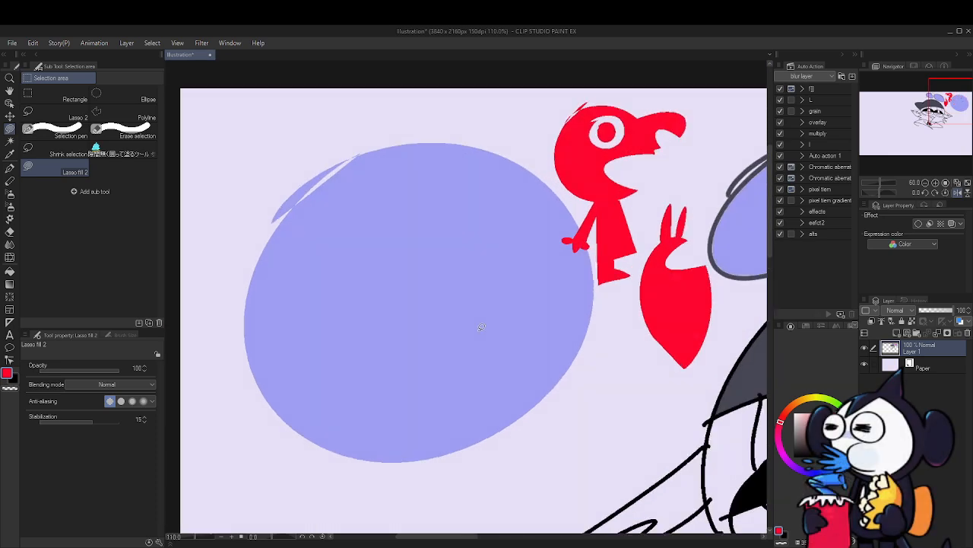
pyautogui.scroll(1, 480, 327)
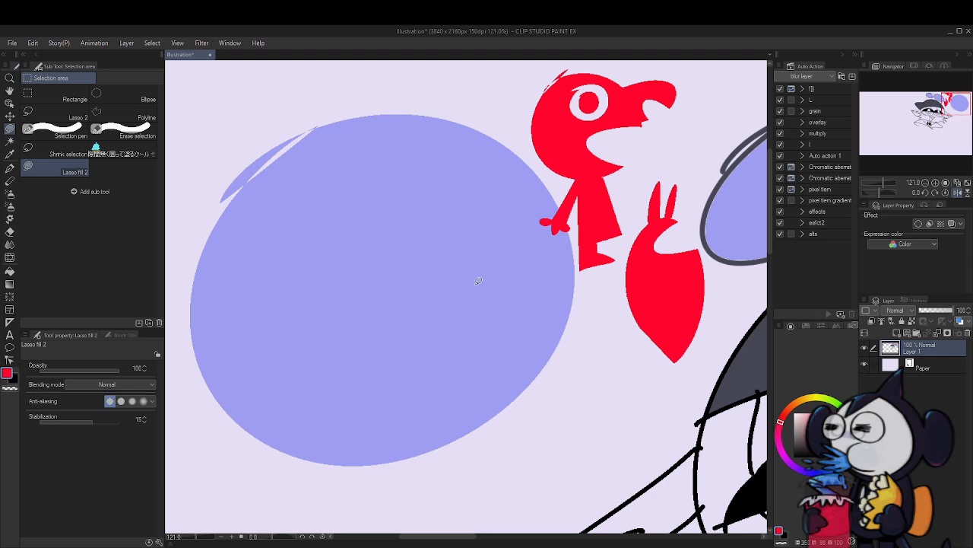
pyautogui.press('w')
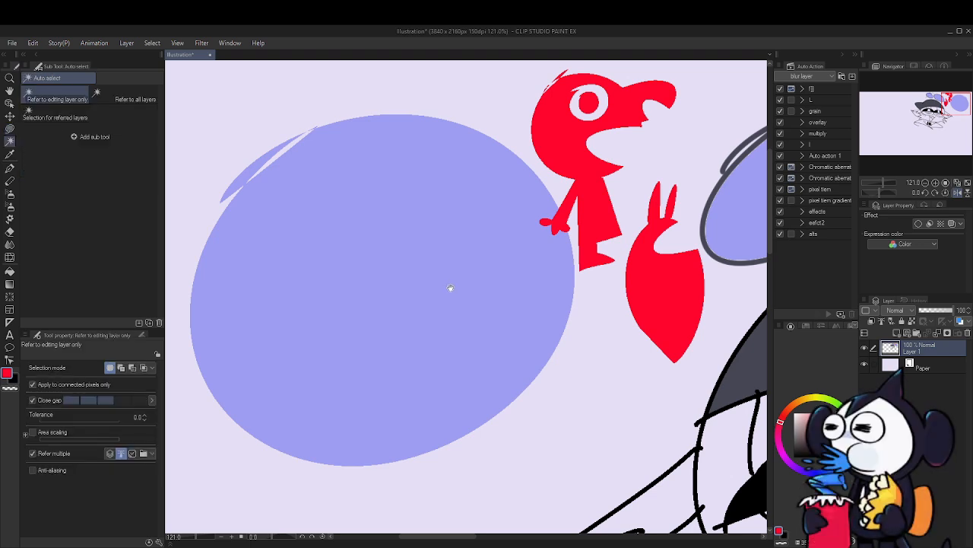
pyautogui.moveTo(449, 287)
pyautogui.mouseDown()
pyautogui.moveTo(475, 285)
pyautogui.moveTo(490, 262)
pyautogui.mouseUp()
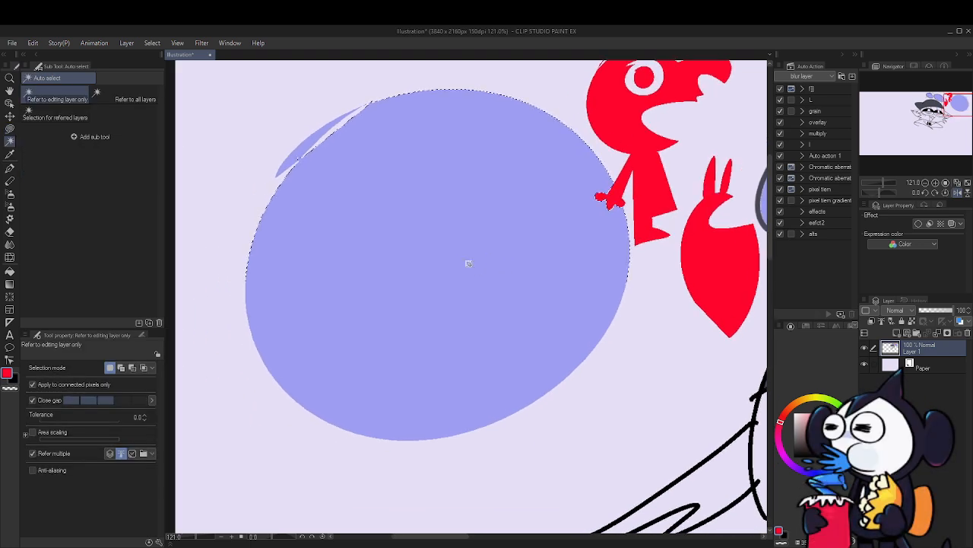
pyautogui.click(476, 271)
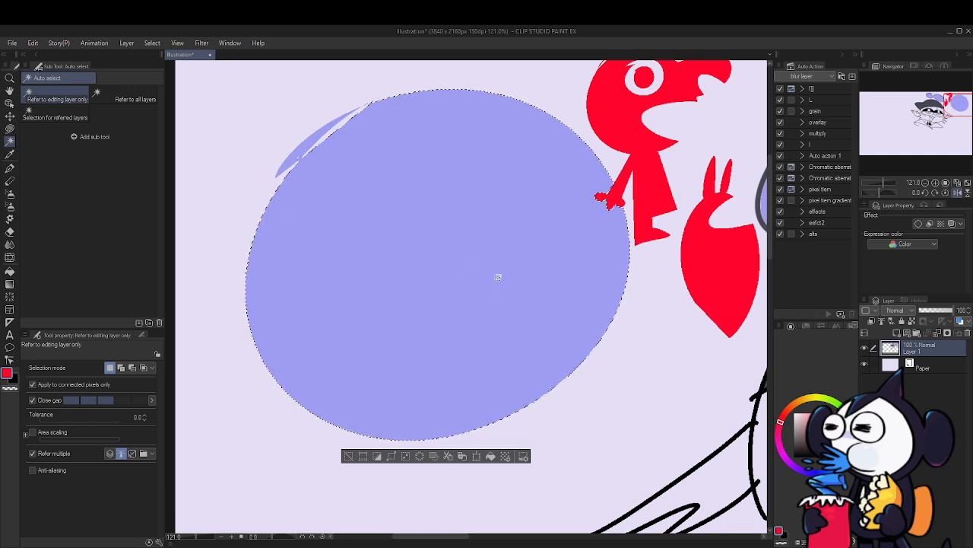
# Use Lasso fill 2 to add four curved red stripes across the selected blue shape, and clear the selection
pyautogui.press('m')
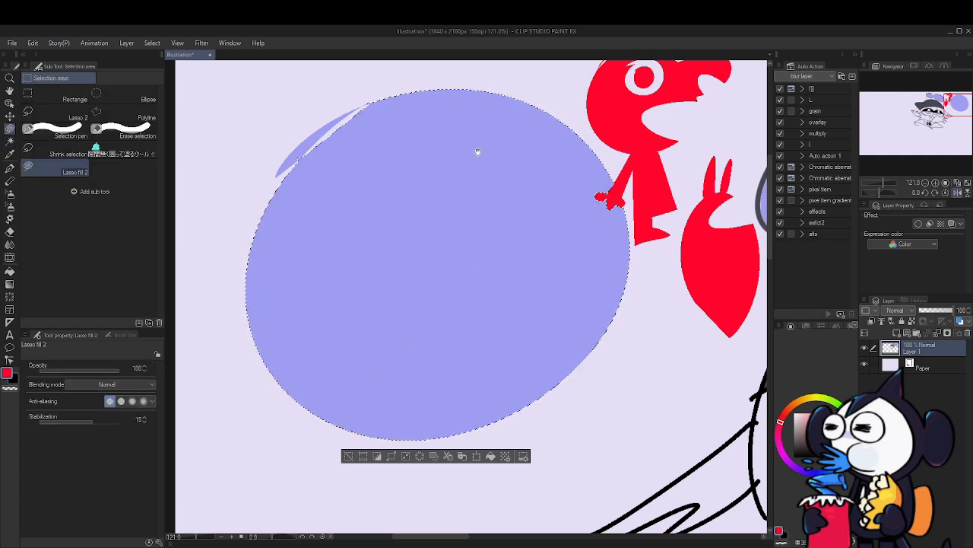
pyautogui.scroll(-1, 473, 111)
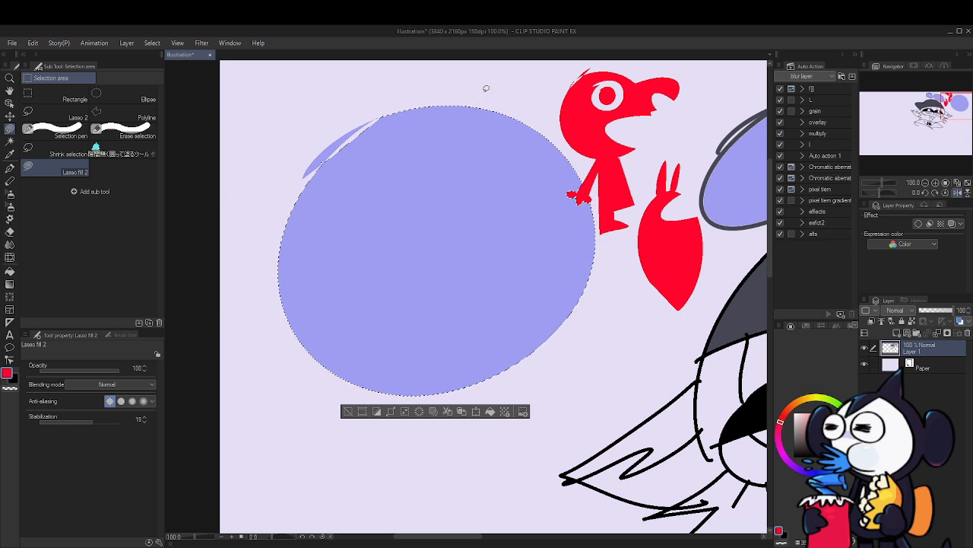
pyautogui.moveTo(476, 97)
pyautogui.mouseDown()
pyautogui.moveTo(464, 114)
pyautogui.moveTo(473, 159)
pyautogui.moveTo(566, 131)
pyautogui.mouseUp()
pyautogui.moveTo(621, 156)
pyautogui.mouseDown()
pyautogui.moveTo(253, 358)
pyautogui.moveTo(610, 220)
pyautogui.mouseUp()
pyautogui.moveTo(632, 247)
pyautogui.mouseDown()
pyautogui.moveTo(604, 250)
pyautogui.moveTo(603, 320)
pyautogui.moveTo(567, 373)
pyautogui.moveTo(584, 373)
pyautogui.mouseUp()
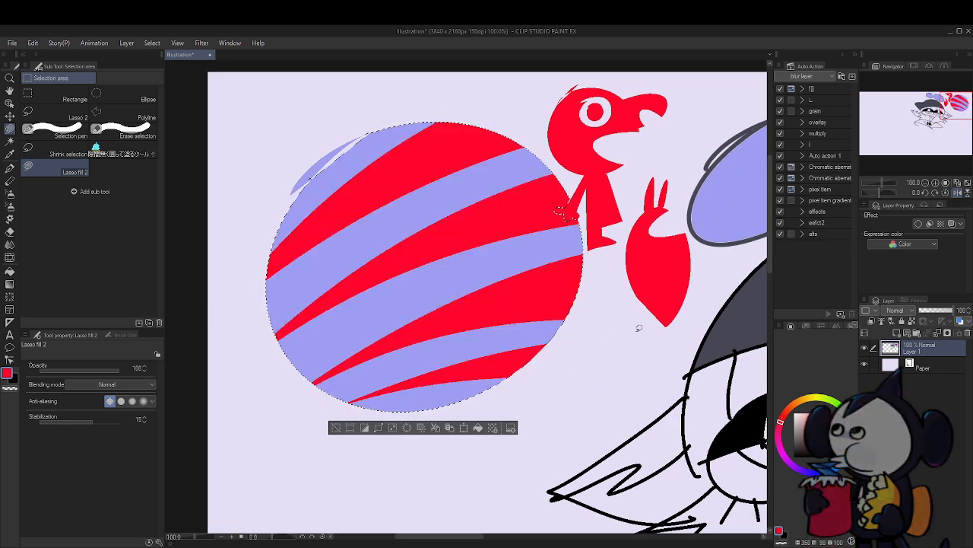
pyautogui.hotkey('ctrl', 'd')
# Change the drawing colour to light green, auto-select the uppermost red stripe on the blue shape and fill it
pyautogui.press('m')
pyautogui.moveTo(637, 334); pyautogui.dragTo(616, 359)
pyautogui.scroll(4, 502, 282)
pyautogui.press('w')
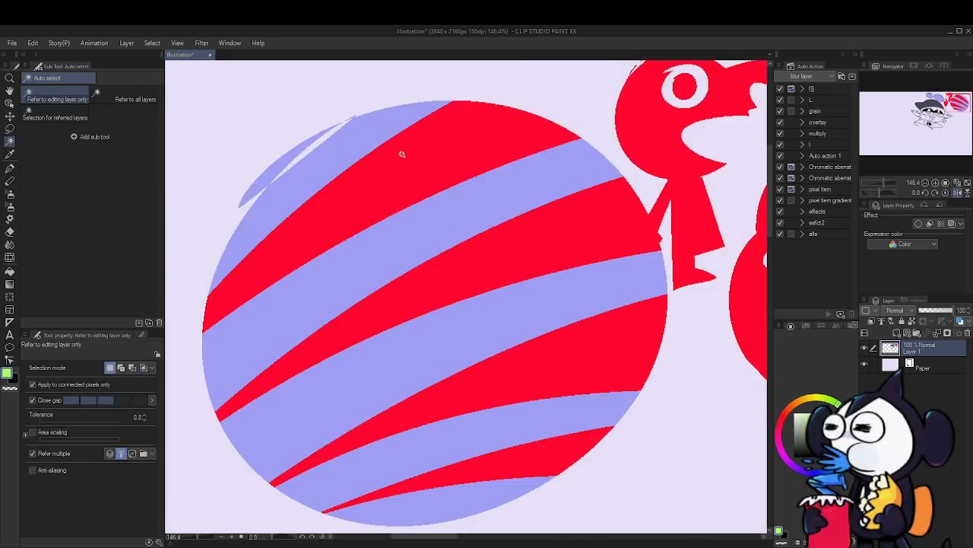
pyautogui.click(410, 158)
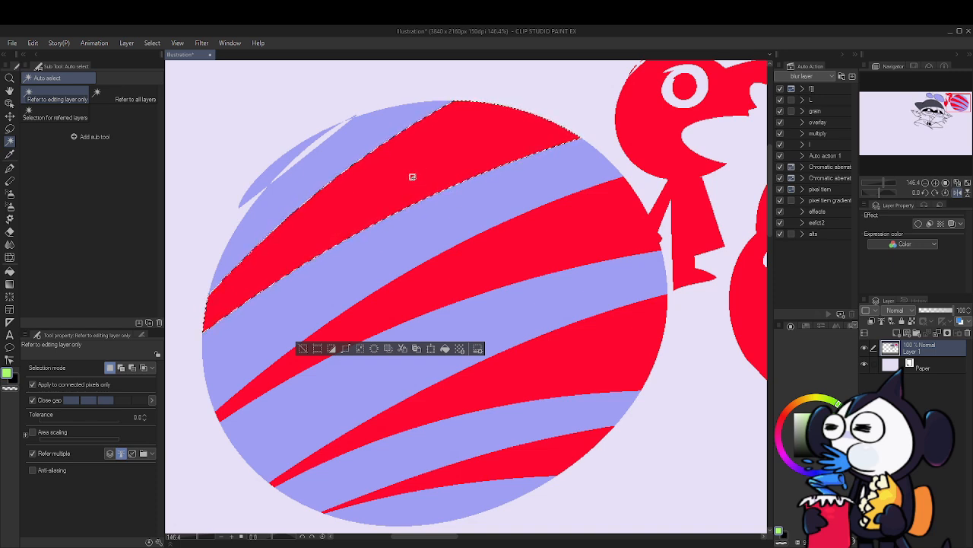
pyautogui.hotkey('alt', 'BackSpace')
# Auto-select the third red stripe from the top of the blue shape and fill it with light green
pyautogui.click(589, 370)
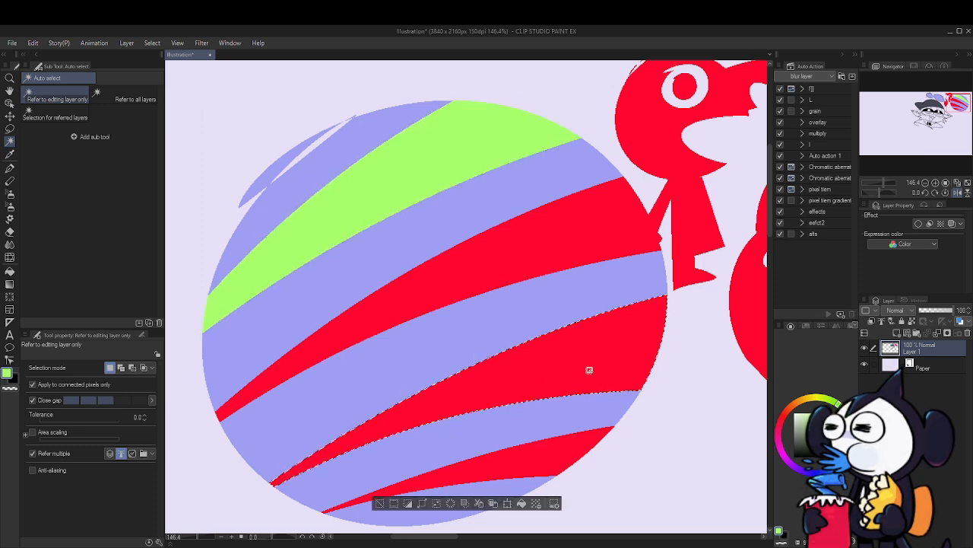
pyautogui.hotkey('alt', 'BackSpace')
pyautogui.press('p')
pyautogui.press('w')
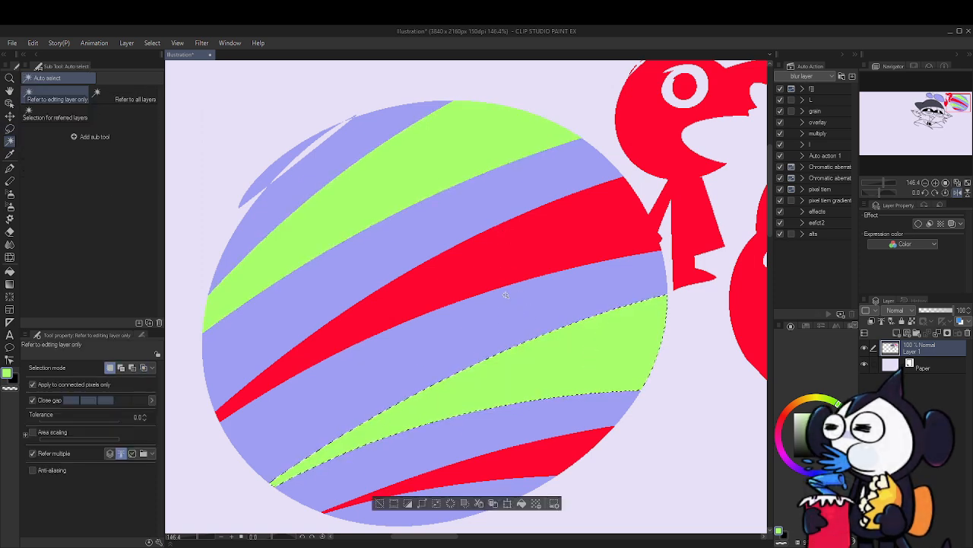
# Clear the selection around the lower light green stripe
pyautogui.press('m')
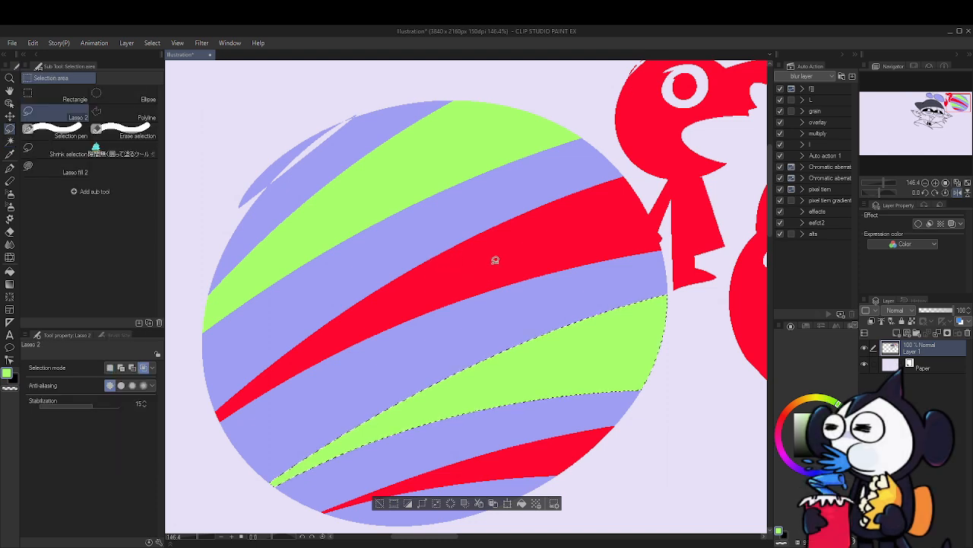
pyautogui.hotkey('ctrl', 'd')
pyautogui.scroll(-2, 647, 374)
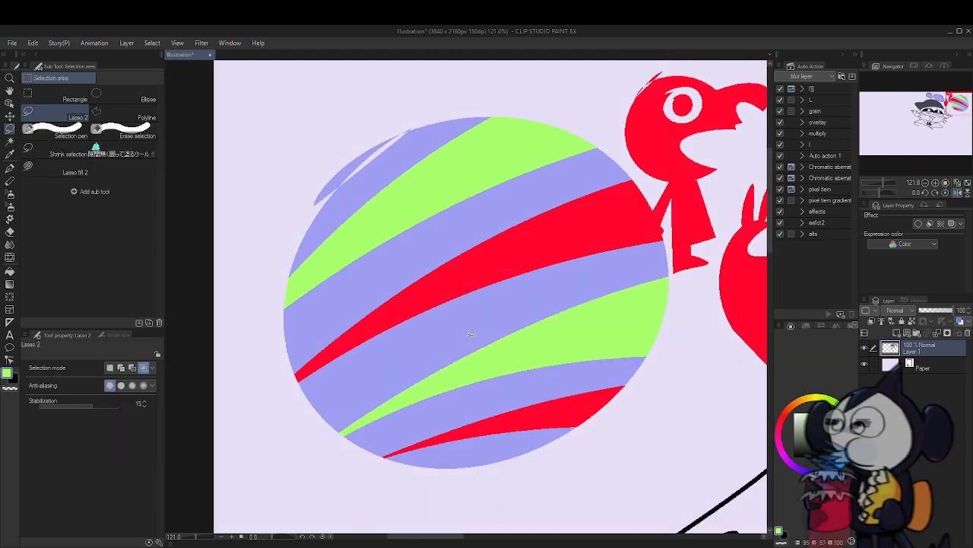
pyautogui.press('w')
pyautogui.click(515, 391)
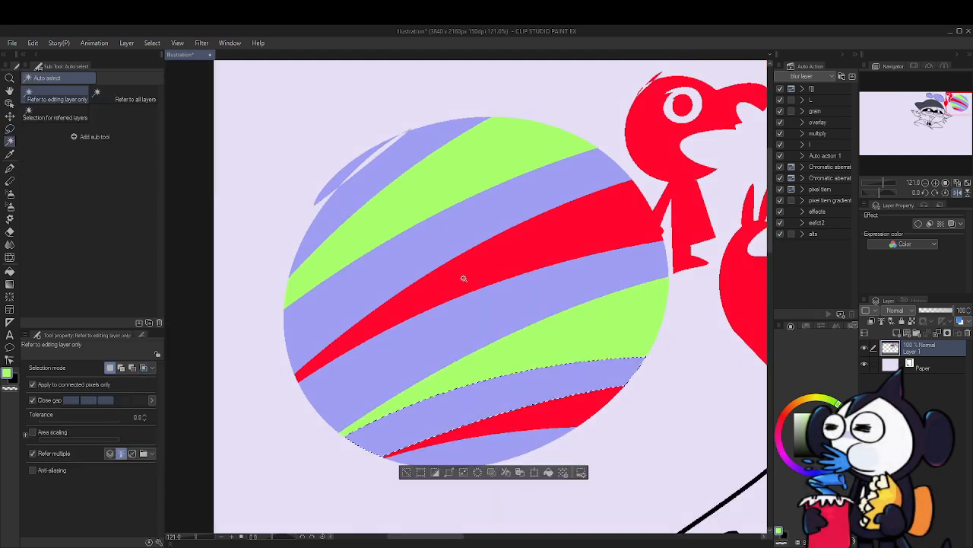
pyautogui.keyDown('shift'); pyautogui.click(423, 233); pyautogui.keyUp('shift')
pyautogui.hotkey('ctrl', 'd')
# Change the drawing colour to light yellow, auto-select the second and fourth blue stripes together and fill them, and clear the selection
pyautogui.click(810, 398)
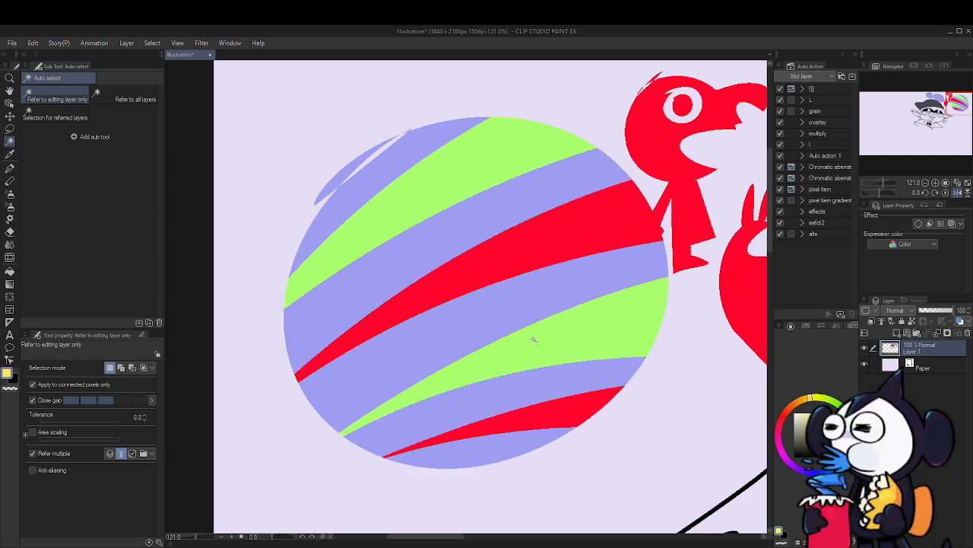
pyautogui.click(515, 397)
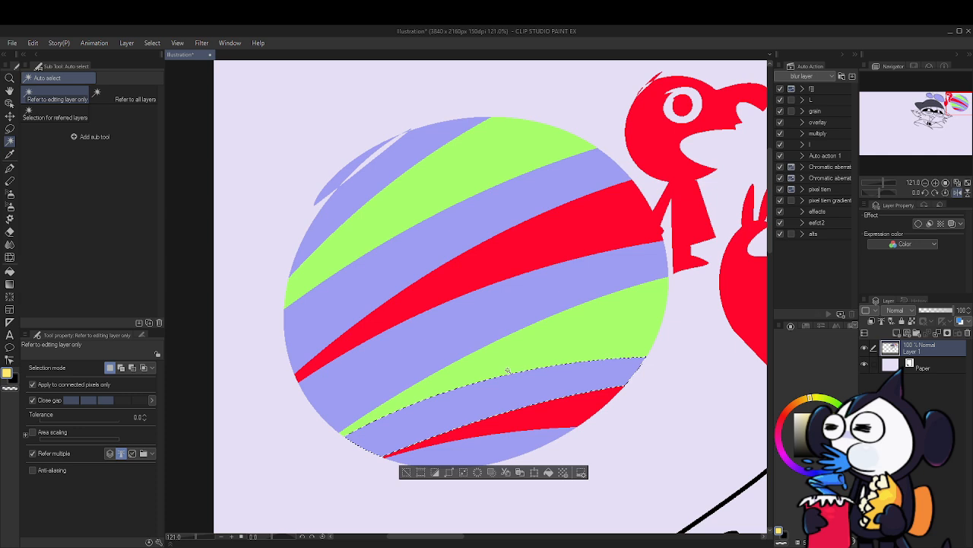
pyautogui.keyDown('shift'); pyautogui.click(435, 234); pyautogui.keyUp('shift')
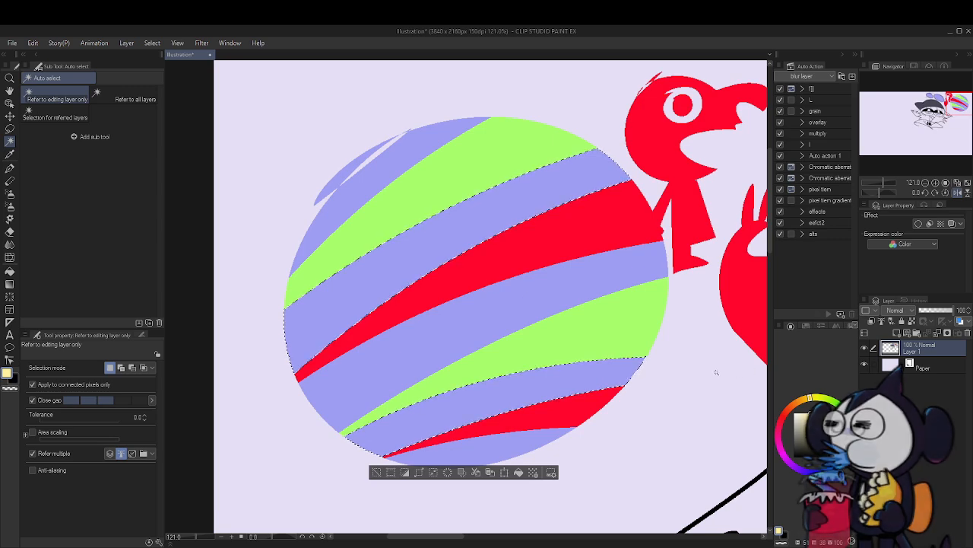
pyautogui.hotkey('alt', 'BackSpace')
pyautogui.hotkey('ctrl', 'd')
pyautogui.press('m')
pyautogui.scroll(-3, 692, 330)
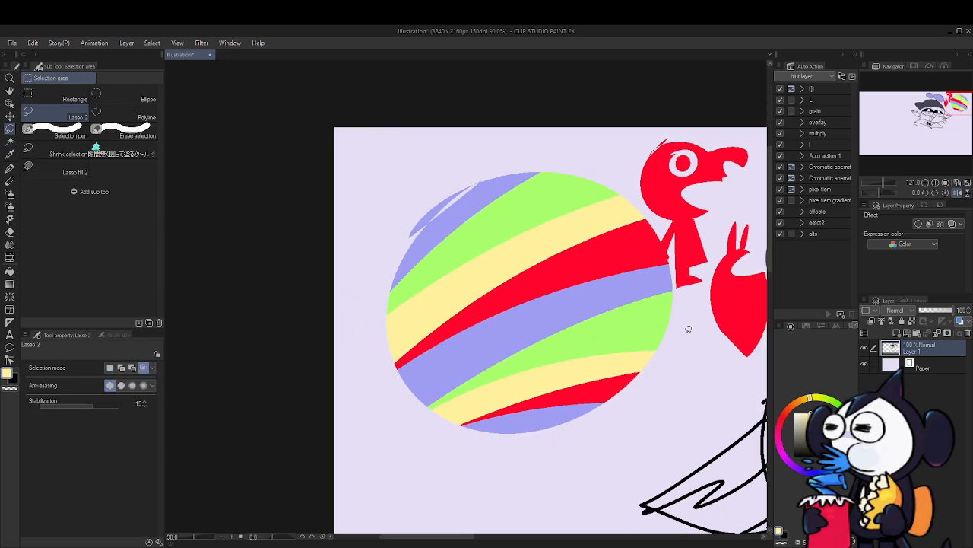
# Try a jagged lasso selection in the empty area beside the character's pointed ear, and clear it
pyautogui.moveTo(690, 317); pyautogui.dragTo(467, 298)
pyautogui.scroll(-5, 467, 288)
pyautogui.moveTo(742, 342); pyautogui.dragTo(507, 255)
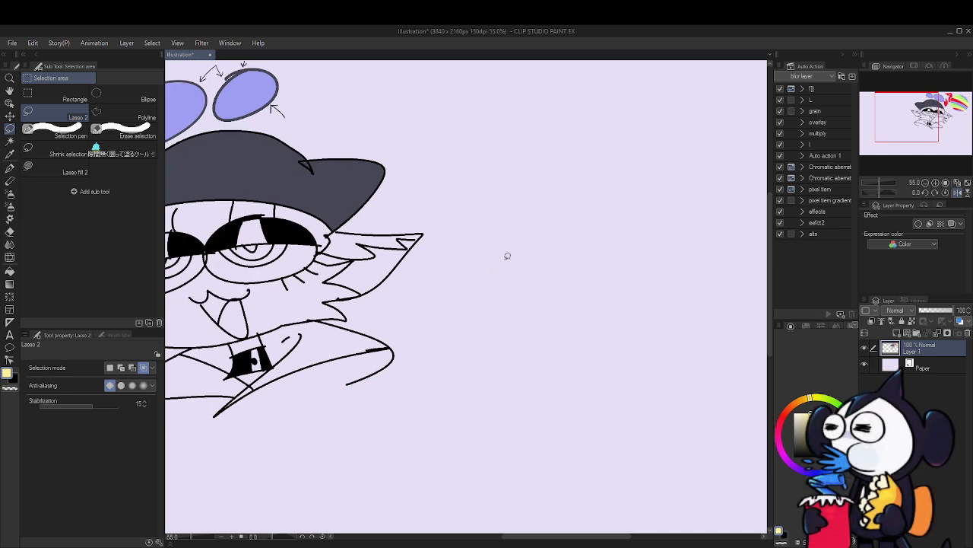
pyautogui.moveTo(537, 326); pyautogui.dragTo(532, 335)
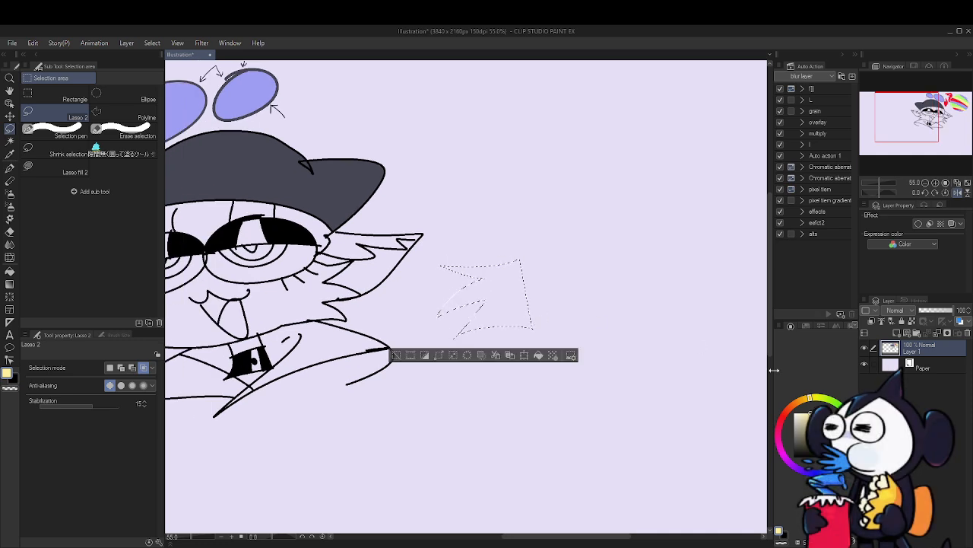
pyautogui.moveTo(591, 327); pyautogui.dragTo(624, 348)
pyautogui.hotkey('ctrl', 'd')
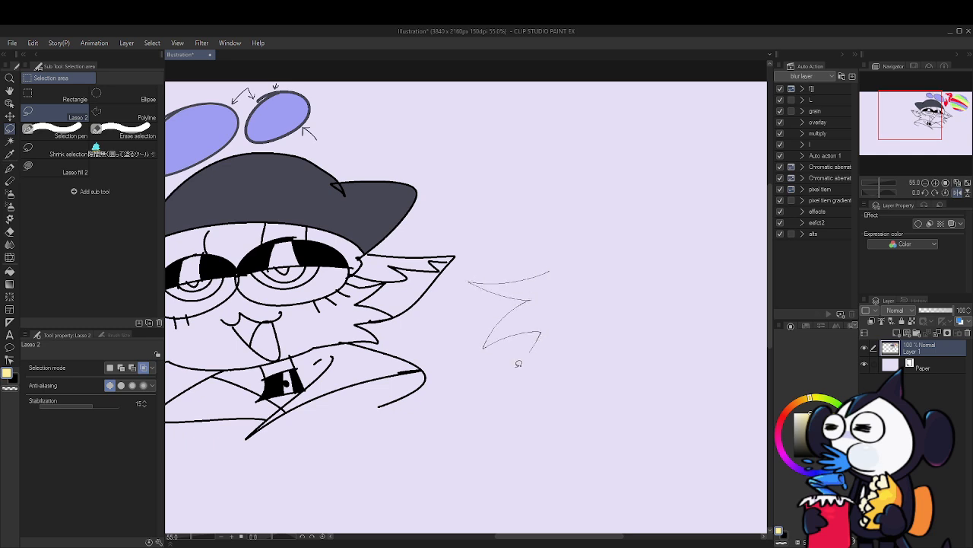
# Lasso-select an oval beside the character's ear, fill it with dark purple, and fill its lower half with golden yellow
pyautogui.moveTo(580, 340); pyautogui.dragTo(581, 340)
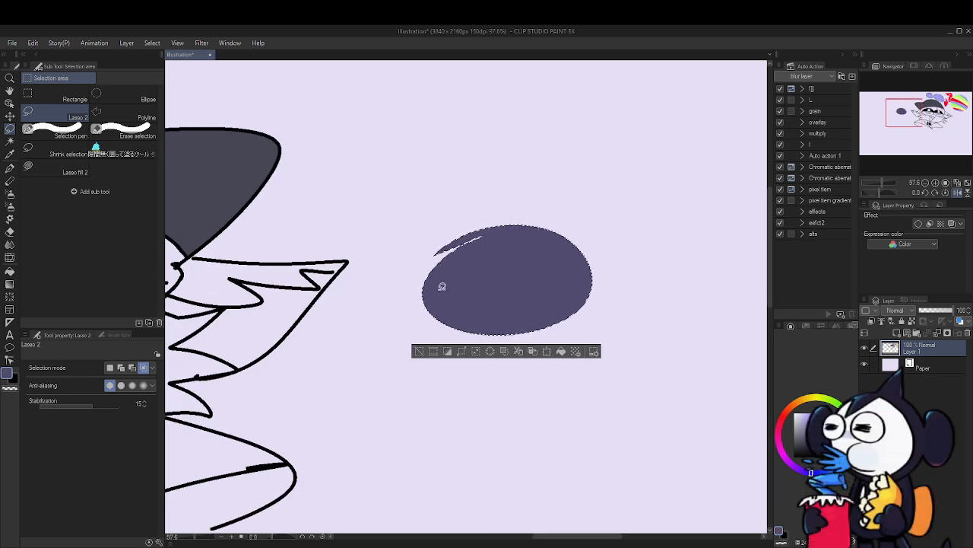
pyautogui.moveTo(441, 287); pyautogui.dragTo(462, 290)
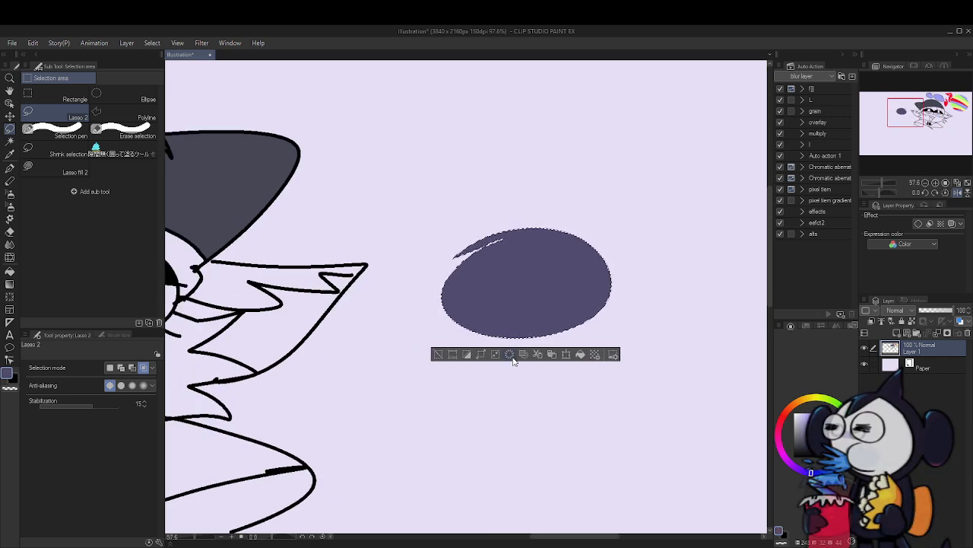
pyautogui.moveTo(662, 245); pyautogui.dragTo(471, 255)
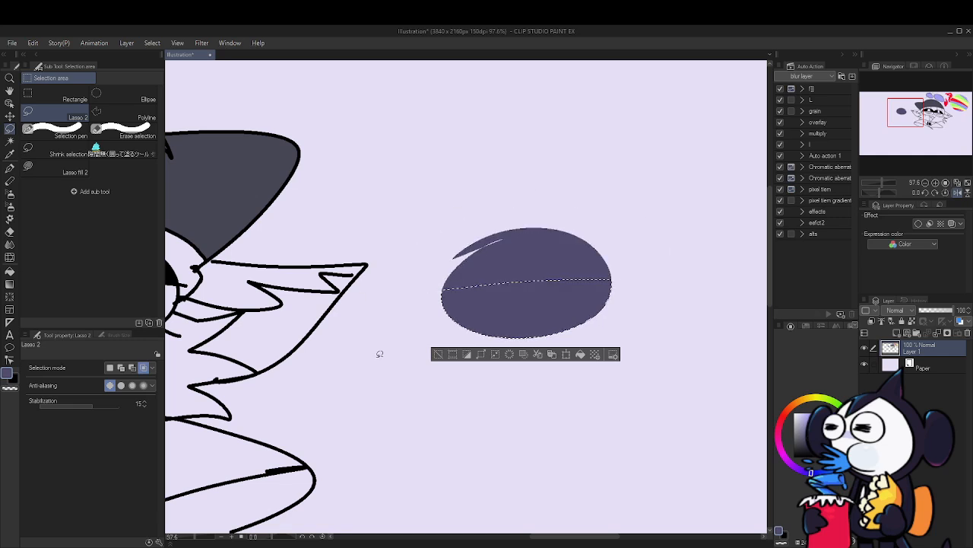
pyautogui.moveTo(423, 290)
pyautogui.mouseDown()
pyautogui.moveTo(689, 283)
pyautogui.moveTo(423, 209)
pyautogui.moveTo(426, 287)
pyautogui.mouseUp()
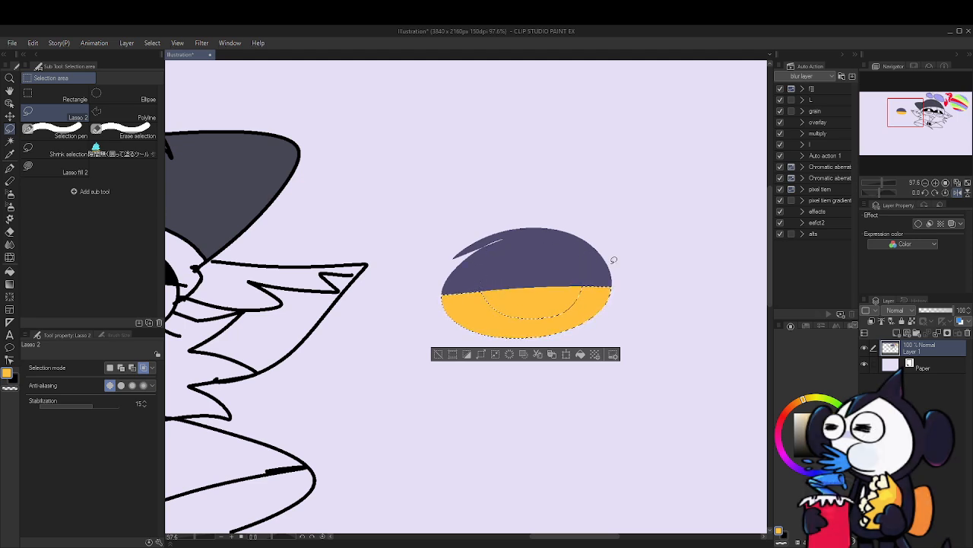
# Fill the golden area outside the half-round iris with cream to form the white of the eye
pyautogui.moveTo(652, 275); pyautogui.dragTo(658, 276)
pyautogui.moveTo(581, 321); pyautogui.dragTo(611, 304)
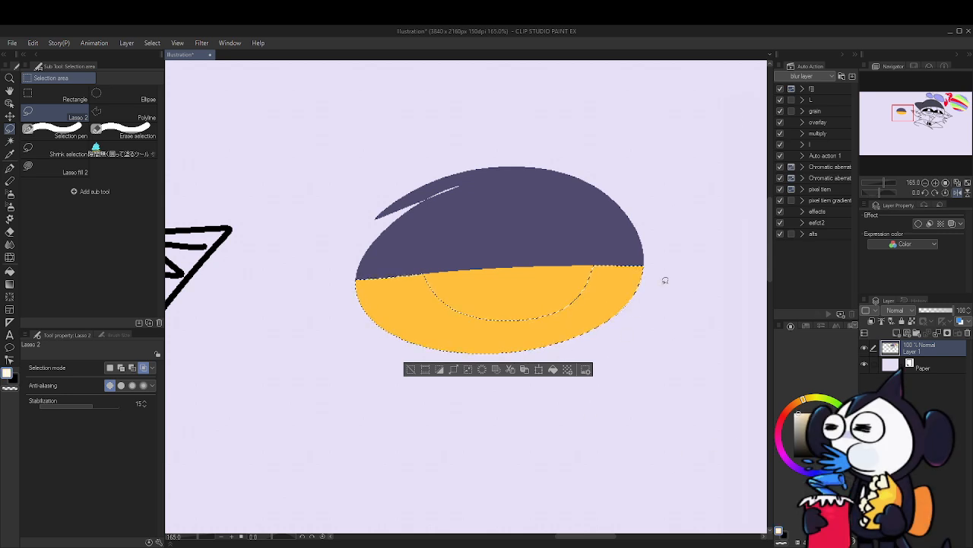
pyautogui.hotkey('alt', 'BackSpace')
pyautogui.moveTo(656, 306); pyautogui.dragTo(633, 313)
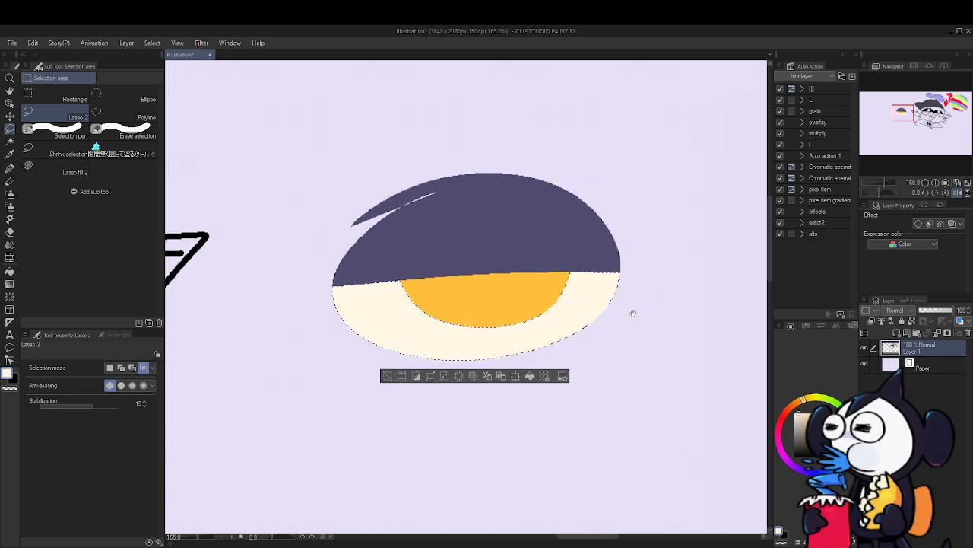
pyautogui.scroll(-7, 633, 312)
pyautogui.scroll(2, 619, 330)
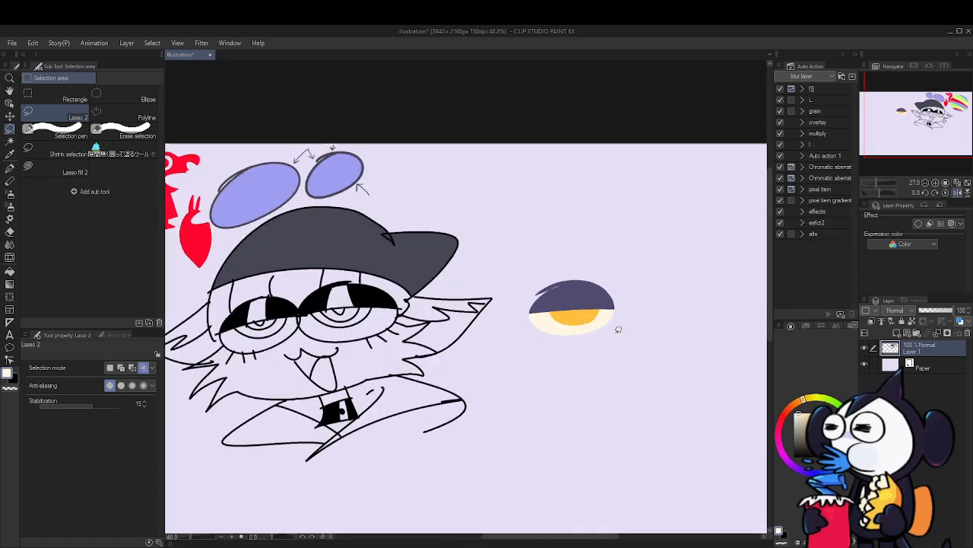
# Auto-select the dark purple eyelid and use Lasso fill 2 to add a vertical bright blue stripe across its middle, clearing the selection
pyautogui.scroll(5, 570, 297)
pyautogui.press('w')
pyautogui.scroll(1, 495, 285)
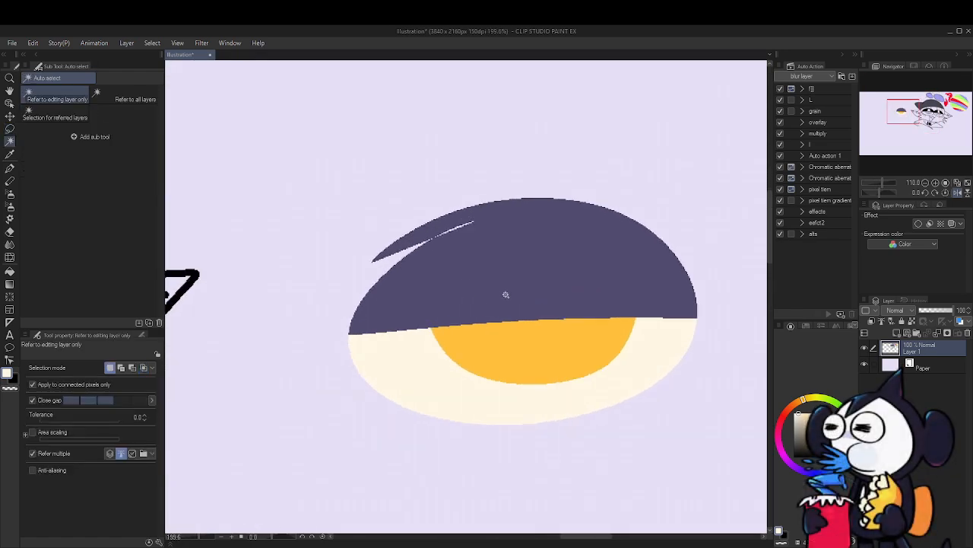
pyautogui.scroll(1, 628, 311)
pyautogui.scroll(-2, 550, 299)
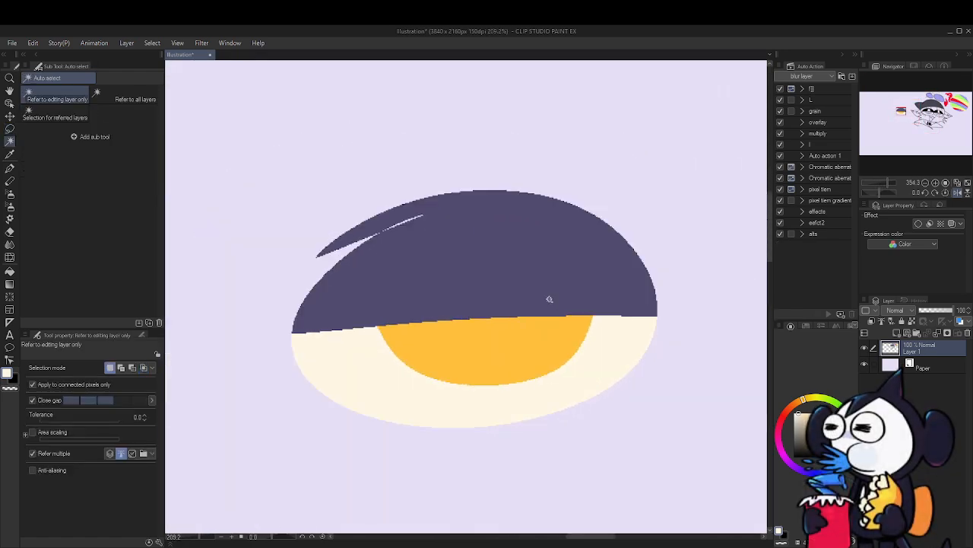
pyautogui.click(478, 277)
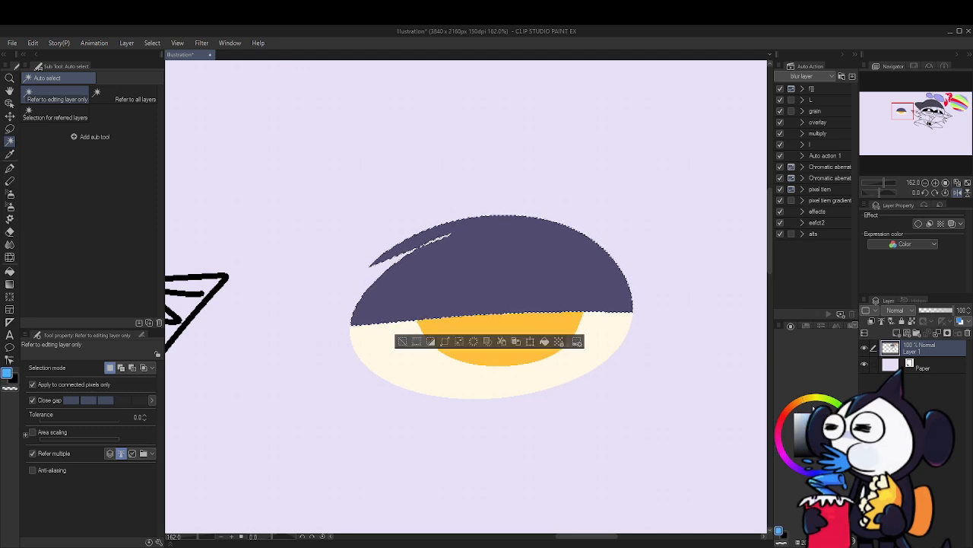
pyautogui.press('m')
pyautogui.moveTo(484, 196)
pyautogui.mouseDown()
pyautogui.moveTo(533, 200)
pyautogui.moveTo(525, 198)
pyautogui.mouseUp()
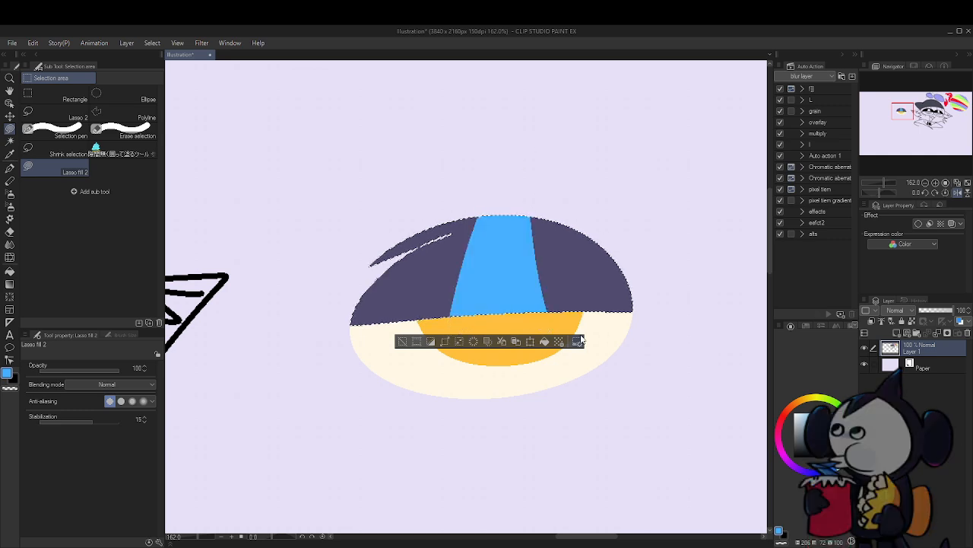
pyautogui.press('m')
pyautogui.hotkey('ctrl', 'd')
pyautogui.scroll(-5, 546, 304)
# Auto-select the golden iris and lasso-fill an orange inner ring and a dark brown pupil inside it
pyautogui.press('w')
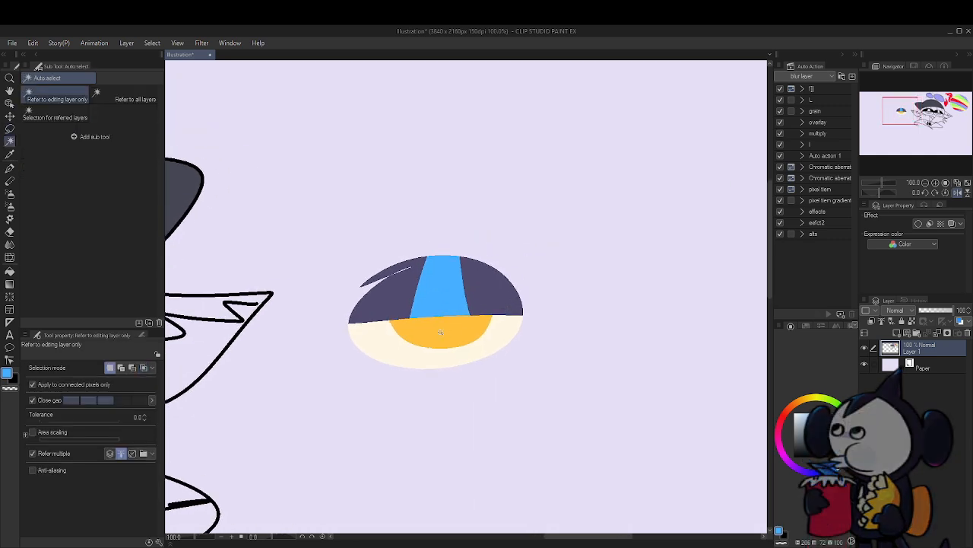
pyautogui.click(518, 329)
pyautogui.scroll(3, 578, 329)
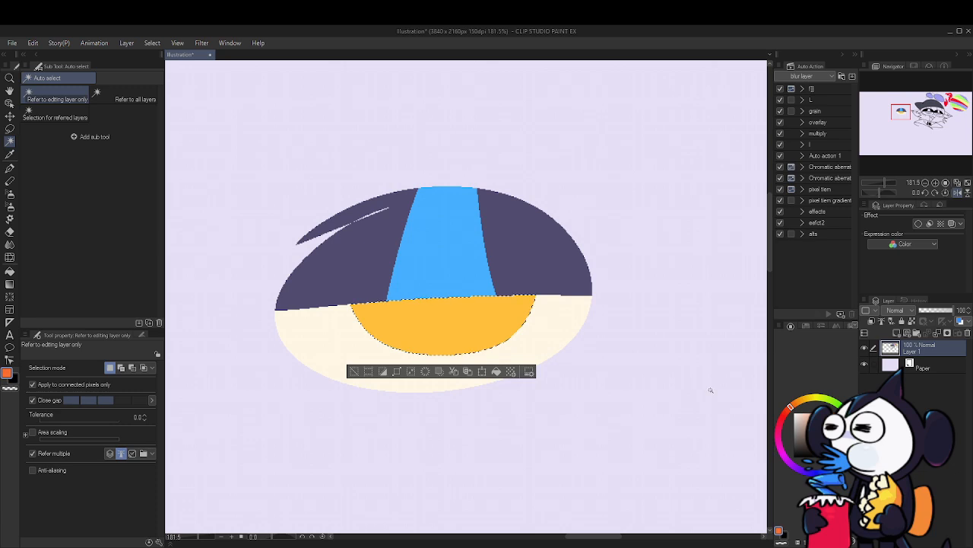
pyautogui.press('m')
pyautogui.moveTo(372, 301)
pyautogui.mouseDown()
pyautogui.moveTo(493, 328)
pyautogui.moveTo(379, 292)
pyautogui.moveTo(489, 279)
pyautogui.mouseUp()
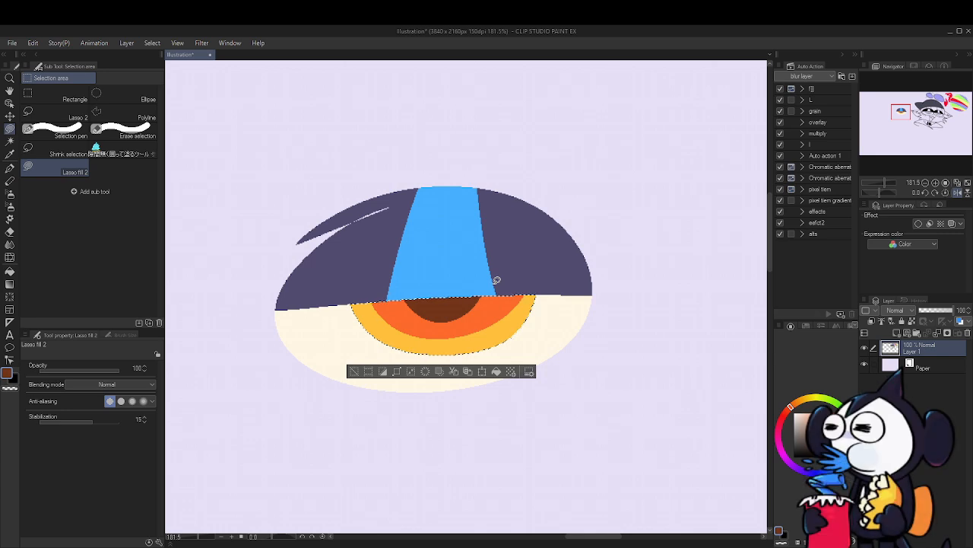
# Auto-select the cream eye white and lasso-fill a light blue-grey shadow band directly beneath the eyelid
pyautogui.press('w')
pyautogui.click(556, 329)
pyautogui.click(825, 471)
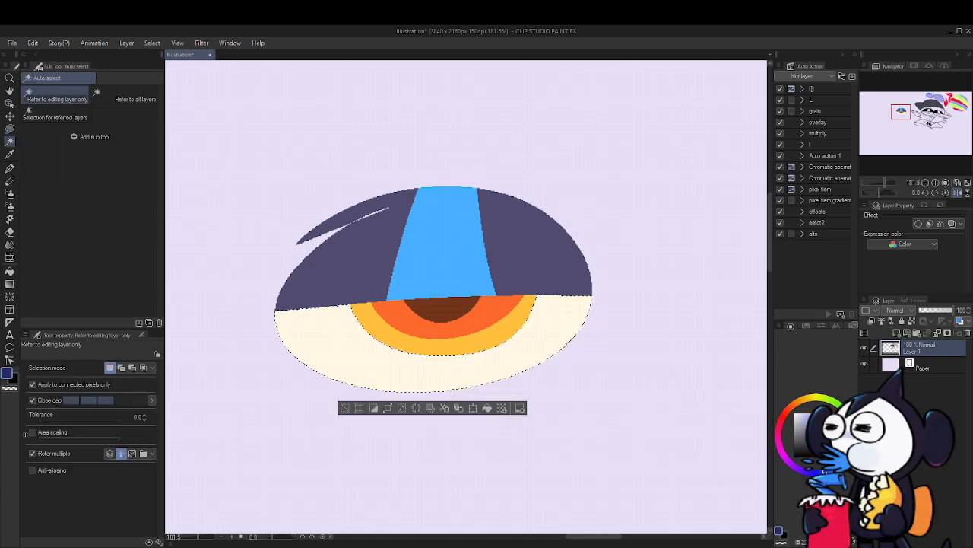
pyautogui.press('m')
pyautogui.moveTo(266, 334)
pyautogui.mouseDown()
pyautogui.moveTo(337, 263)
pyautogui.moveTo(265, 302)
pyautogui.mouseUp()
pyautogui.moveTo(436, 370); pyautogui.dragTo(573, 370)
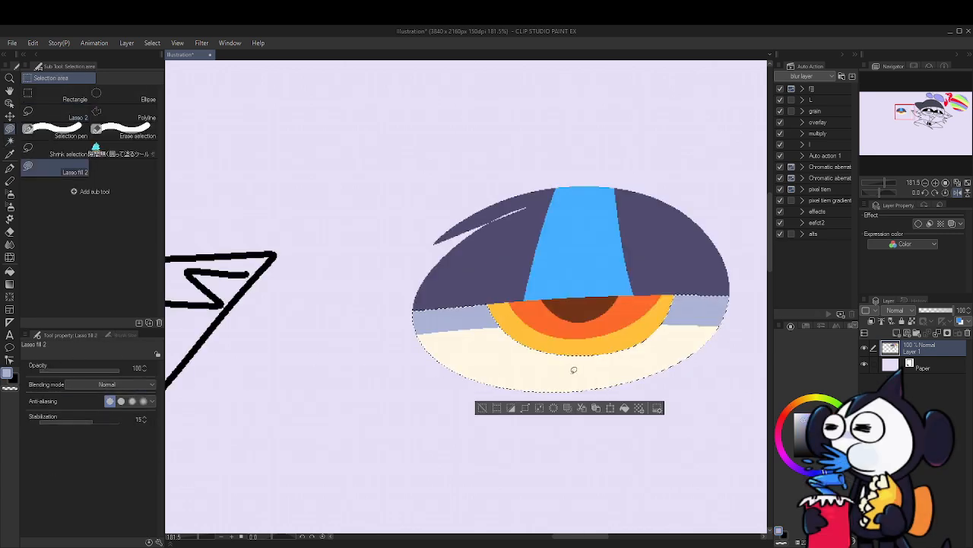
pyautogui.moveTo(633, 359); pyautogui.dragTo(438, 352)
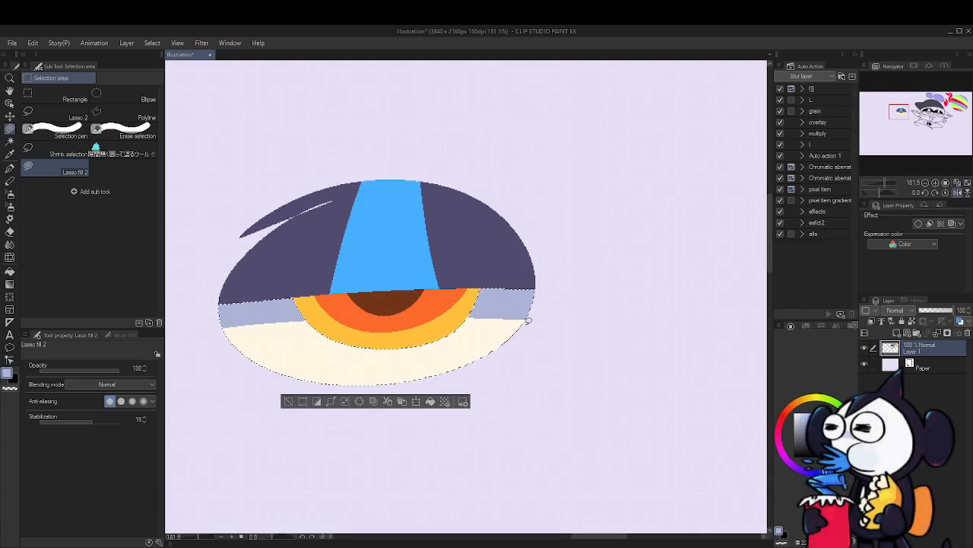
pyautogui.moveTo(528, 320); pyautogui.dragTo(584, 310)
pyautogui.scroll(-3, 563, 323)
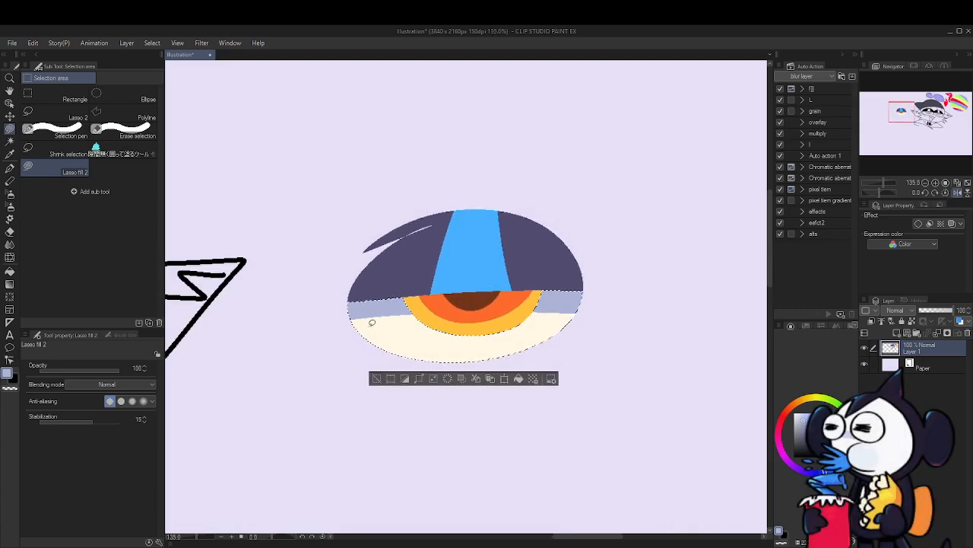
# Auto-select both dark purple eyelid parts and fill their outer areas with dark navy, leaving purple strips beside the blue stripe
pyautogui.press('w')
pyautogui.click(535, 267)
pyautogui.keyDown('shift'); pyautogui.click(428, 266); pyautogui.keyUp('shift')
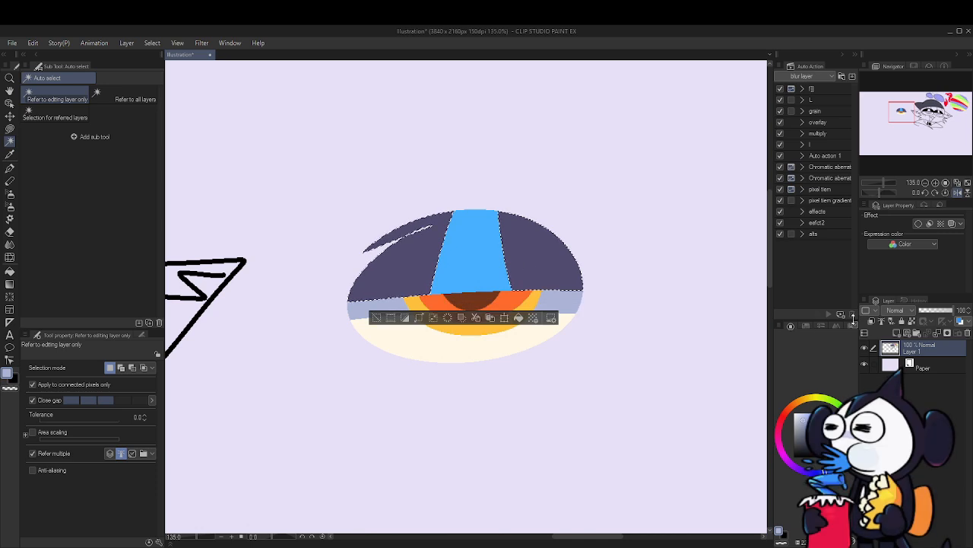
pyautogui.keyDown('alt'); pyautogui.click(428, 266); pyautogui.keyUp('alt')
pyautogui.click(798, 449)
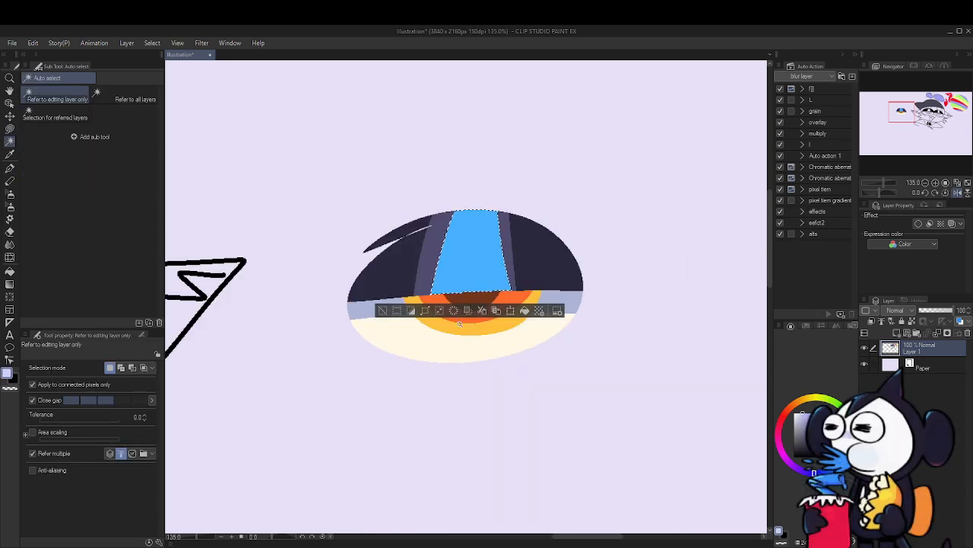
# Auto-select the eyelid's blue stripe, lasso-fill a pale lavender highlight down its middle, and clear the selection
pyautogui.click(483, 200)
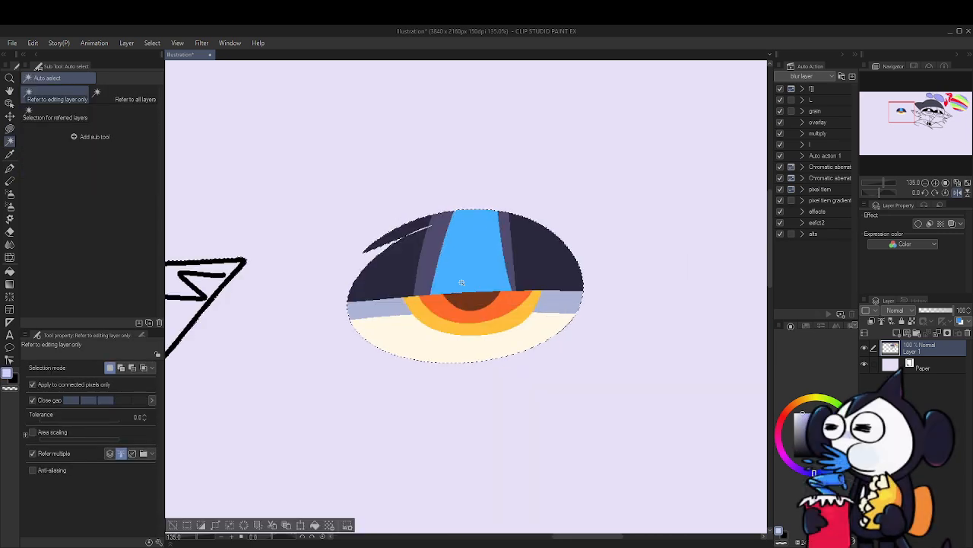
pyautogui.click(461, 281)
pyautogui.press('m')
pyautogui.press('h')
pyautogui.press('h')
pyautogui.moveTo(485, 187)
pyautogui.mouseDown()
pyautogui.moveTo(447, 308)
pyautogui.moveTo(464, 190)
pyautogui.mouseUp()
pyautogui.hotkey('ctrl', 'd')
# Sample the eyelid's dark navy colour, and erase the short stray line beside the character's collar with the Hard eraser at size 20
pyautogui.press('m')
pyautogui.keyDown('alt'); pyautogui.click(559, 263); pyautogui.keyUp('alt')
pyautogui.moveTo(563, 338); pyautogui.dragTo(628, 288)
pyautogui.scroll(1, 628, 289)
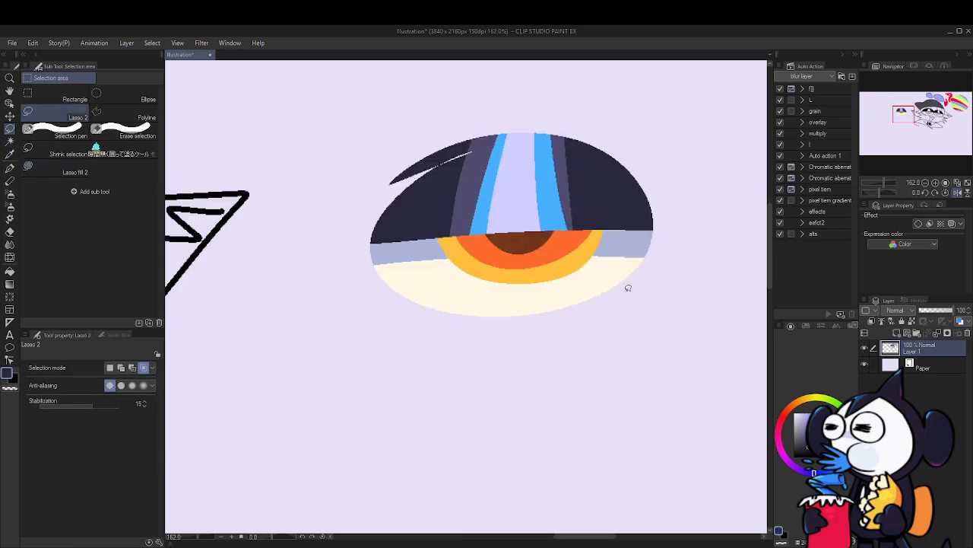
pyautogui.moveTo(618, 326)
pyautogui.mouseDown()
pyautogui.moveTo(571, 307)
pyautogui.moveTo(523, 337)
pyautogui.moveTo(496, 329)
pyautogui.moveTo(439, 351)
pyautogui.mouseUp()
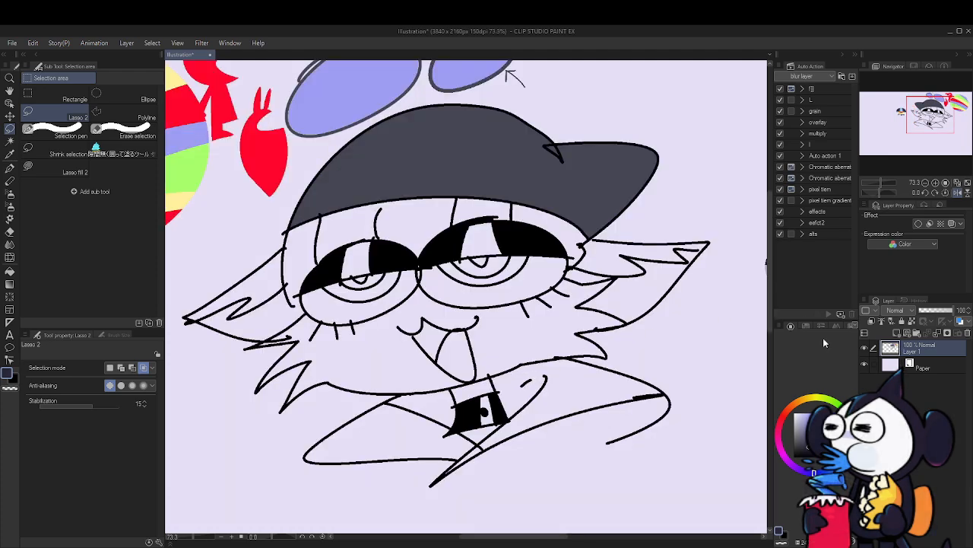
pyautogui.press('e')
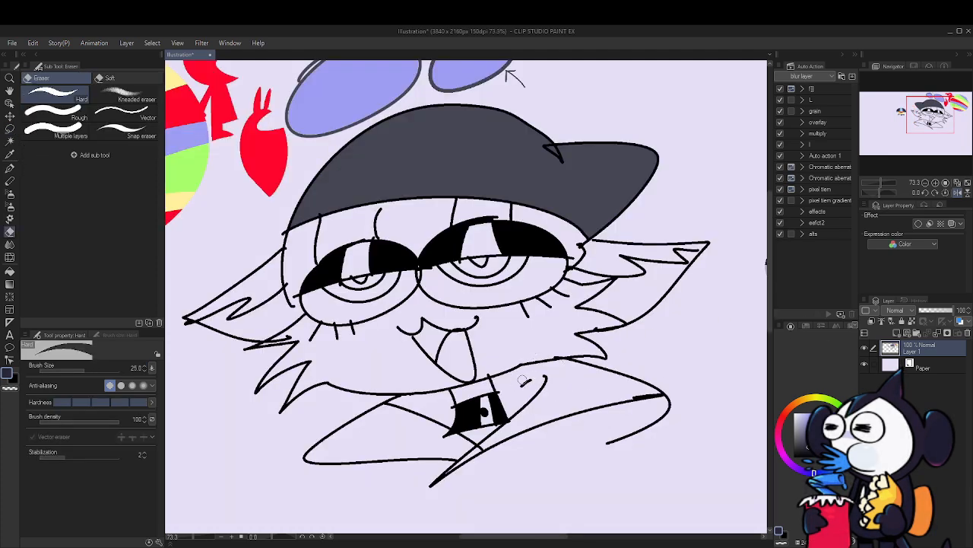
pyautogui.moveTo(563, 379)
pyautogui.mouseDown()
pyautogui.moveTo(513, 367)
pyautogui.moveTo(547, 379)
pyautogui.moveTo(550, 333)
pyautogui.mouseUp()
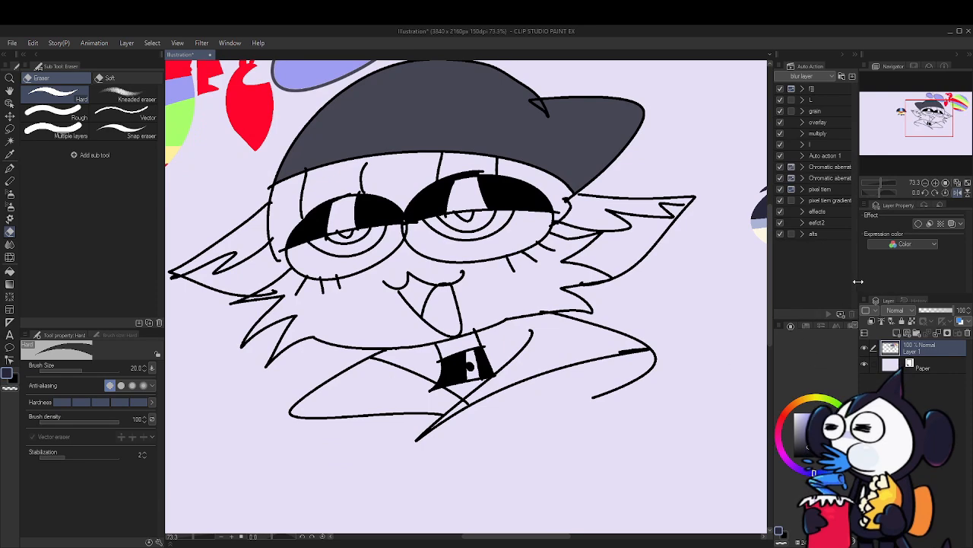
# Add a new layer beneath the line art layer, set the line art as the reference layer, and make the new layer active
pyautogui.moveTo(858, 282); pyautogui.dragTo(660, 281)
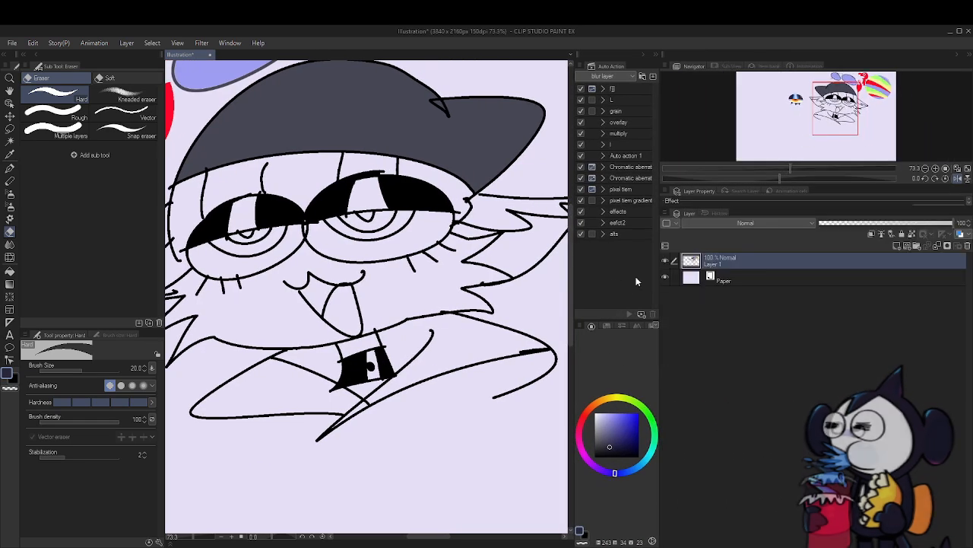
pyautogui.scroll(-4, 307, 240)
pyautogui.scroll(4, 303, 235)
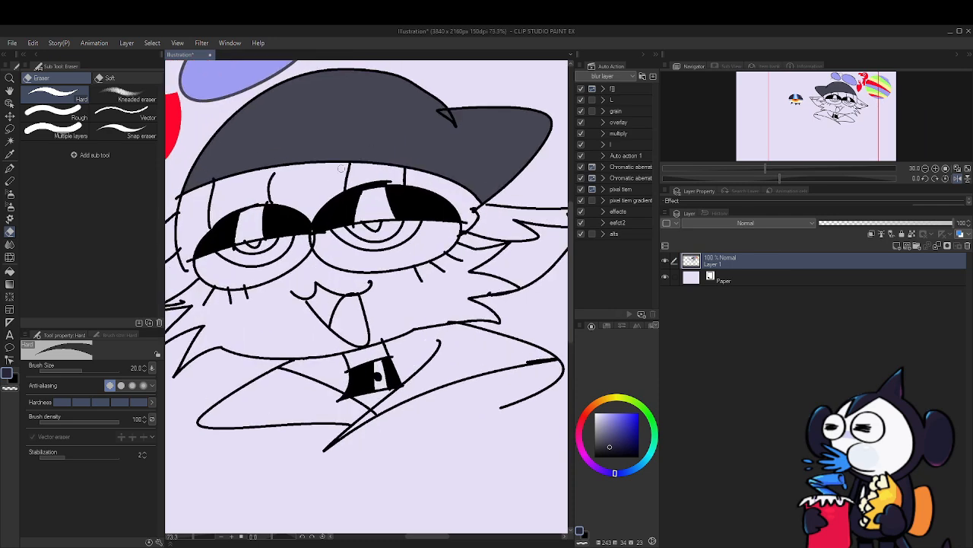
pyautogui.click(898, 245)
pyautogui.moveTo(896, 257); pyautogui.dragTo(896, 284)
pyautogui.click(731, 258)
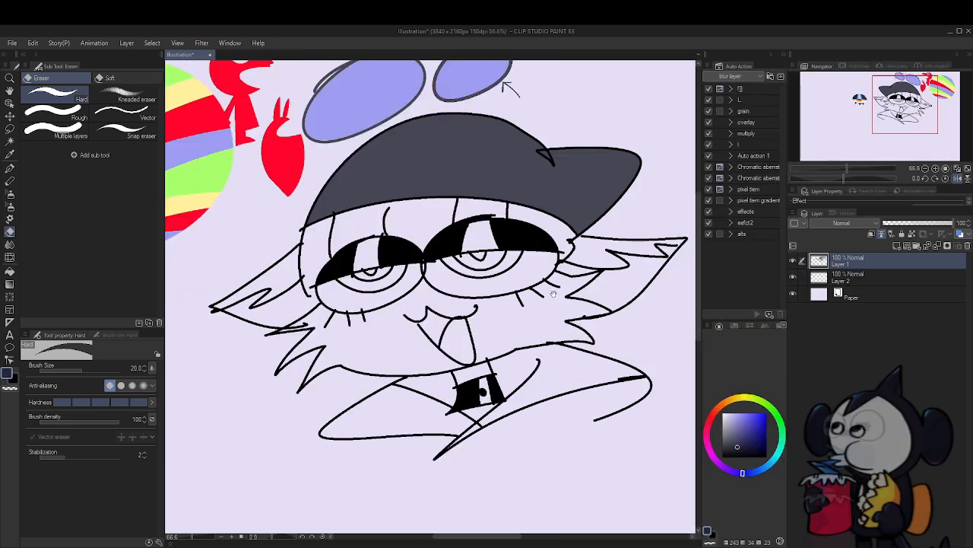
pyautogui.moveTo(554, 295); pyautogui.dragTo(540, 304)
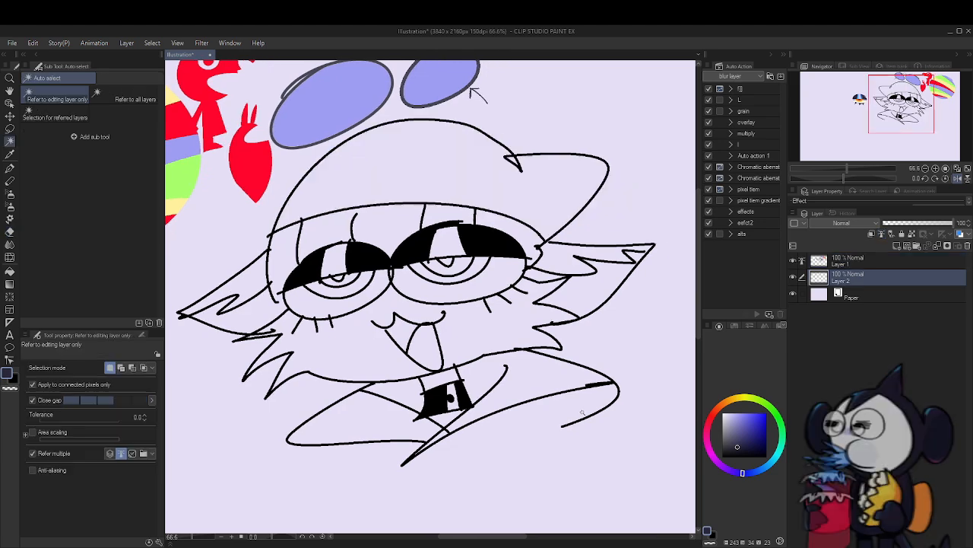
# Choose light orange and lasso around the whole character's outer outline, including the cap, ears, cheek fur and shoulders
pyautogui.click(10, 128)
pyautogui.click(727, 401)
pyautogui.moveTo(758, 416); pyautogui.dragTo(754, 413)
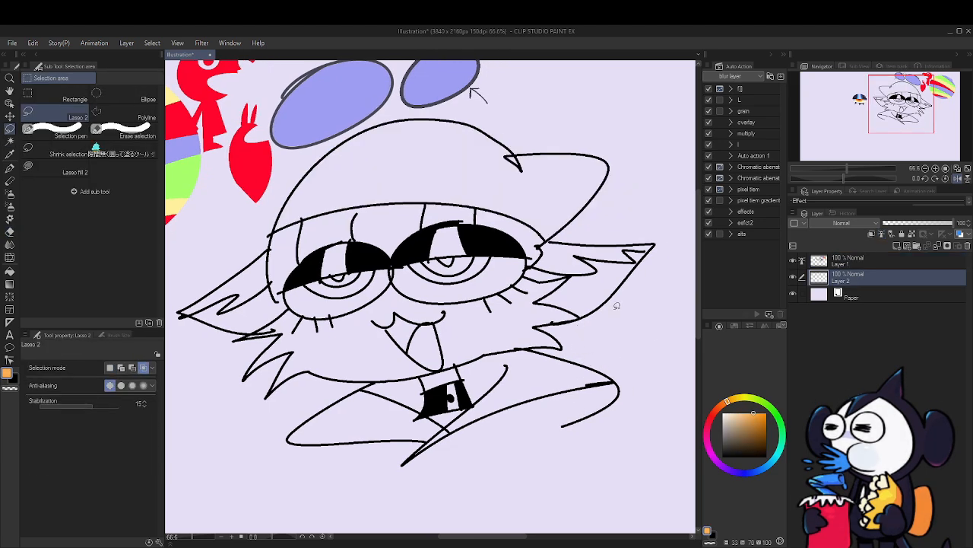
pyautogui.moveTo(617, 306); pyautogui.dragTo(595, 309)
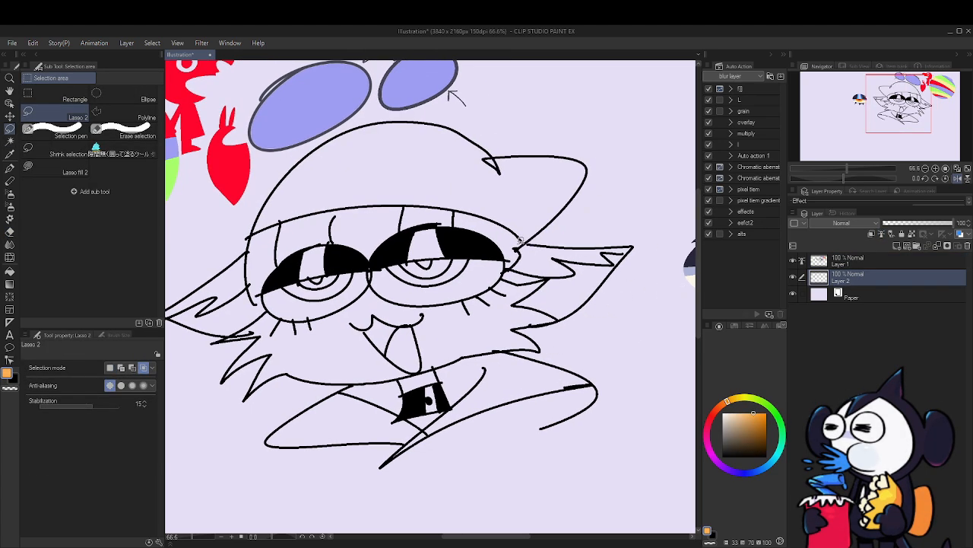
pyautogui.moveTo(519, 240)
pyautogui.mouseDown()
pyautogui.moveTo(517, 331)
pyautogui.moveTo(537, 347)
pyautogui.mouseUp()
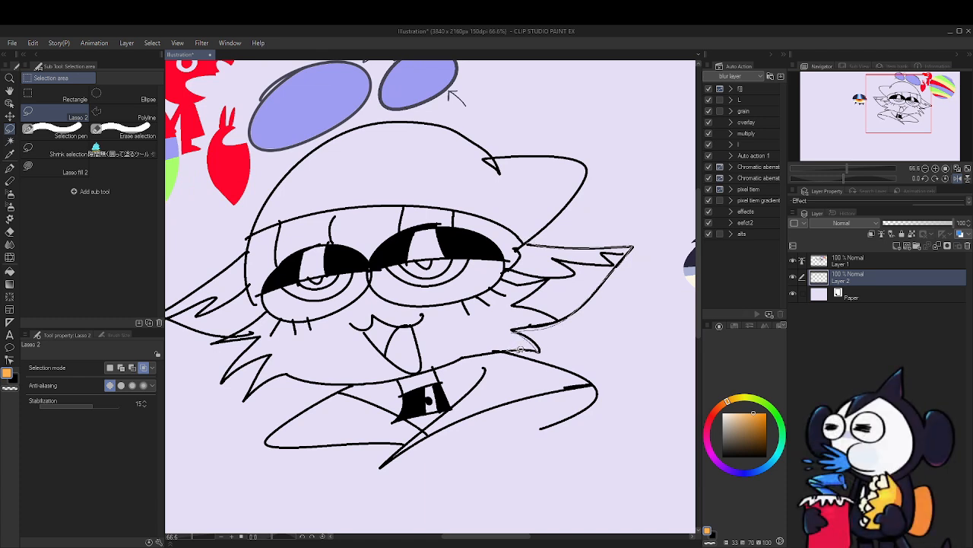
pyautogui.moveTo(585, 377)
pyautogui.mouseDown()
pyautogui.moveTo(592, 401)
pyautogui.moveTo(548, 424)
pyautogui.moveTo(462, 442)
pyautogui.mouseUp()
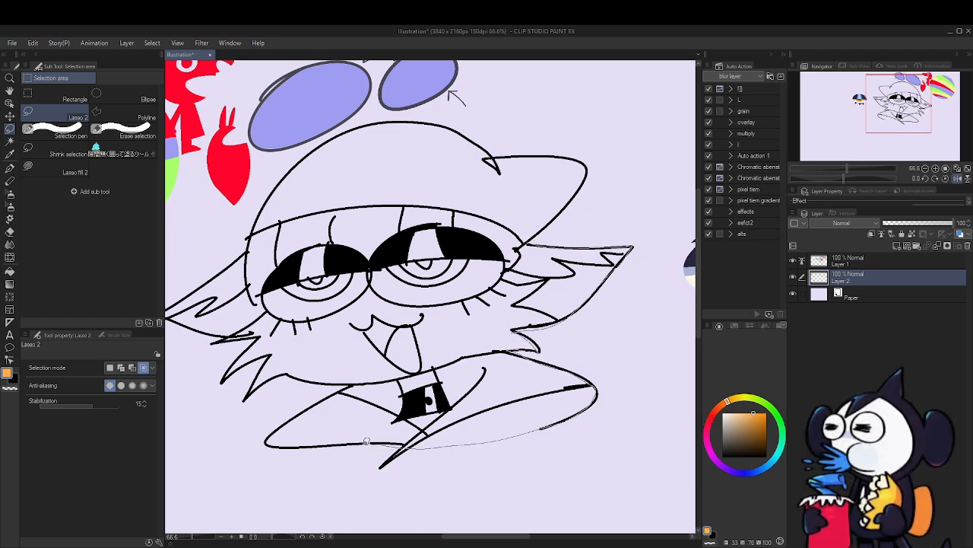
pyautogui.moveTo(266, 437)
pyautogui.mouseDown()
pyautogui.moveTo(278, 374)
pyautogui.moveTo(222, 342)
pyautogui.moveTo(224, 278)
pyautogui.moveTo(534, 176)
pyautogui.moveTo(524, 229)
pyautogui.moveTo(669, 205)
pyautogui.mouseUp()
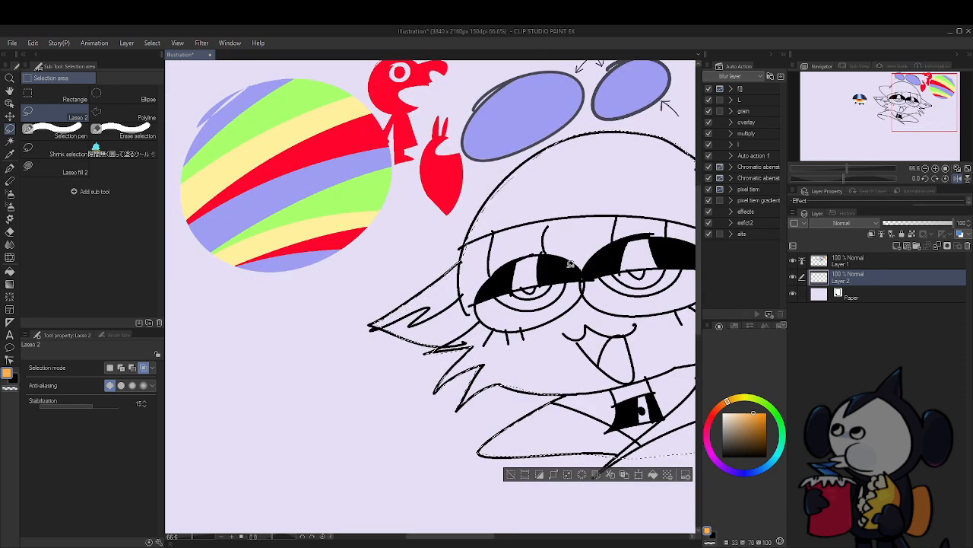
# Fill the lassoed character silhouette with light orange on Layer 2, and clear the selection
pyautogui.moveTo(570, 266); pyautogui.dragTo(421, 301)
pyautogui.moveTo(424, 183); pyautogui.dragTo(343, 266)
pyautogui.scroll(-5, 518, 213)
pyautogui.scroll(6, 593, 332)
pyautogui.hotkey('alt', 'Delete')
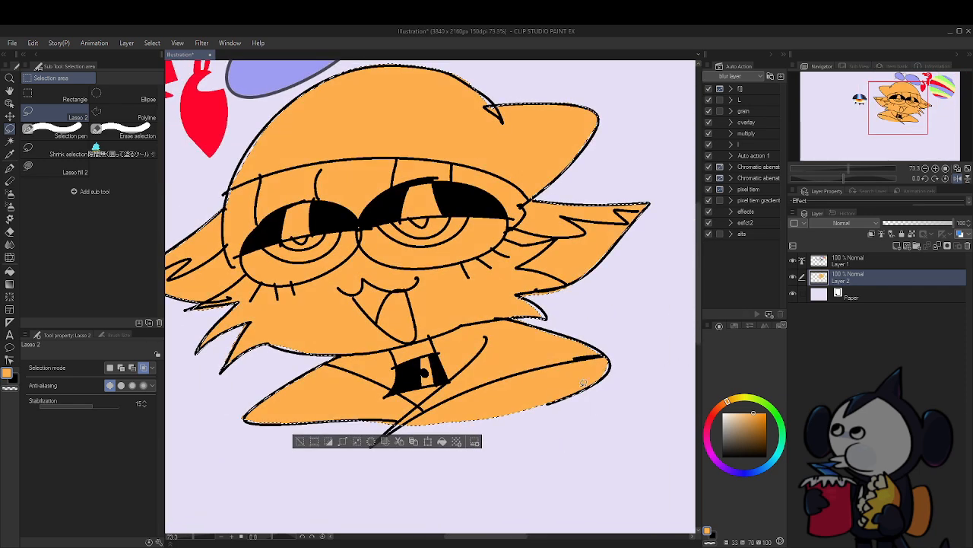
pyautogui.moveTo(579, 318); pyautogui.dragTo(622, 356)
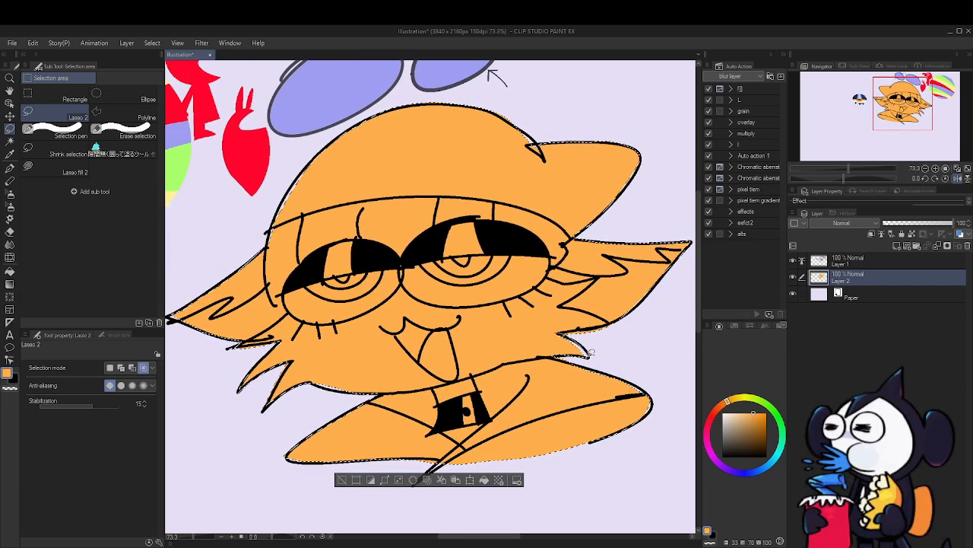
pyautogui.hotkey('ctrl', 'd')
# Hide the line art layer to inspect the orange silhouette on its own, and show the line art again
pyautogui.click(793, 260)
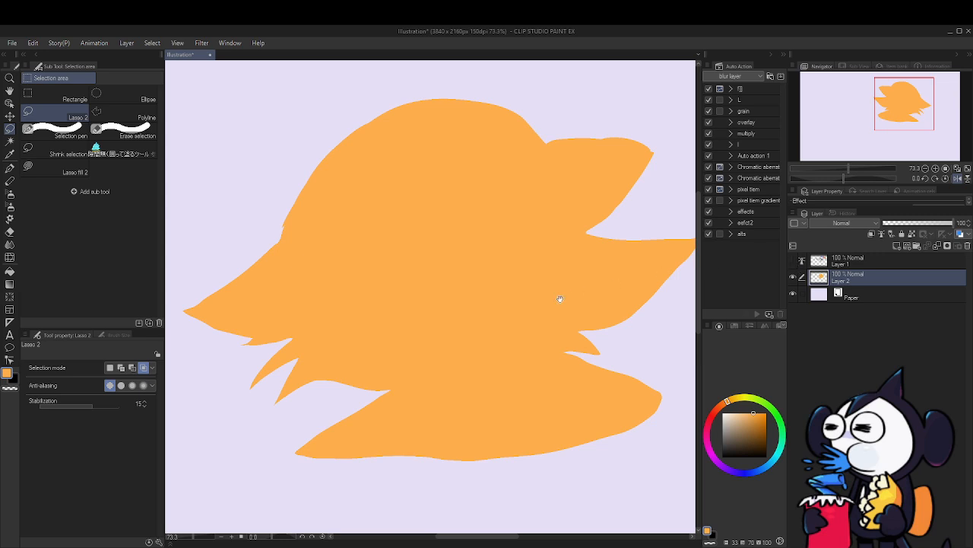
pyautogui.scroll(-2, 546, 290)
pyautogui.moveTo(560, 299)
pyautogui.mouseDown()
pyautogui.moveTo(543, 292)
pyautogui.moveTo(571, 304)
pyautogui.mouseUp()
pyautogui.click(793, 260)
# Set Layer 2 as the reference layer, auto-select the orange silhouette, and check the selection with the line art briefly hidden
pyautogui.press('w')
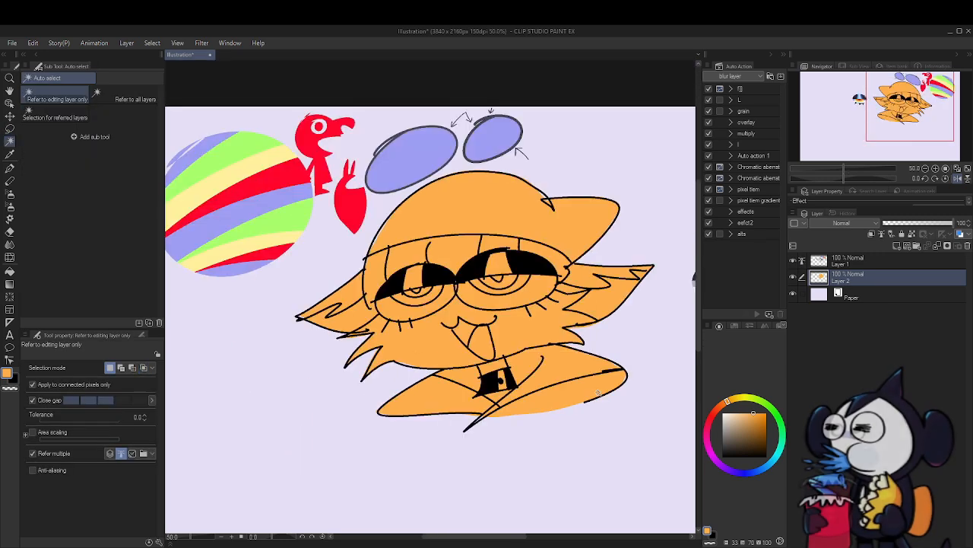
pyautogui.scroll(3, 598, 393)
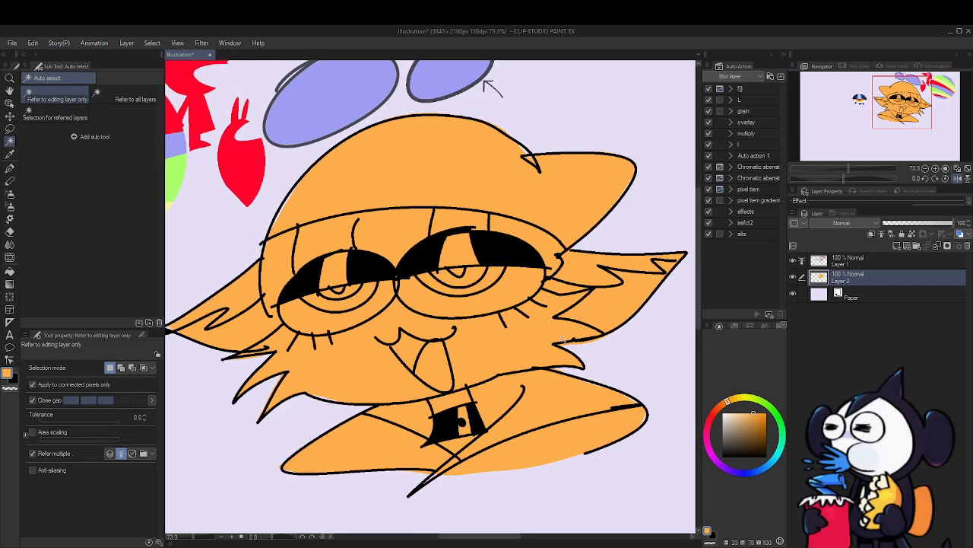
pyautogui.click(884, 234)
pyautogui.click(532, 334)
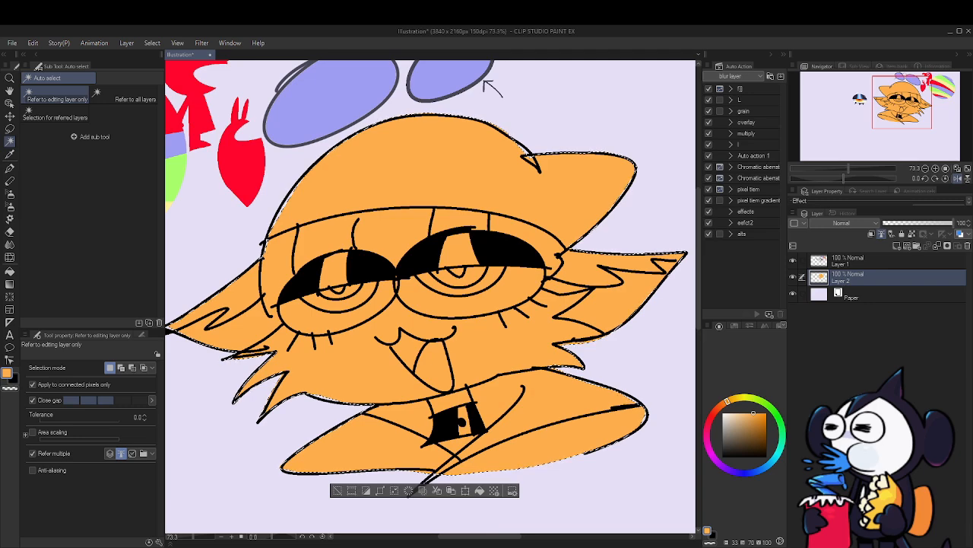
pyautogui.click(793, 261)
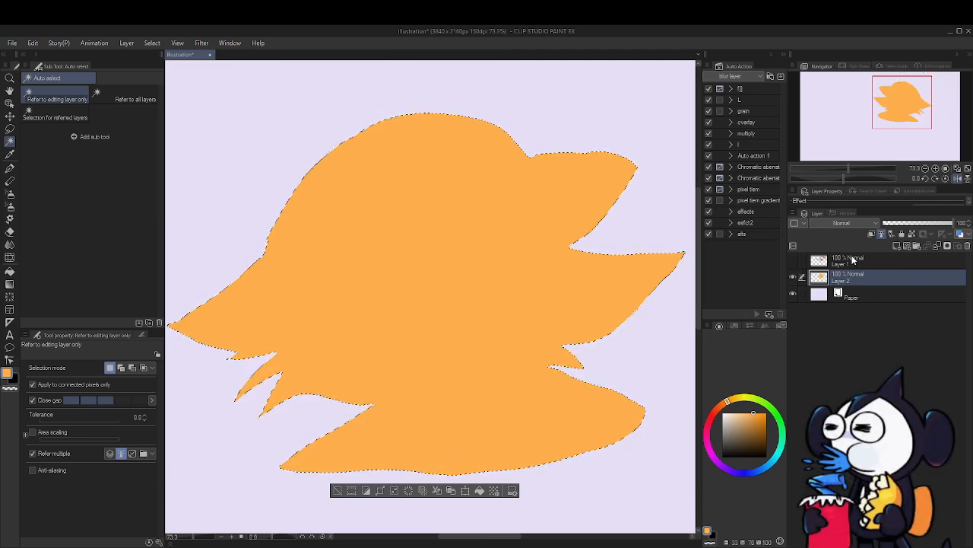
pyautogui.click(793, 260)
# Lasso both irises out of the silhouette selection, following their lower curves and the eyelid edges
pyautogui.press('m')
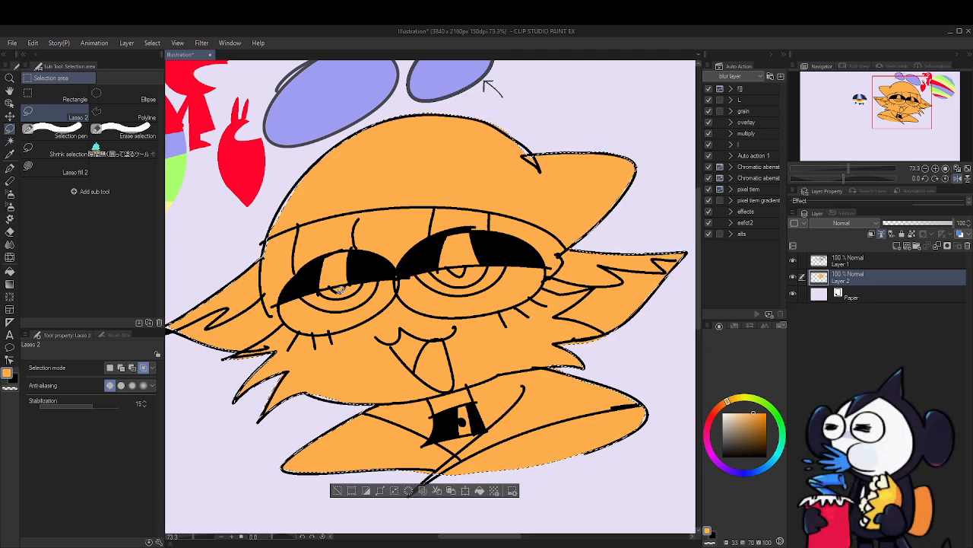
pyautogui.scroll(2, 354, 282)
pyautogui.moveTo(261, 297)
pyautogui.mouseDown()
pyautogui.moveTo(401, 269)
pyautogui.moveTo(394, 285)
pyautogui.moveTo(284, 318)
pyautogui.moveTo(256, 303)
pyautogui.mouseUp()
pyautogui.moveTo(472, 282); pyautogui.dragTo(346, 289)
pyautogui.moveTo(337, 272)
pyautogui.mouseDown()
pyautogui.moveTo(506, 246)
pyautogui.moveTo(339, 272)
pyautogui.mouseUp()
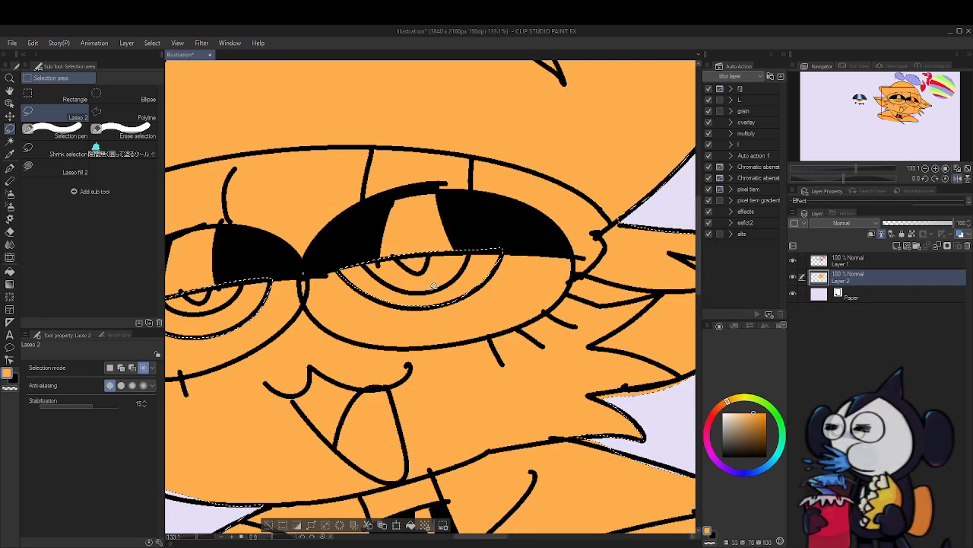
pyautogui.moveTo(435, 295); pyautogui.dragTo(354, 289)
pyautogui.scroll(-3, 508, 306)
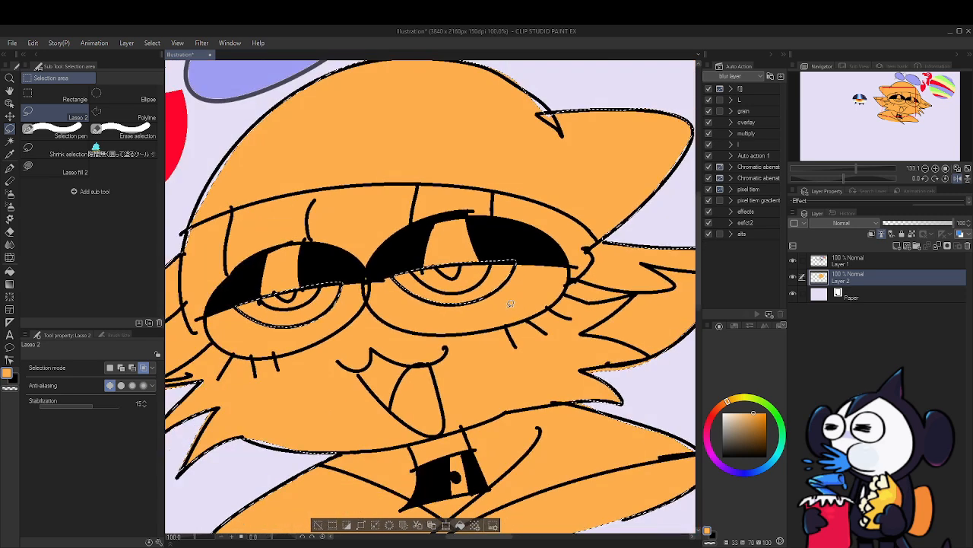
# Choose a medium purple and fill the selected silhouette around the orange irises
pyautogui.moveTo(522, 300); pyautogui.dragTo(553, 301)
pyautogui.click(729, 469)
pyautogui.click(750, 429)
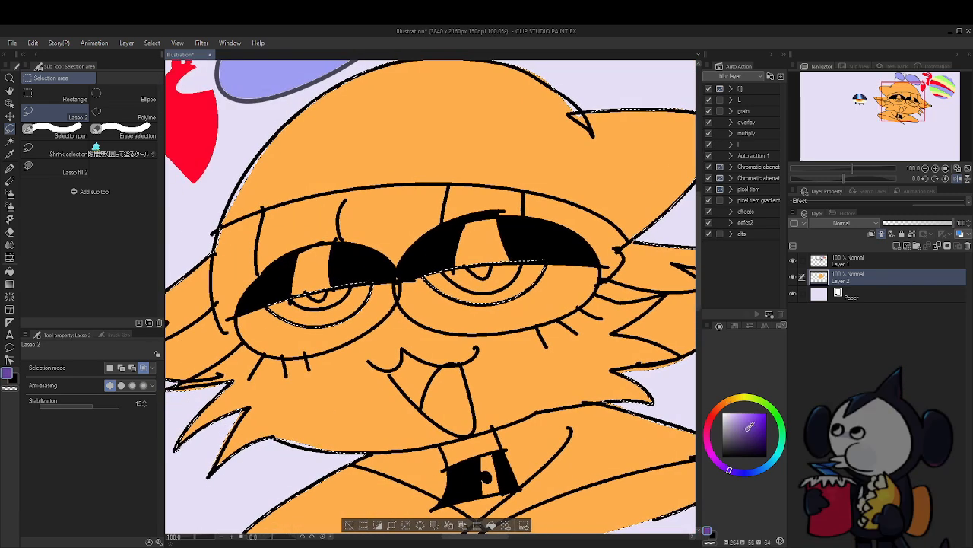
pyautogui.moveTo(477, 290); pyautogui.dragTo(553, 310)
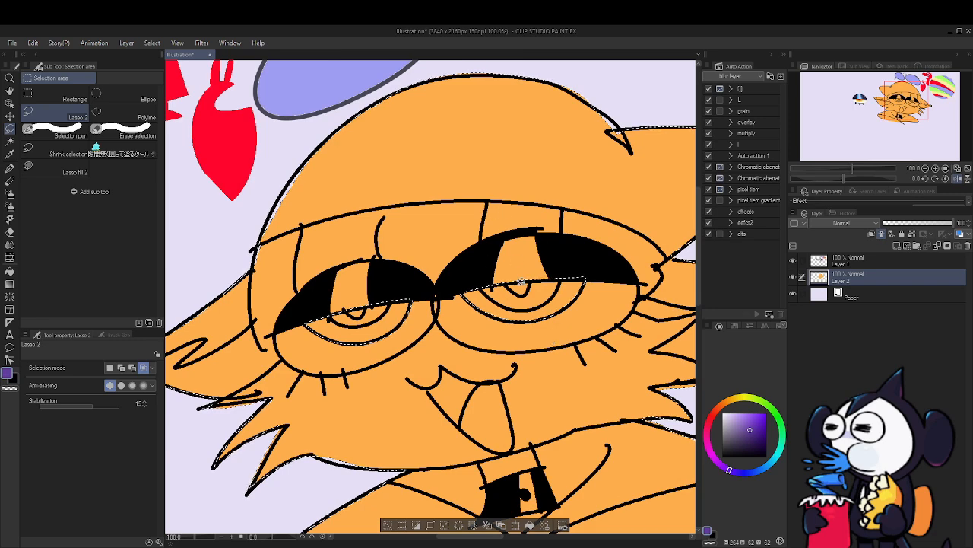
pyautogui.hotkey('alt', 'Delete')
# Lasso the middle stripes of both eyelids out of the selection, and fill the remaining silhouette with pale lavender
pyautogui.moveTo(545, 235)
pyautogui.mouseDown()
pyautogui.moveTo(514, 289)
pyautogui.moveTo(494, 238)
pyautogui.mouseUp()
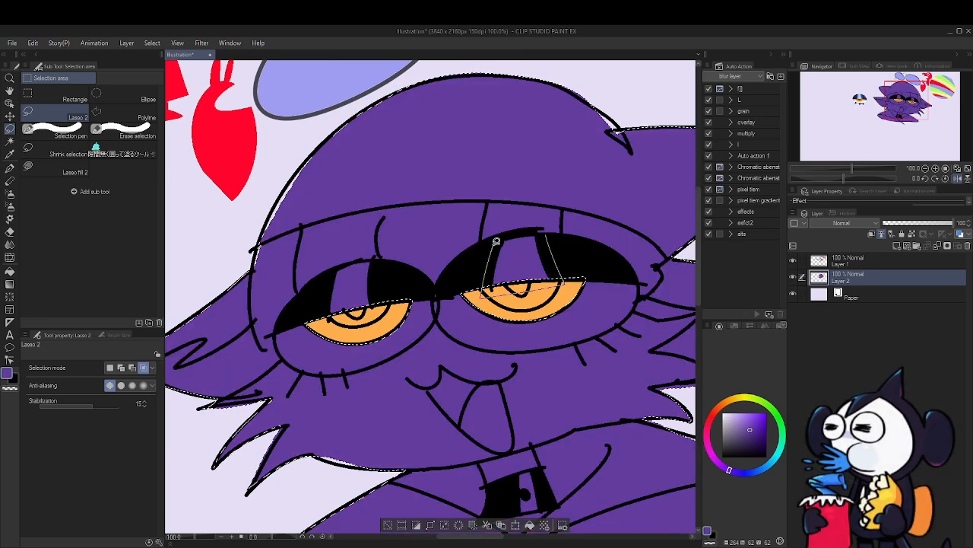
pyautogui.moveTo(384, 308)
pyautogui.mouseDown()
pyautogui.moveTo(338, 267)
pyautogui.moveTo(380, 258)
pyautogui.mouseUp()
pyautogui.moveTo(676, 350); pyautogui.dragTo(583, 342)
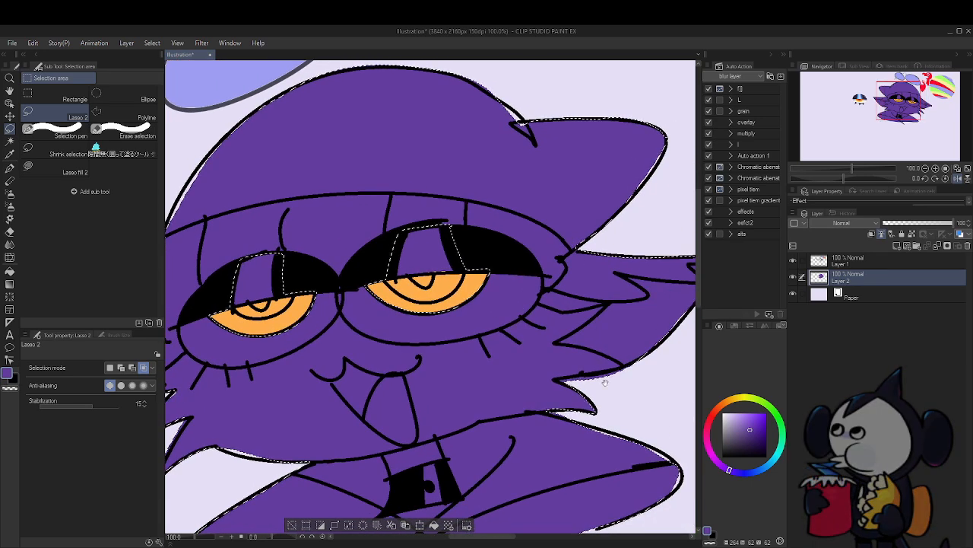
pyautogui.moveTo(596, 398); pyautogui.dragTo(739, 394)
pyautogui.click(728, 413)
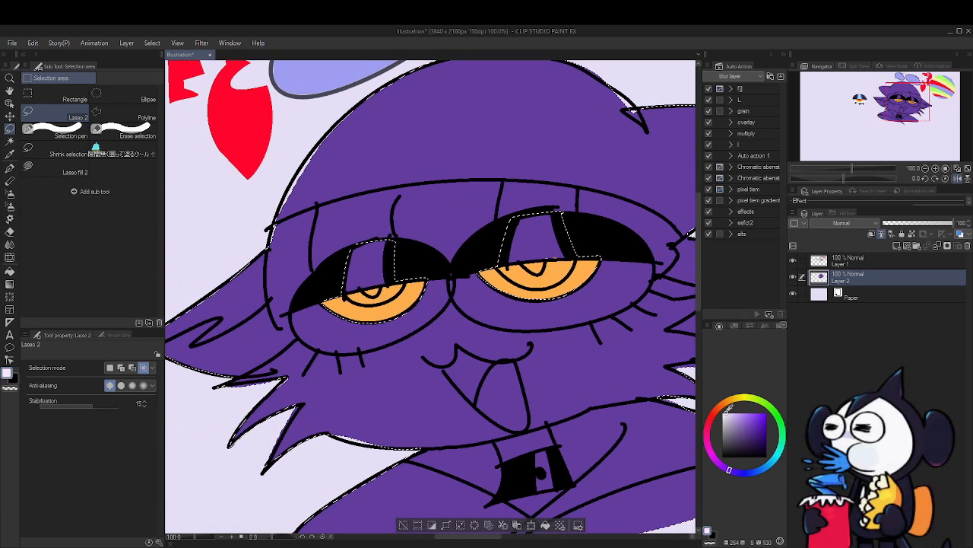
pyautogui.hotkey('alt', 'Delete')
# Lasso both eye whites out of the selection, and fill the remaining silhouette with bright pink
pyautogui.moveTo(654, 264)
pyautogui.mouseDown()
pyautogui.moveTo(650, 287)
pyautogui.moveTo(615, 312)
pyautogui.moveTo(553, 325)
pyautogui.moveTo(464, 307)
pyautogui.moveTo(456, 268)
pyautogui.mouseUp()
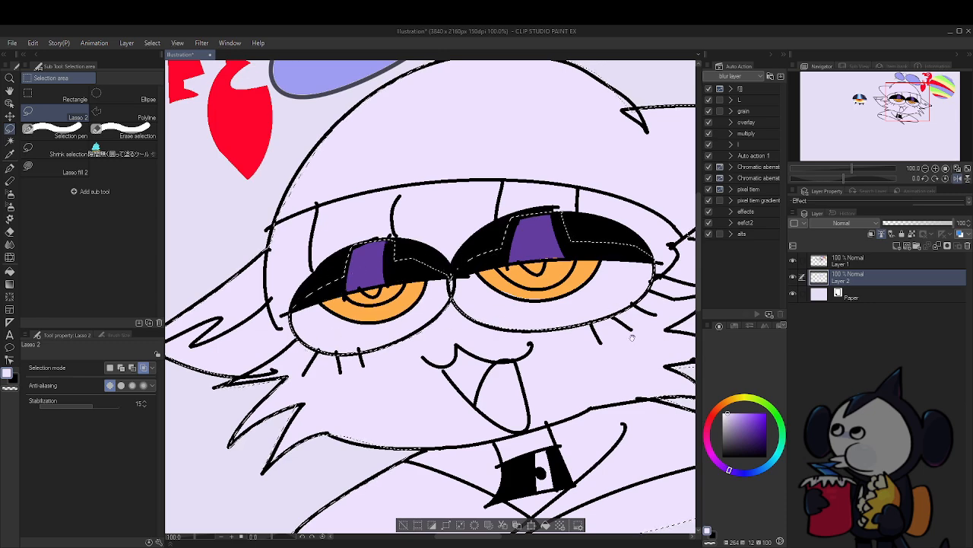
pyautogui.moveTo(632, 331); pyautogui.dragTo(595, 293)
pyautogui.click(708, 428)
pyautogui.click(755, 411)
pyautogui.hotkey('alt', 'Delete')
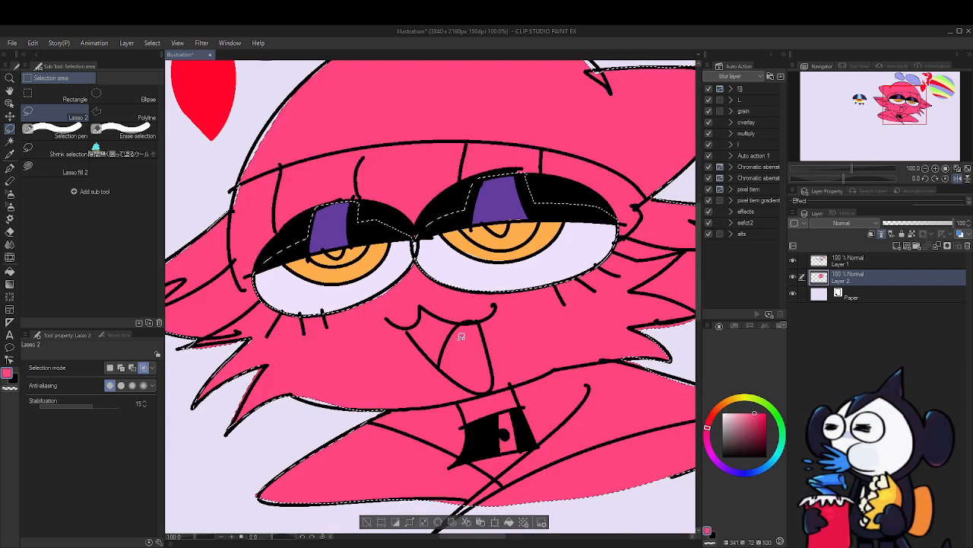
# Lasso the tongue out of the selection, and fill the remaining silhouette with dark maroon
pyautogui.moveTo(482, 322)
pyautogui.mouseDown()
pyautogui.moveTo(493, 379)
pyautogui.moveTo(486, 390)
pyautogui.moveTo(452, 374)
pyautogui.mouseUp()
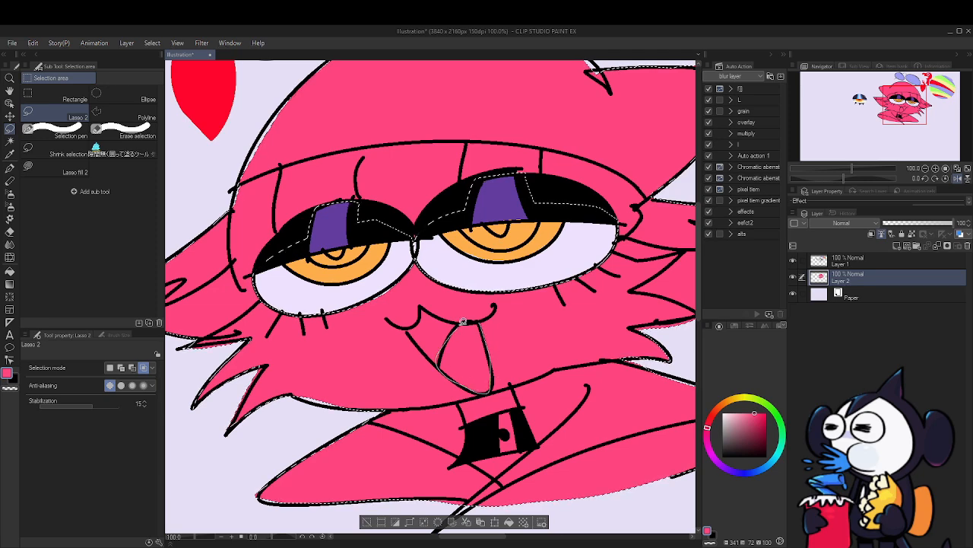
pyautogui.moveTo(463, 321); pyautogui.dragTo(479, 323)
pyautogui.moveTo(712, 454); pyautogui.dragTo(708, 447)
pyautogui.click(754, 436)
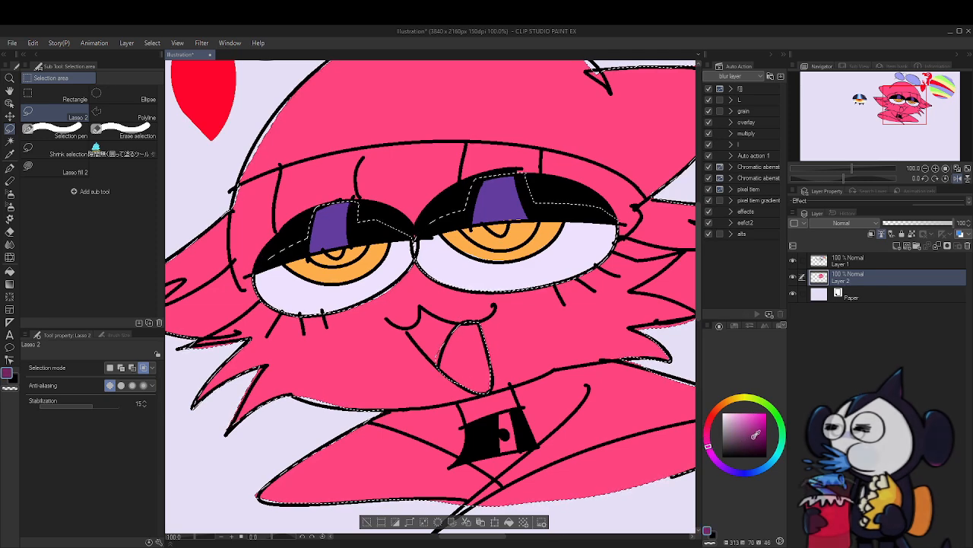
pyautogui.click(707, 429)
pyautogui.hotkey('alt', 'Delete')
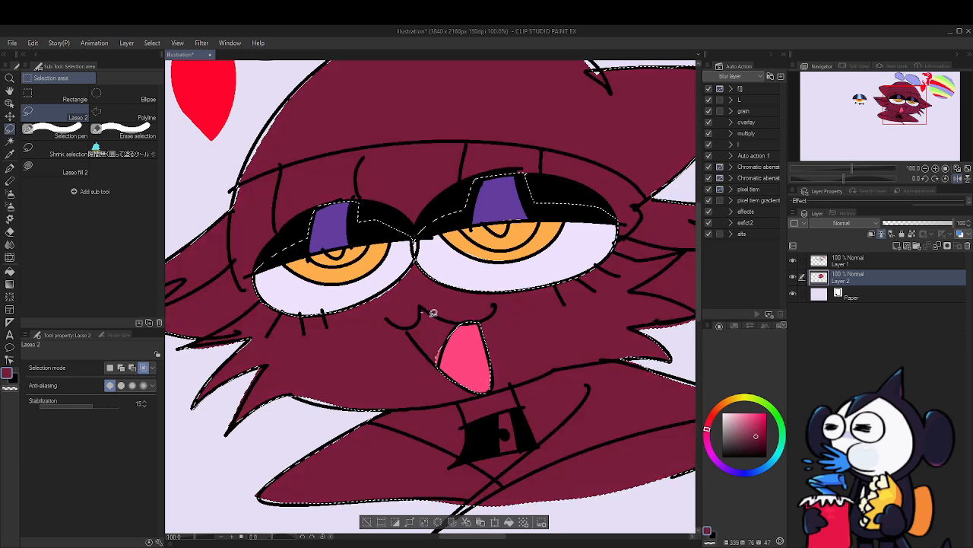
# Lasso the excess pink sliver beside the tongue back into the selection, and fill it with dark maroon
pyautogui.moveTo(470, 324); pyautogui.dragTo(458, 365)
pyautogui.scroll(4, 423, 345)
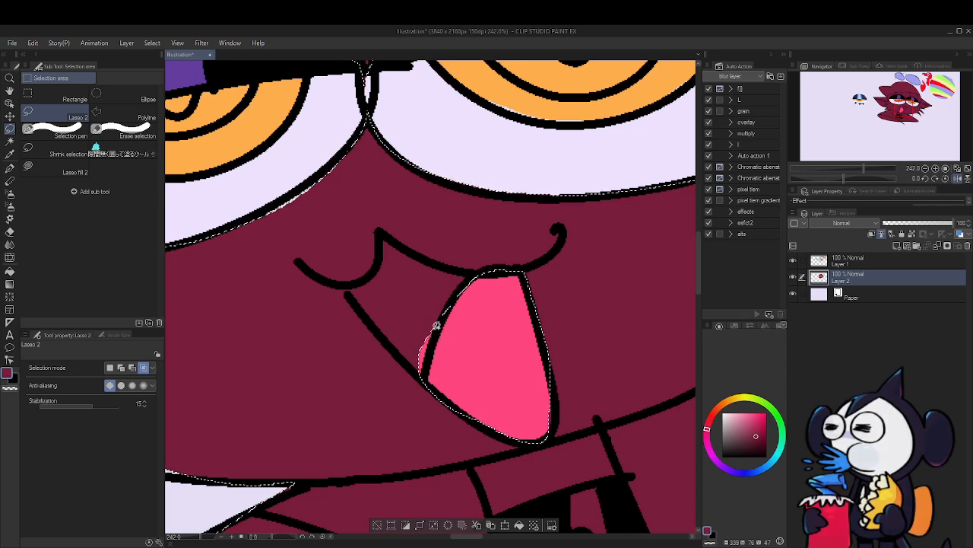
pyautogui.moveTo(419, 375)
pyautogui.mouseDown()
pyautogui.moveTo(423, 330)
pyautogui.moveTo(438, 313)
pyautogui.mouseUp()
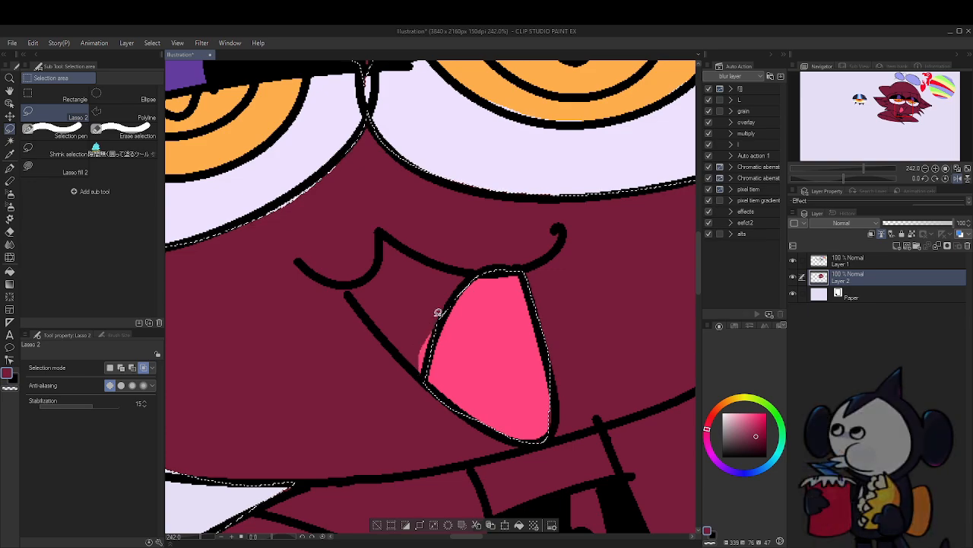
pyautogui.scroll(-8, 439, 314)
pyautogui.scroll(3, 515, 273)
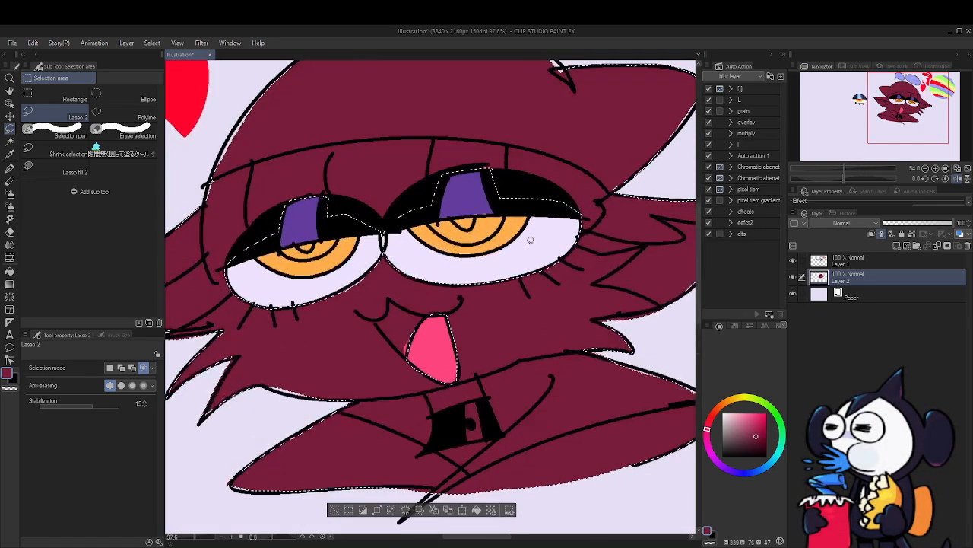
pyautogui.scroll(-2, 481, 260)
pyautogui.scroll(3, 489, 308)
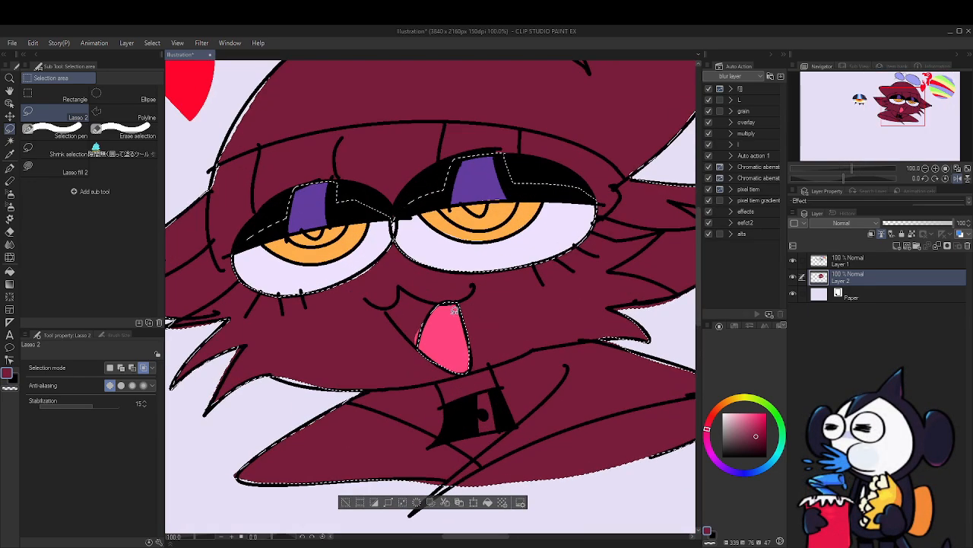
# Lasso the dark maroon mouth interior out of the selection, and fill the remaining silhouette with off-white
pyautogui.scroll(3, 608, 366)
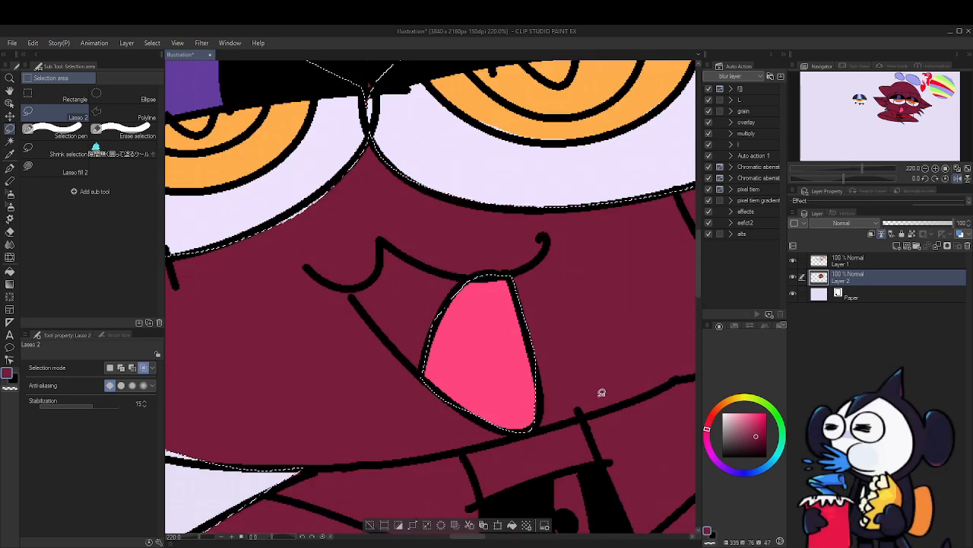
pyautogui.moveTo(476, 280); pyautogui.dragTo(418, 259)
pyautogui.moveTo(363, 283); pyautogui.dragTo(399, 356)
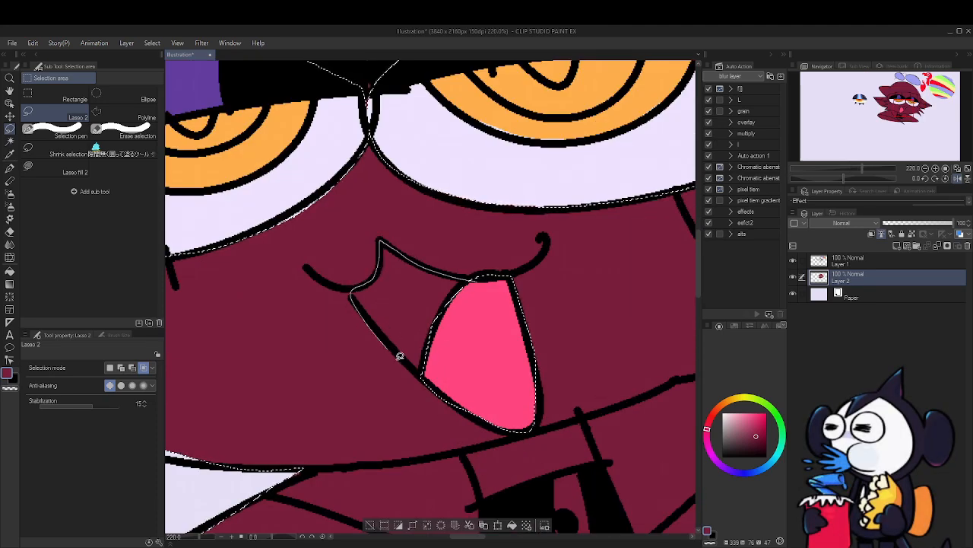
pyautogui.moveTo(508, 337); pyautogui.dragTo(498, 293)
pyautogui.scroll(-6, 571, 307)
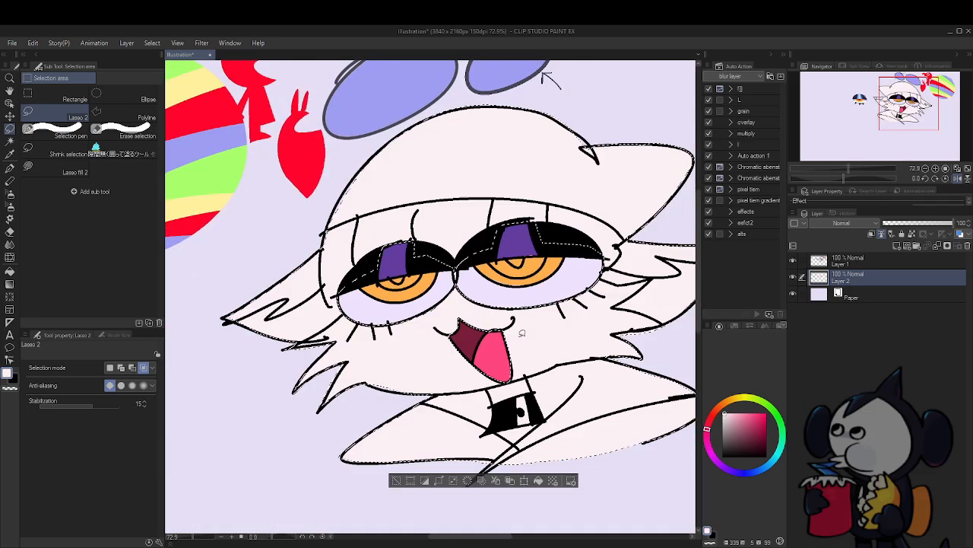
# Lasso the triangular muzzle patch and the collar area out of the selection, and fill the remaining silhouette with orange
pyautogui.scroll(4, 532, 330)
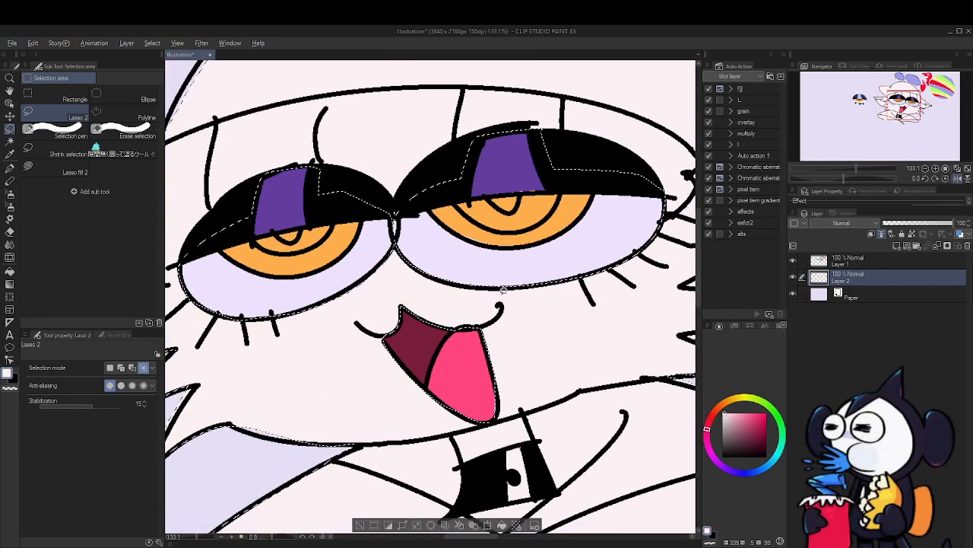
pyautogui.moveTo(581, 384); pyautogui.dragTo(500, 419)
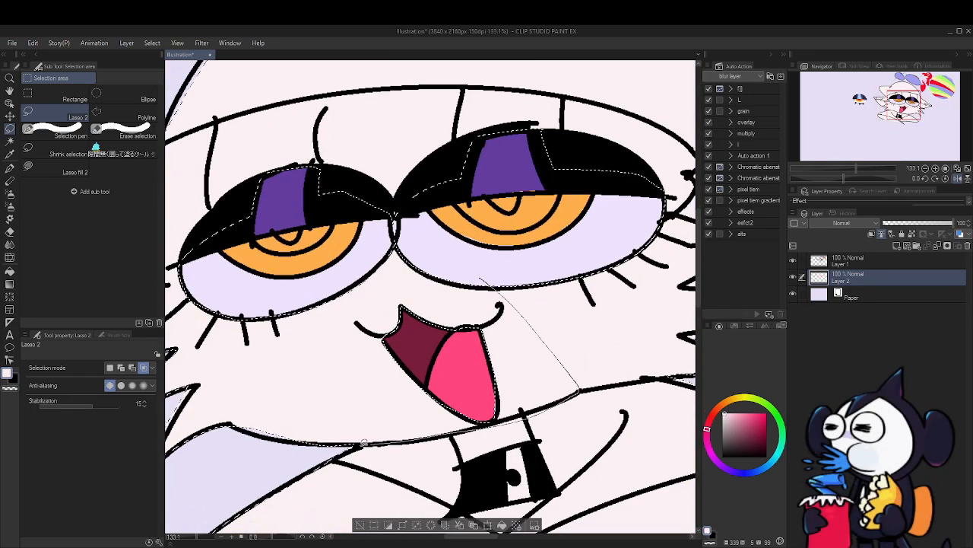
pyautogui.moveTo(364, 442)
pyautogui.mouseDown()
pyautogui.moveTo(308, 440)
pyautogui.moveTo(354, 294)
pyautogui.mouseUp()
pyautogui.moveTo(533, 428)
pyautogui.mouseDown()
pyautogui.moveTo(557, 489)
pyautogui.moveTo(525, 510)
pyautogui.moveTo(483, 505)
pyautogui.moveTo(455, 432)
pyautogui.mouseUp()
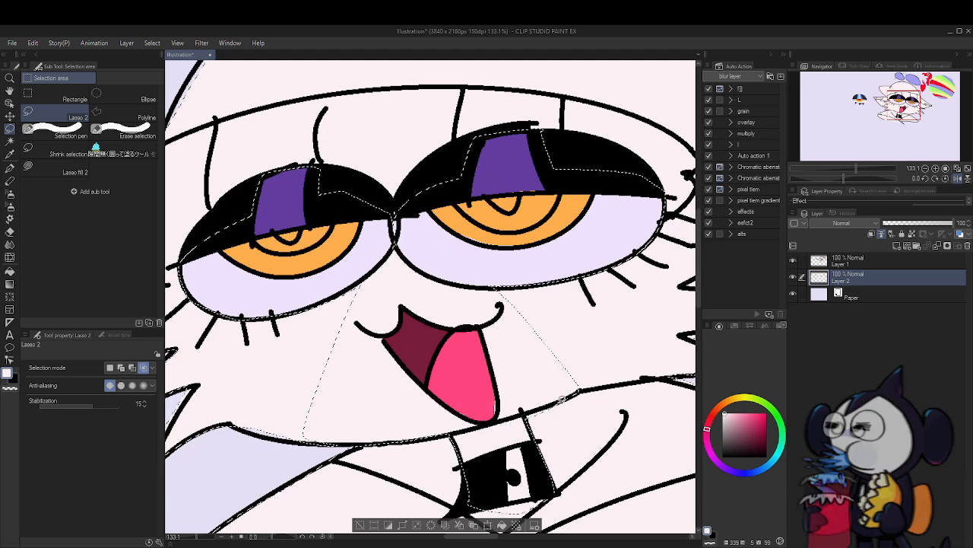
pyautogui.moveTo(562, 399); pyautogui.dragTo(536, 318)
pyautogui.scroll(-3, 570, 396)
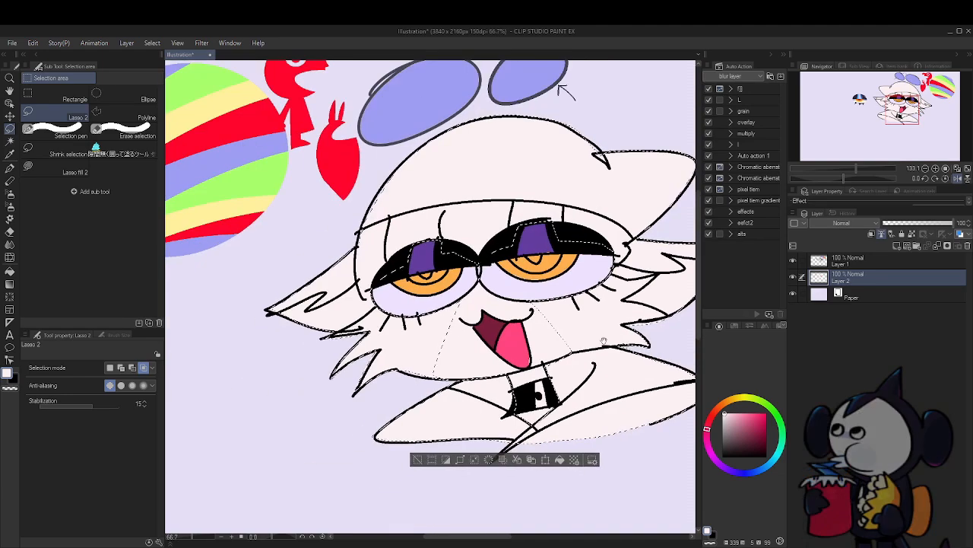
pyautogui.scroll(2, 571, 396)
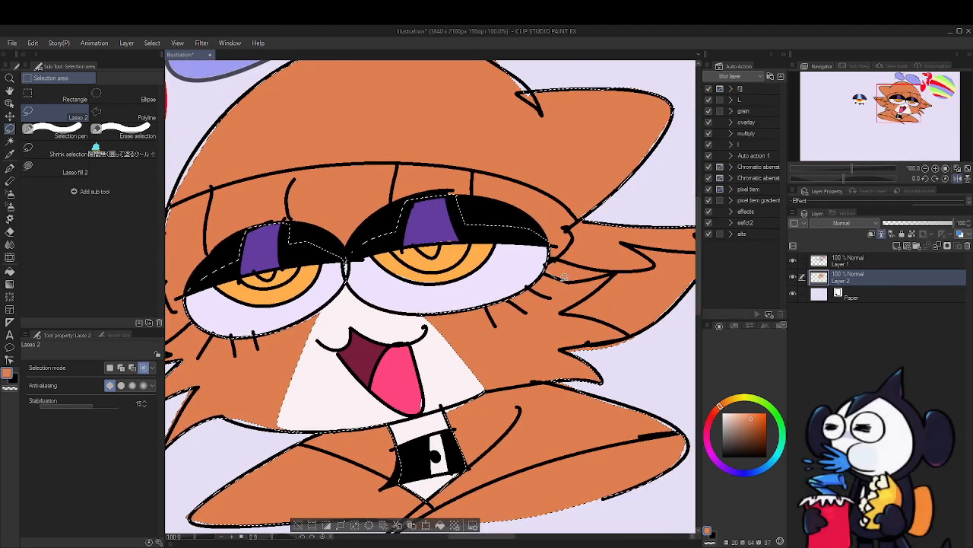
# Lasso the cheek fur on the right side out of the selection, and fill the remaining silhouette with navy blue
pyautogui.moveTo(544, 273); pyautogui.dragTo(617, 268)
pyautogui.moveTo(620, 323)
pyautogui.mouseDown()
pyautogui.moveTo(632, 342)
pyautogui.moveTo(572, 389)
pyautogui.moveTo(468, 346)
pyautogui.mouseUp()
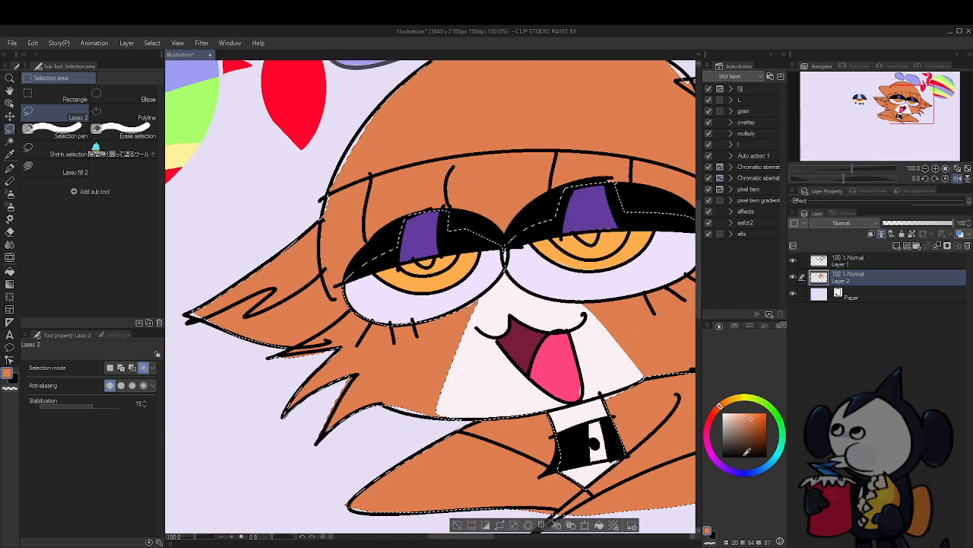
pyautogui.hotkey('alt', 'BackSpace')
# Lasso the left cheek and the left ear's outer fur out of the selection, and refill the rest with the right cheek's orange
pyautogui.moveTo(484, 293)
pyautogui.mouseDown()
pyautogui.moveTo(469, 409)
pyautogui.moveTo(426, 426)
pyautogui.moveTo(337, 446)
pyautogui.moveTo(268, 359)
pyautogui.moveTo(357, 308)
pyautogui.moveTo(485, 286)
pyautogui.mouseUp()
pyautogui.moveTo(304, 282); pyautogui.dragTo(432, 330)
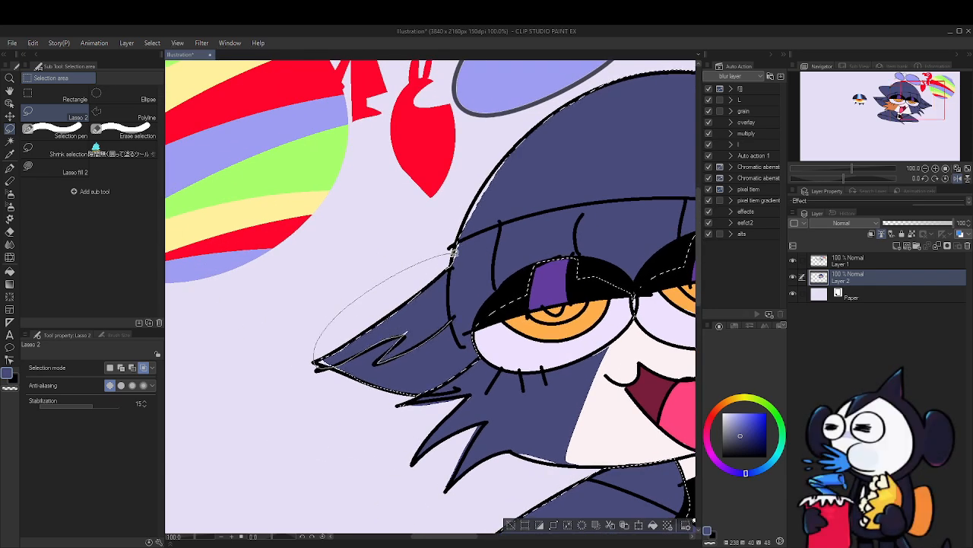
pyautogui.moveTo(578, 312)
pyautogui.mouseDown()
pyautogui.moveTo(303, 339)
pyautogui.moveTo(275, 357)
pyautogui.mouseUp()
pyautogui.moveTo(615, 319); pyautogui.dragTo(489, 281)
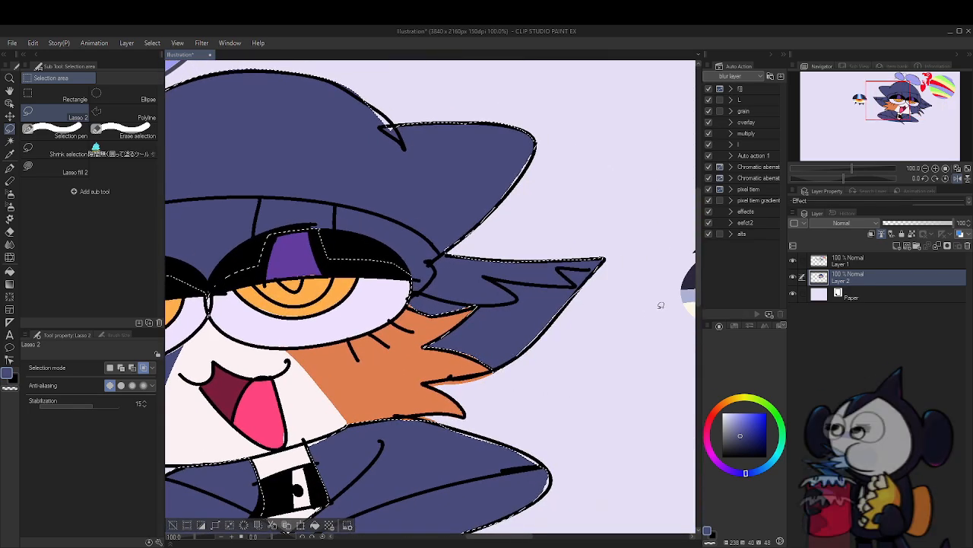
pyautogui.moveTo(546, 361); pyautogui.dragTo(620, 344)
pyautogui.scroll(-2, 621, 344)
pyautogui.moveTo(667, 298); pyautogui.dragTo(641, 309)
pyautogui.press('i')
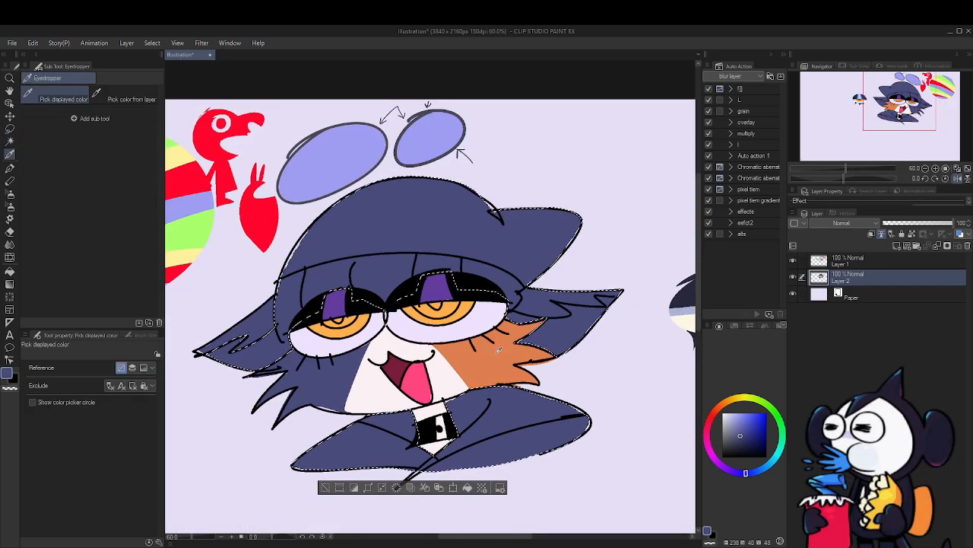
pyautogui.click(517, 351)
pyautogui.hotkey('alt', 'Delete')
# Lasso the outer fur along the top of the right ear out of the selection
pyautogui.scroll(4, 583, 316)
pyautogui.press('m')
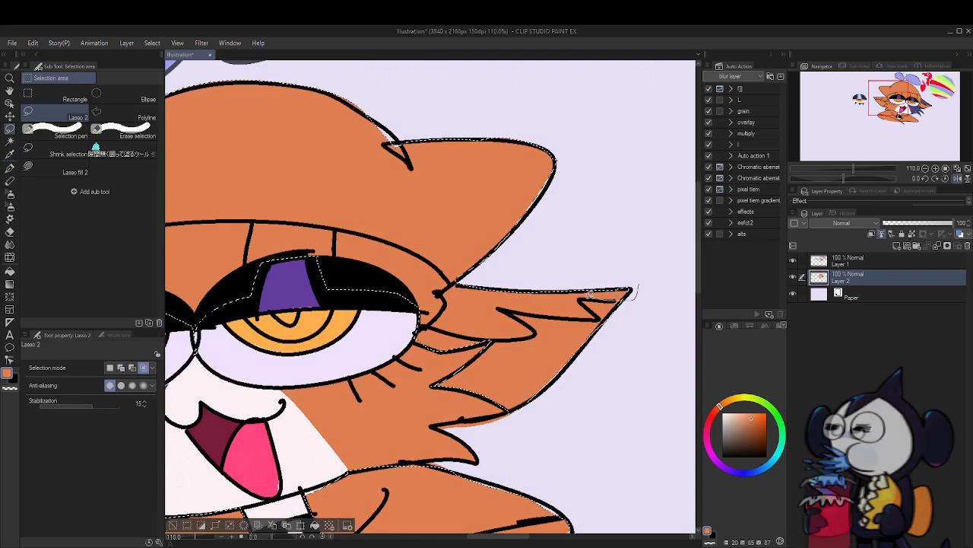
pyautogui.moveTo(602, 316)
pyautogui.mouseDown()
pyautogui.moveTo(529, 307)
pyautogui.moveTo(449, 332)
pyautogui.mouseUp()
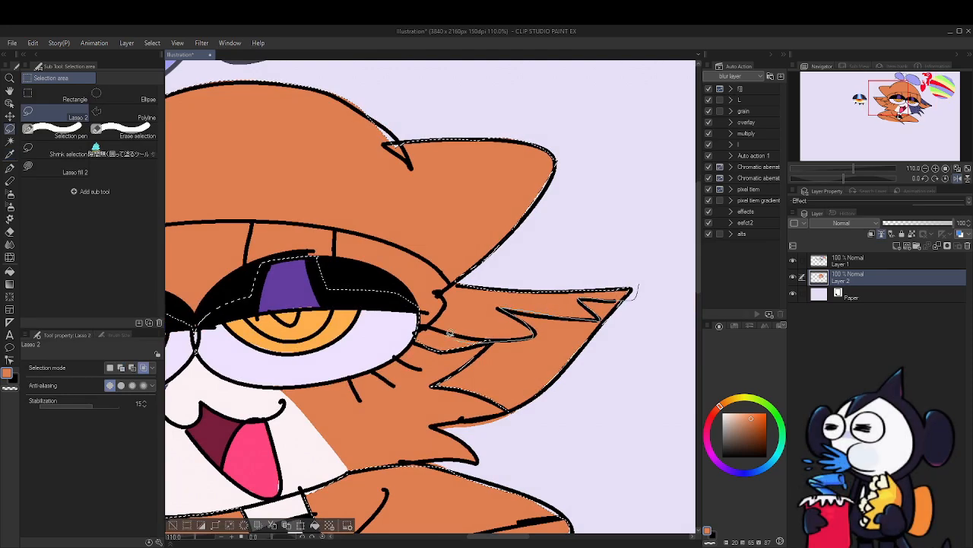
pyautogui.scroll(-5, 610, 249)
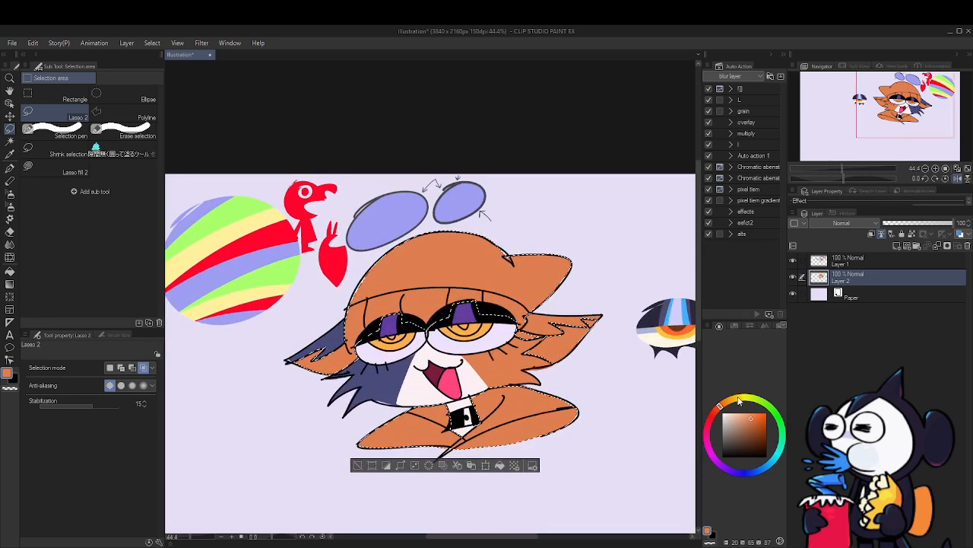
# Try salmon on the remaining selected silhouette, and replace it with a light pink fill
pyautogui.click(738, 399)
pyautogui.click(727, 405)
pyautogui.click(740, 413)
pyautogui.click(714, 413)
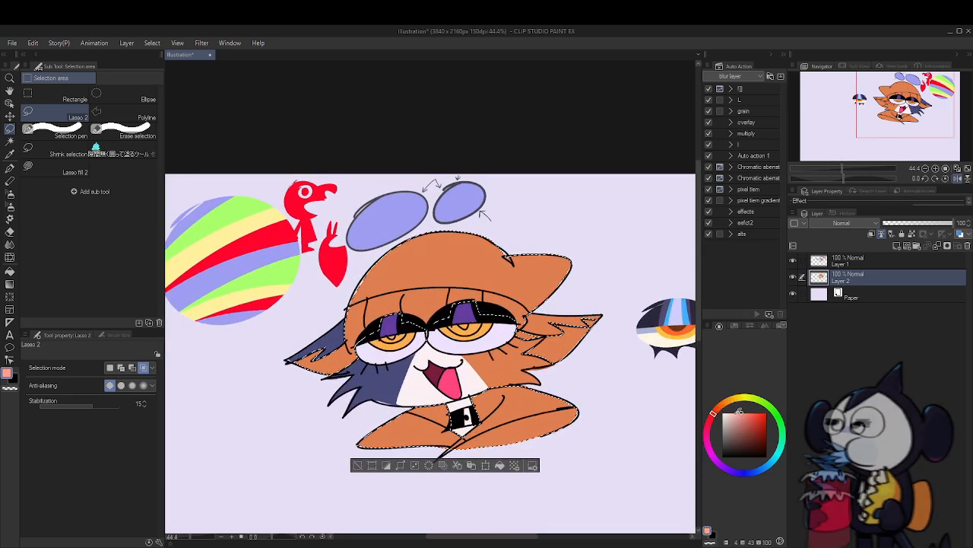
pyautogui.click(748, 414)
pyautogui.scroll(3, 602, 354)
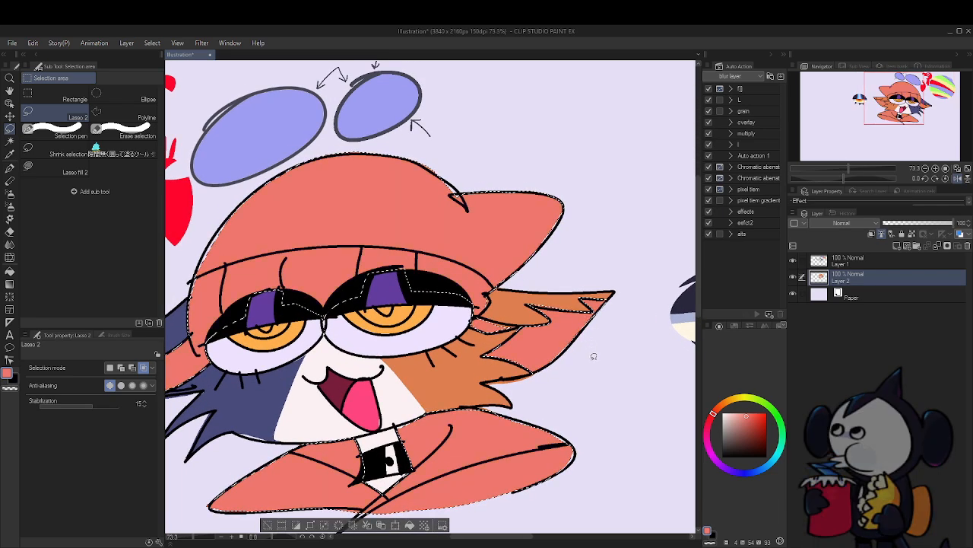
pyautogui.click(740, 415)
pyautogui.hotkey('alt', 'Delete')
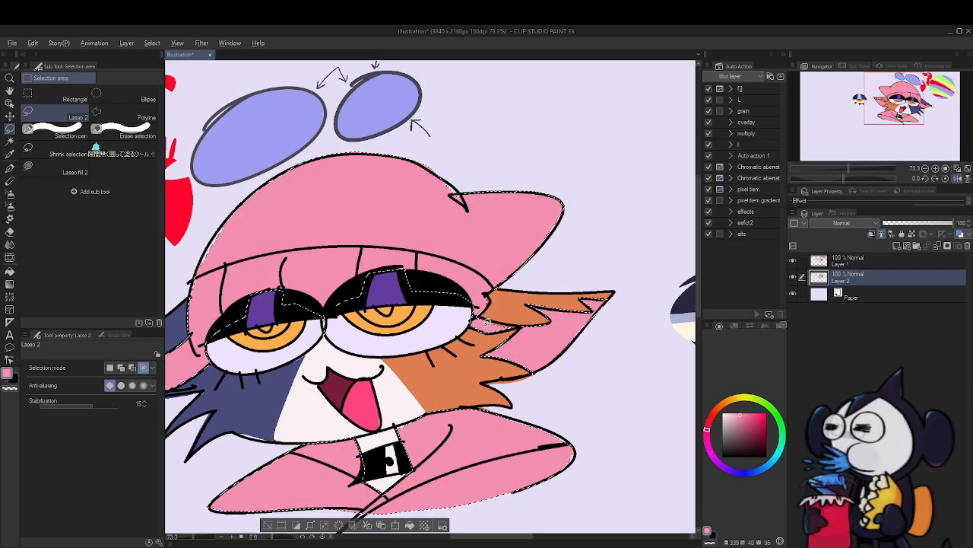
# Lasso the pink inner areas of both ears out of the selection, and fill the remaining silhouette with dark purplish grey
pyautogui.moveTo(599, 289)
pyautogui.mouseDown()
pyautogui.moveTo(623, 332)
pyautogui.moveTo(522, 393)
pyautogui.mouseUp()
pyautogui.moveTo(467, 321); pyautogui.dragTo(496, 302)
pyautogui.moveTo(320, 327); pyautogui.dragTo(530, 285)
pyautogui.moveTo(397, 281)
pyautogui.mouseDown()
pyautogui.moveTo(430, 351)
pyautogui.moveTo(385, 280)
pyautogui.mouseUp()
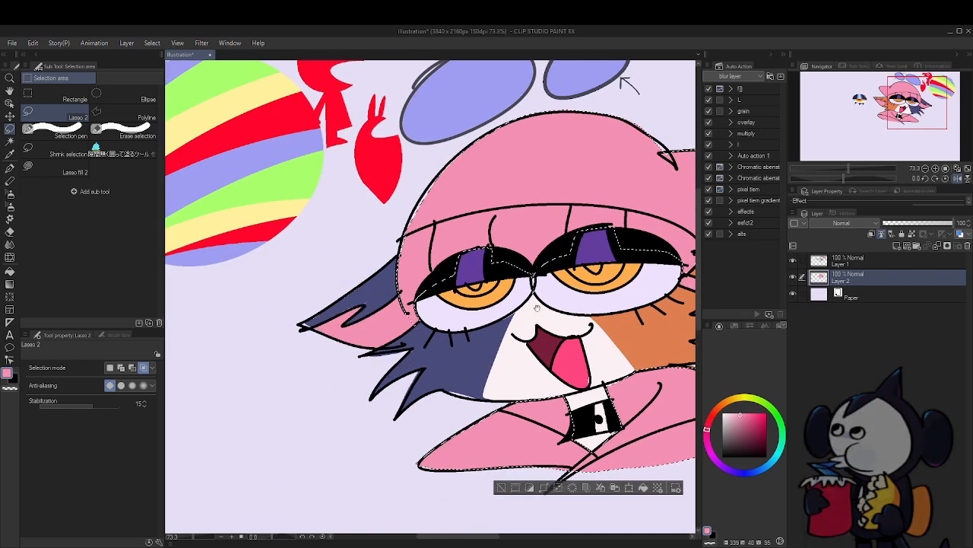
pyautogui.moveTo(537, 311); pyautogui.dragTo(354, 405)
pyautogui.click(737, 472)
pyautogui.click(733, 443)
pyautogui.hotkey('alt', 'Delete')
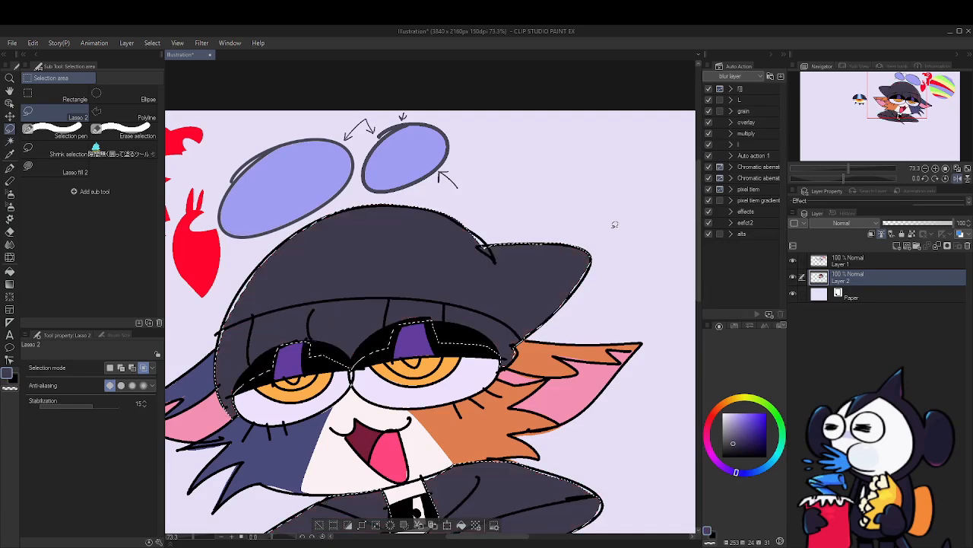
# Lasso the hat out of the selection, and clear the whole selection
pyautogui.moveTo(615, 224)
pyautogui.mouseDown()
pyautogui.moveTo(298, 374)
pyautogui.moveTo(196, 382)
pyautogui.moveTo(608, 220)
pyautogui.mouseUp()
pyautogui.moveTo(618, 343); pyautogui.dragTo(606, 224)
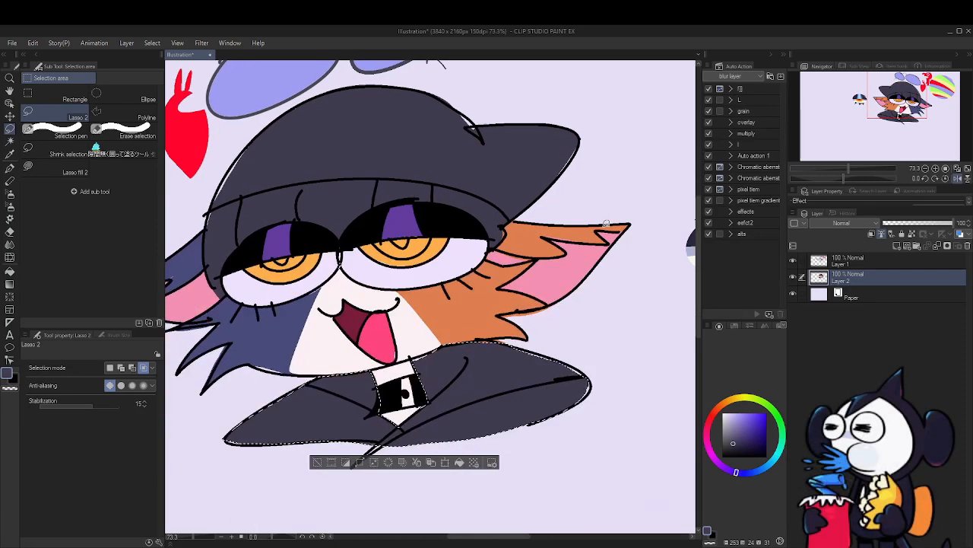
pyautogui.scroll(-3, 597, 338)
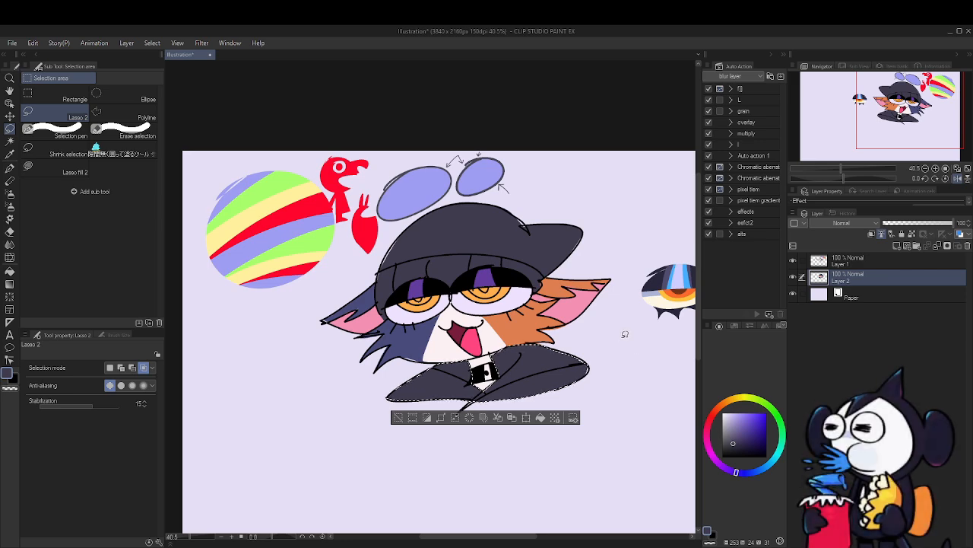
pyautogui.hotkey('ctrl', 'd')
# Lasso the unfilled gap at the tip of the right elbow, fill it with the dark grey, and deselect
pyautogui.moveTo(654, 342); pyautogui.dragTo(624, 346)
pyautogui.moveTo(558, 354); pyautogui.dragTo(558, 357)
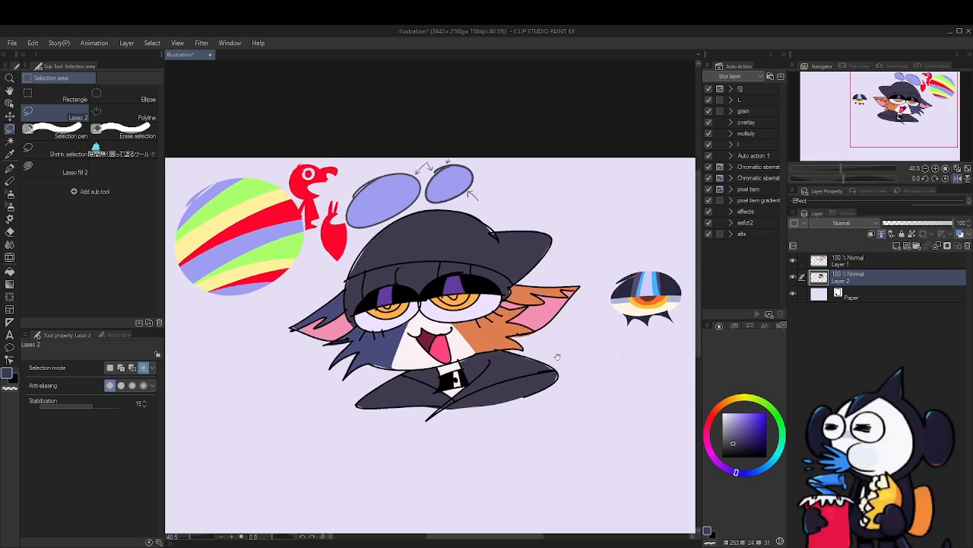
pyautogui.scroll(3, 557, 356)
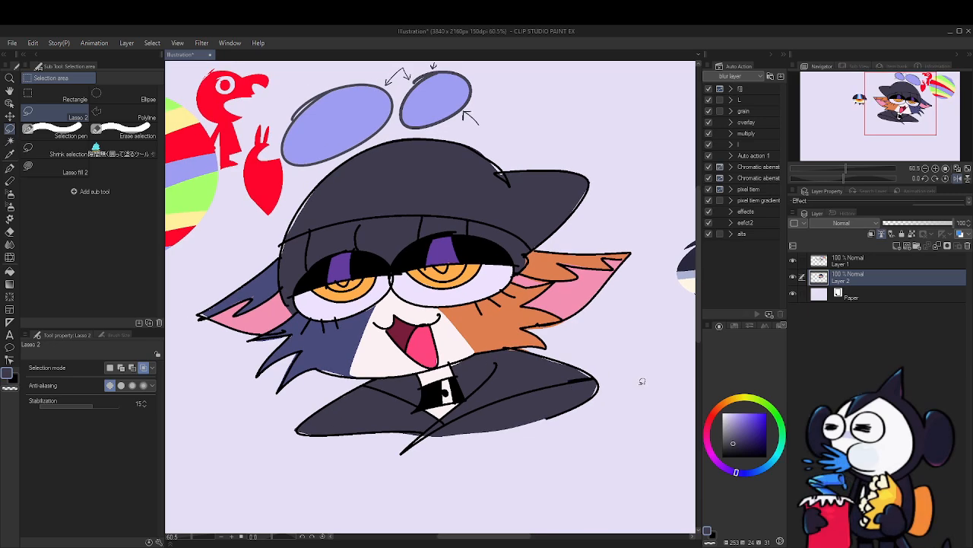
pyautogui.scroll(2, 601, 385)
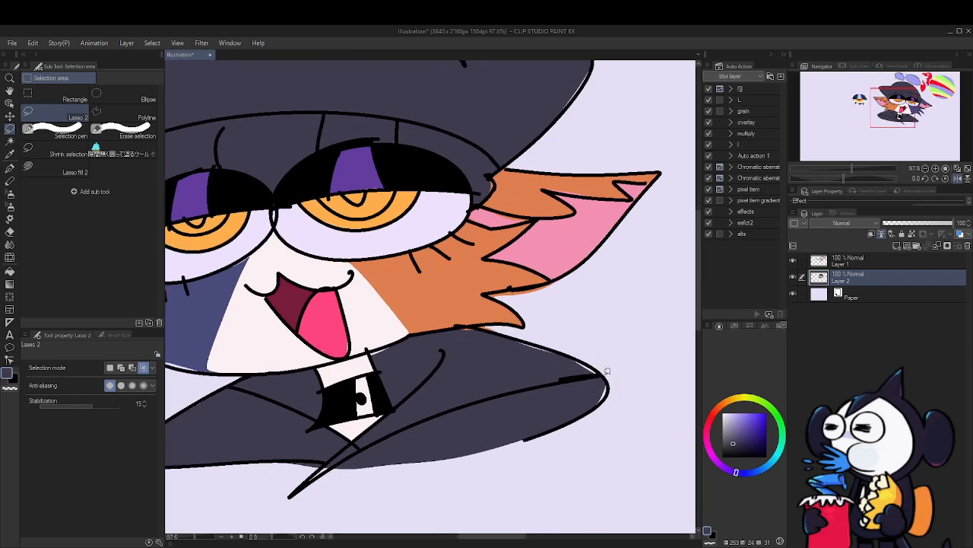
pyautogui.scroll(2, 606, 384)
pyautogui.moveTo(585, 422); pyautogui.dragTo(576, 416)
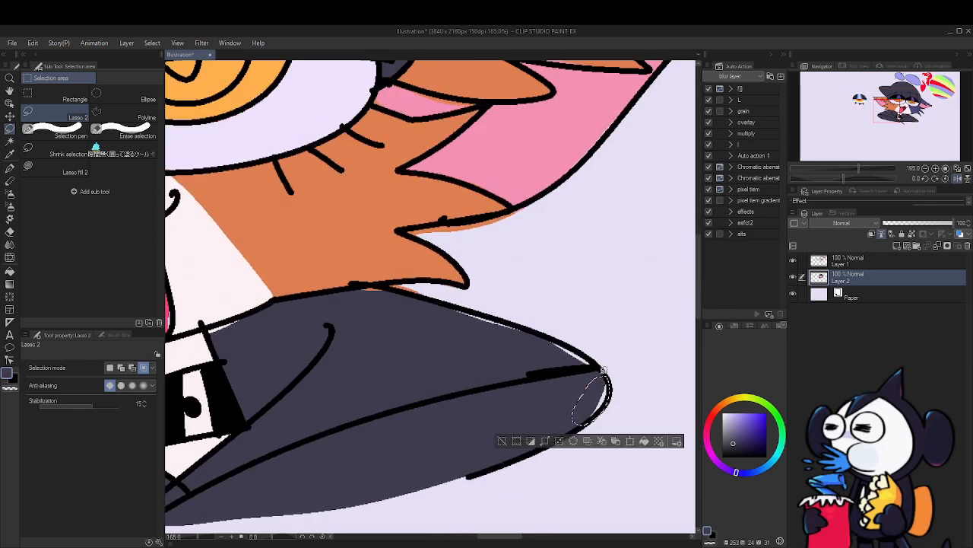
pyautogui.press('-')
pyautogui.press('-')
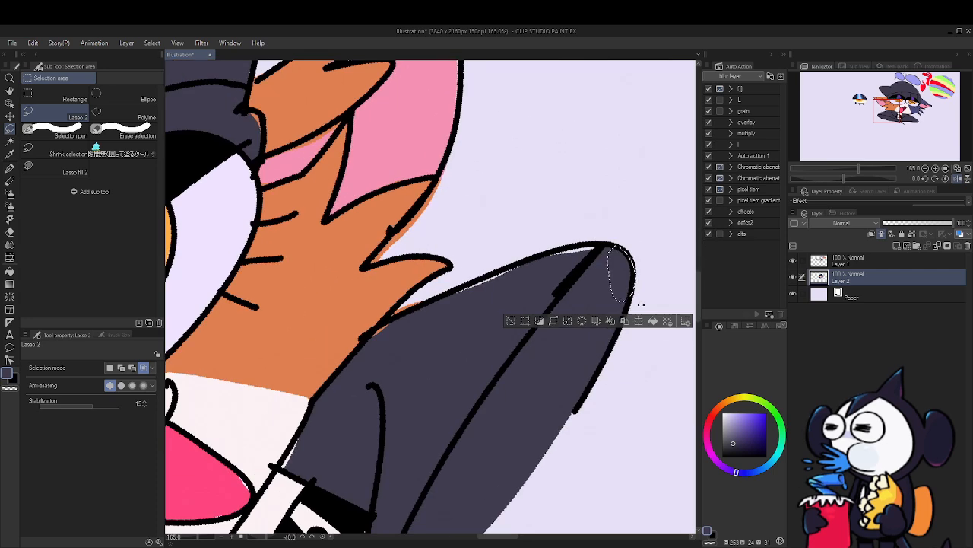
pyautogui.hotkey('ctrl', 'd')
# Lasso the unfilled slivers along the right arm's upper edge, fill them with dark grey, and deselect
pyautogui.moveTo(602, 246)
pyautogui.mouseDown()
pyautogui.moveTo(468, 299)
pyautogui.moveTo(481, 273)
pyautogui.moveTo(591, 245)
pyautogui.moveTo(566, 266)
pyautogui.mouseUp()
pyautogui.hotkey('alt', 'Delete')
pyautogui.hotkey('ctrl', 'd')
pyautogui.hotkey('alt', 'Delete')
pyautogui.hotkey('ctrl', 'd')
pyautogui.moveTo(413, 310); pyautogui.dragTo(599, 184)
pyautogui.hotkey('alt', 'Delete')
pyautogui.hotkey('ctrl', 'd')
# Lasso the pale gap along the lower edge of the left cheek, and fill it with the cheek's navy blue
pyautogui.scroll(-4, 418, 315)
pyautogui.scroll(3, 426, 327)
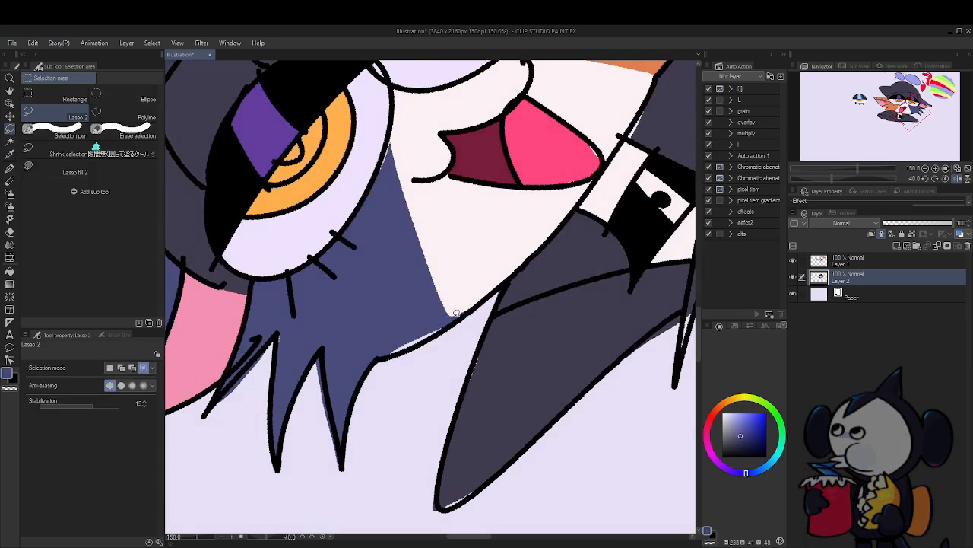
pyautogui.moveTo(456, 312)
pyautogui.mouseDown()
pyautogui.moveTo(397, 351)
pyautogui.moveTo(456, 315)
pyautogui.mouseUp()
pyautogui.hotkey('alt', 'Delete')
pyautogui.hotkey('ctrl', 'd')
# Lasso the gaps along the left arm's edge and beside the collar, and fill them with the jacket's dark grey
pyautogui.moveTo(487, 348); pyautogui.dragTo(498, 452)
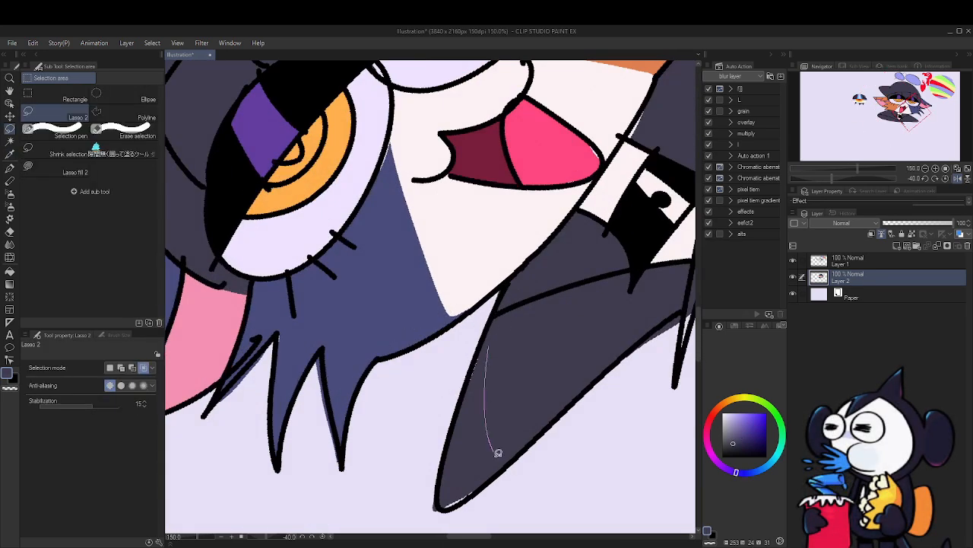
pyautogui.moveTo(459, 406); pyautogui.dragTo(486, 348)
pyautogui.hotkey('alt', 'Delete')
pyautogui.hotkey('ctrl', 'd')
pyautogui.moveTo(580, 280)
pyautogui.mouseDown()
pyautogui.moveTo(343, 515)
pyautogui.moveTo(351, 546)
pyautogui.mouseUp()
pyautogui.moveTo(425, 365)
pyautogui.mouseDown()
pyautogui.moveTo(403, 405)
pyautogui.moveTo(382, 406)
pyautogui.moveTo(356, 447)
pyautogui.mouseUp()
pyautogui.hotkey('alt', 'Delete')
pyautogui.hotkey('ctrl', 'd')
# Pick the tongue's bright pink, and fill the remaining gaps at the tongue's edge with it
pyautogui.keyDown('alt'); pyautogui.click(372, 423); pyautogui.keyUp('alt')
pyautogui.hotkey('alt', 'Delete')
pyautogui.hotkey('ctrl', 'd')
pyautogui.hotkey('alt', 'Delete')
pyautogui.hotkey('ctrl', 'd')
# Lasso the orange overspill outside the right cheek fur's outline and erase it, using transparent colour beneath the fur
pyautogui.keyDown('alt'); pyautogui.click(530, 244); pyautogui.keyUp('alt')
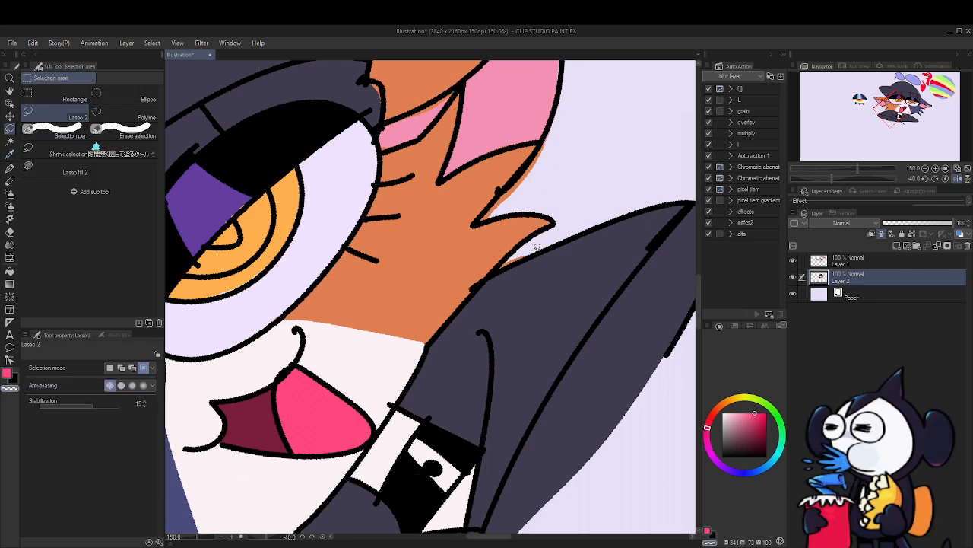
pyautogui.moveTo(535, 243); pyautogui.dragTo(526, 257)
pyautogui.moveTo(580, 124); pyautogui.dragTo(510, 243)
pyautogui.hotkey('alt', 'Delete')
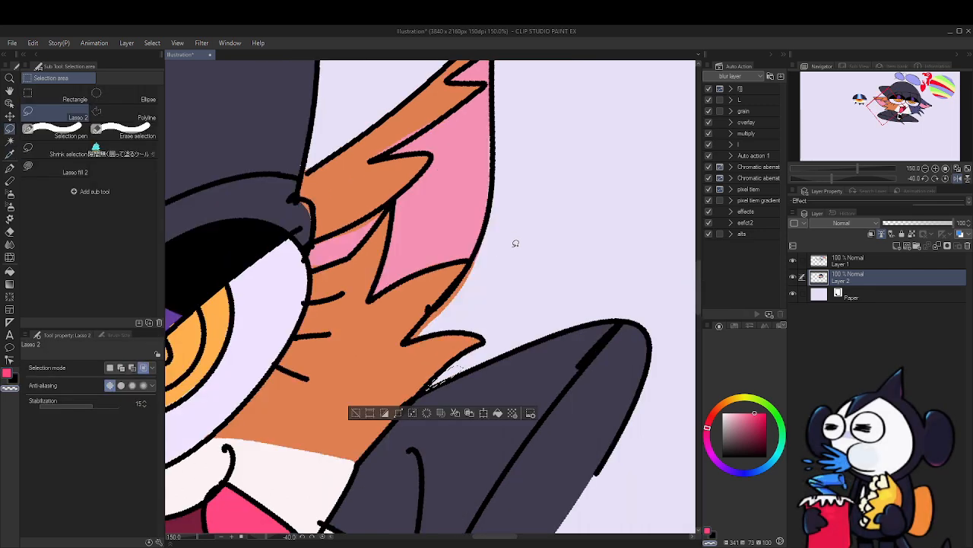
pyautogui.hotkey('ctrl', 'd')
pyautogui.moveTo(490, 219); pyautogui.dragTo(493, 214)
pyautogui.press('Delete')
pyautogui.hotkey('ctrl', 'd')
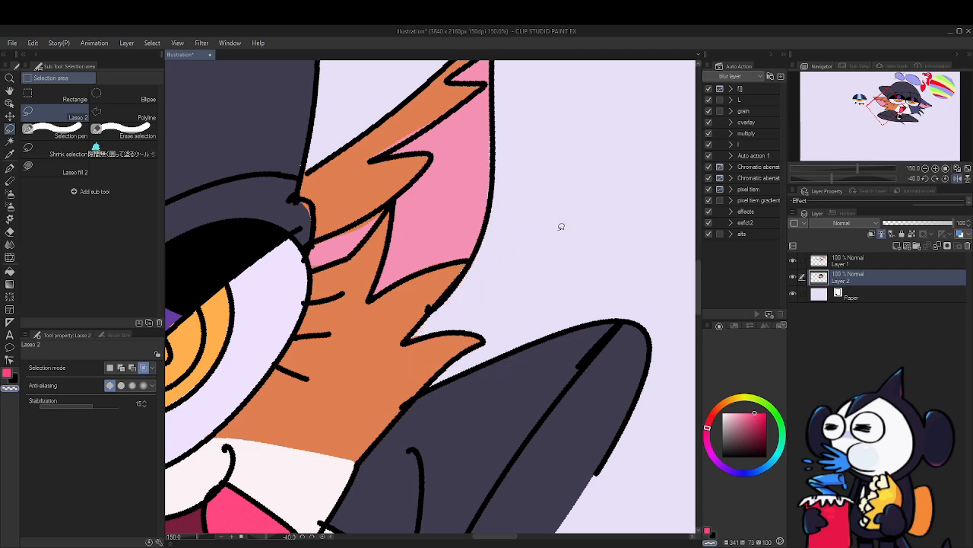
# Pick the hat's dark grey, and fill a lassoed gap at the brim's end beside the right ear
pyautogui.scroll(-5, 561, 226)
pyautogui.scroll(4, 517, 241)
pyautogui.keyDown('alt'); pyautogui.click(510, 286); pyautogui.keyUp('alt')
pyautogui.moveTo(510, 291); pyautogui.dragTo(515, 292)
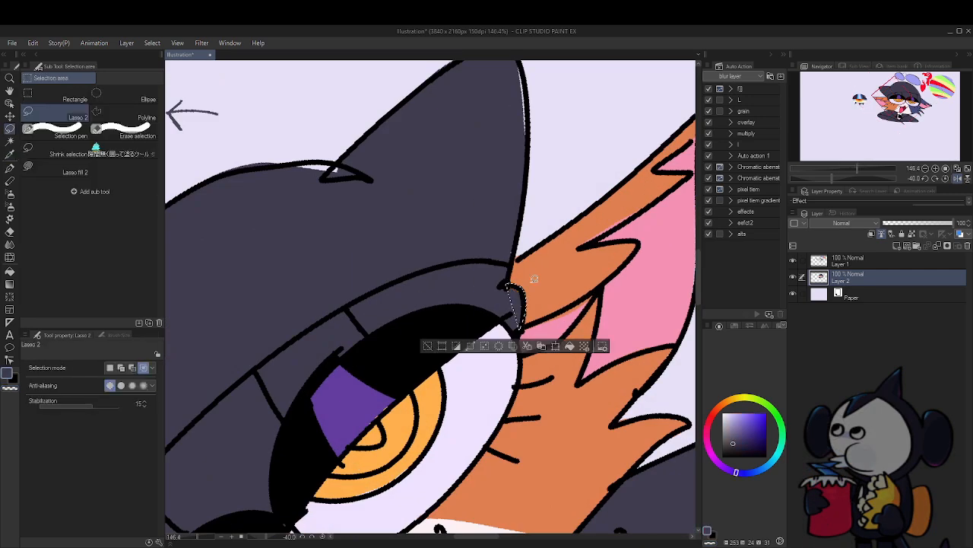
pyautogui.hotkey('alt', 'Delete')
pyautogui.hotkey('ctrl', 'd')
# Lasso the gaps at the hat's pointed tip and along the crown near the fold, and fill them with dark grey
pyautogui.moveTo(522, 114); pyautogui.dragTo(524, 191)
pyautogui.moveTo(521, 132)
pyautogui.mouseDown()
pyautogui.moveTo(520, 244)
pyautogui.moveTo(518, 135)
pyautogui.mouseUp()
pyautogui.hotkey('alt', 'Delete')
pyautogui.hotkey('ctrl', 'd')
pyautogui.moveTo(427, 240); pyautogui.dragTo(582, 188)
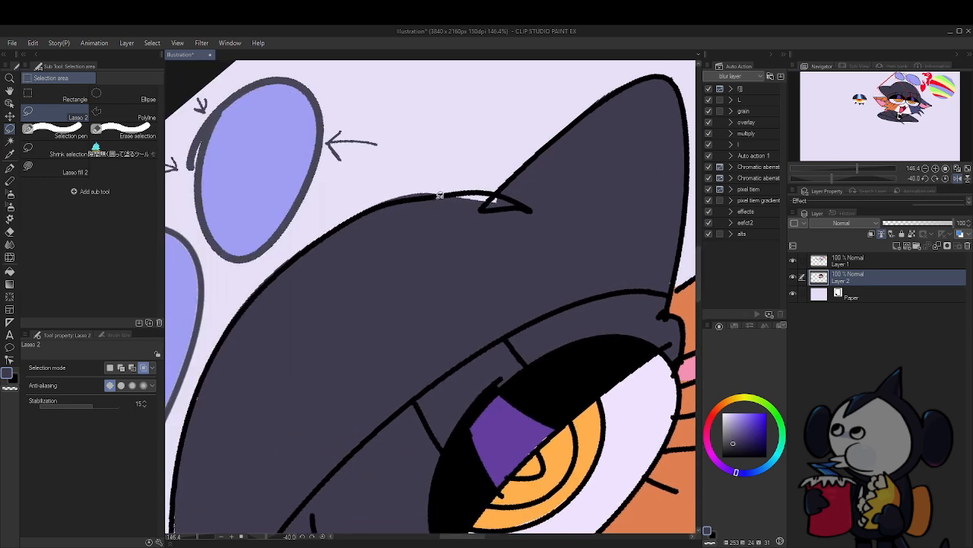
pyautogui.moveTo(437, 196); pyautogui.dragTo(435, 259)
pyautogui.hotkey('alt', 'Delete')
pyautogui.hotkey('ctrl', 'd')
# Lasso the slivers along the hat's left edge, fill them with dark grey, and deselect
pyautogui.moveTo(428, 306); pyautogui.dragTo(626, 149)
pyautogui.moveTo(391, 367)
pyautogui.mouseDown()
pyautogui.moveTo(378, 452)
pyautogui.moveTo(386, 298)
pyautogui.moveTo(376, 436)
pyautogui.moveTo(376, 333)
pyautogui.moveTo(370, 359)
pyautogui.mouseUp()
pyautogui.hotkey('alt', 'Delete')
pyautogui.hotkey('ctrl', 'd')
pyautogui.hotkey('alt', 'Delete')
pyautogui.hotkey('ctrl', 'd')
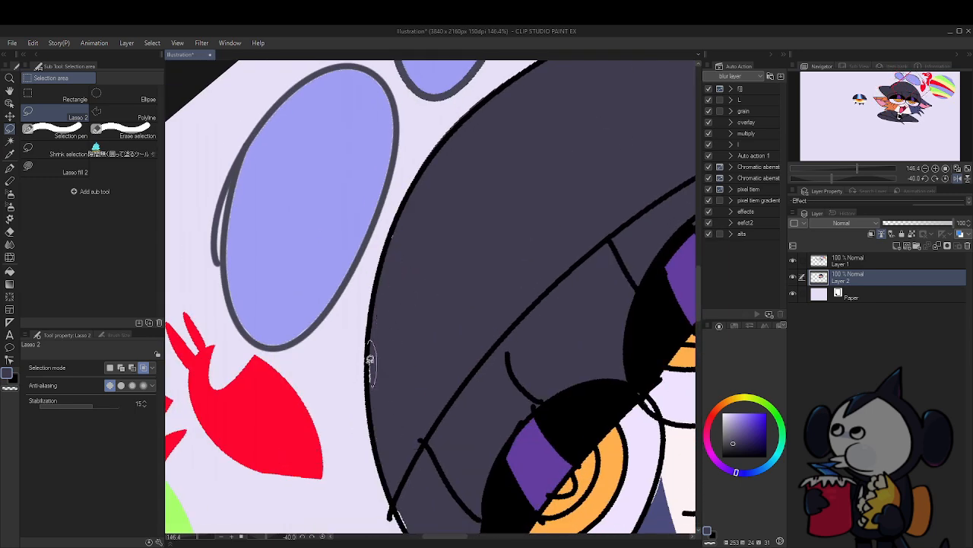
# Fill the remaining lassoed slivers along the hat's left edge, down to the brim near the left ear, with dark grey
pyautogui.hotkey('alt', 'Delete')
pyautogui.hotkey('ctrl', 'd')
pyautogui.moveTo(403, 219); pyautogui.dragTo(403, 222)
pyautogui.hotkey('alt', 'Delete')
pyautogui.hotkey('ctrl', 'd')
pyautogui.moveTo(441, 385); pyautogui.dragTo(409, 246)
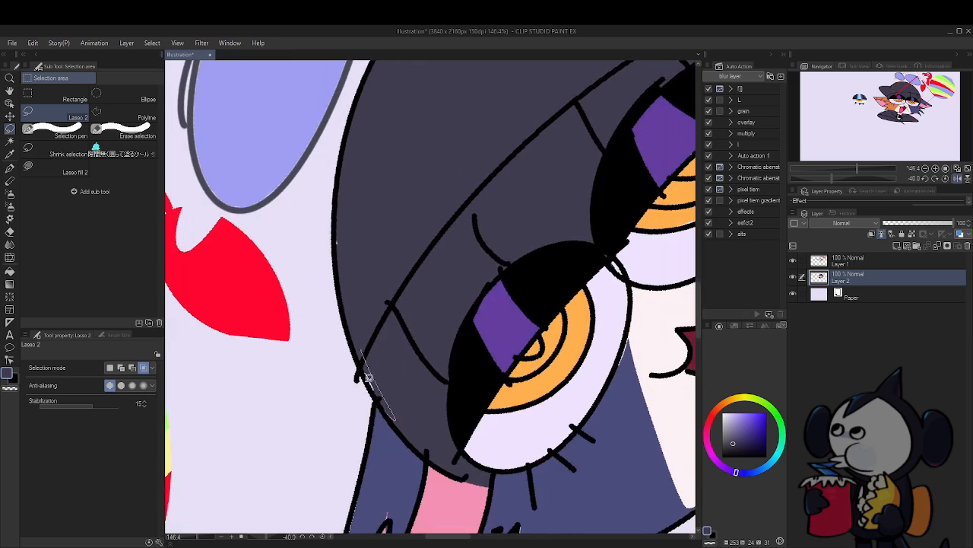
pyautogui.moveTo(369, 377); pyautogui.dragTo(362, 354)
pyautogui.hotkey('alt', 'Delete')
pyautogui.hotkey('ctrl', 'd')
# Pick the left cheek fur's dark blue, fill a small lassoed gap with it, and deselect
pyautogui.scroll(-20, 415, 321)
pyautogui.press('^')
pyautogui.press('^')
pyautogui.press('^')
pyautogui.scroll(18, 560, 394)
pyautogui.keyDown('alt'); pyautogui.click(470, 392); pyautogui.keyUp('alt')
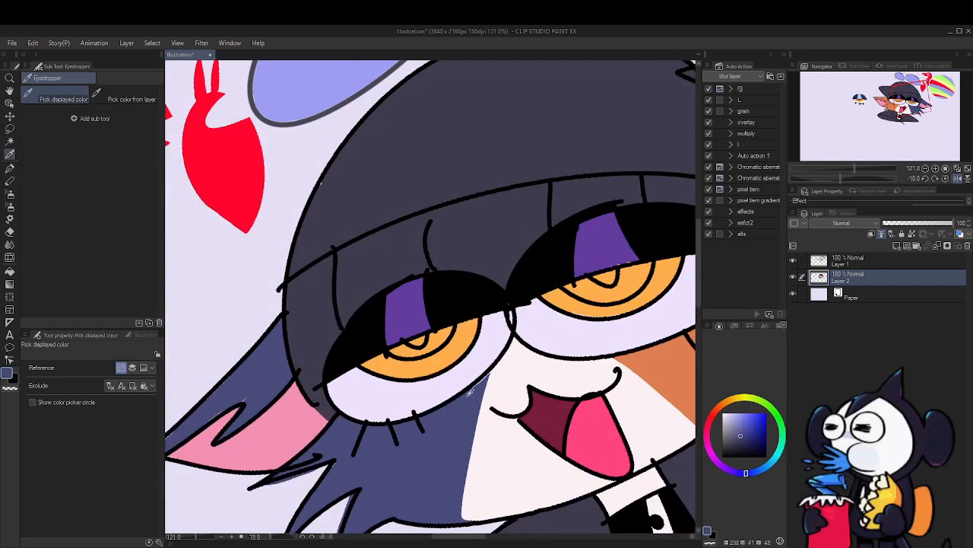
pyautogui.scroll(-5, 472, 390)
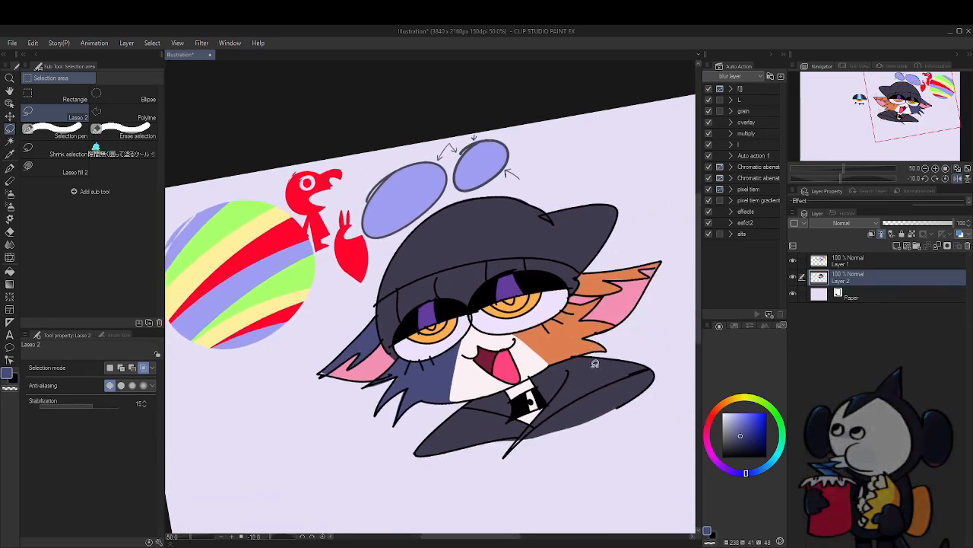
pyautogui.scroll(4, 339, 379)
pyautogui.moveTo(384, 309)
pyautogui.mouseDown()
pyautogui.moveTo(325, 358)
pyautogui.moveTo(305, 360)
pyautogui.moveTo(386, 302)
pyautogui.mouseUp()
pyautogui.hotkey('alt', 'Delete')
pyautogui.hotkey('ctrl', 'd')
pyautogui.scroll(-4, 551, 266)
pyautogui.moveTo(631, 291); pyautogui.dragTo(548, 289)
pyautogui.press('^')
pyautogui.scroll(3, 565, 299)
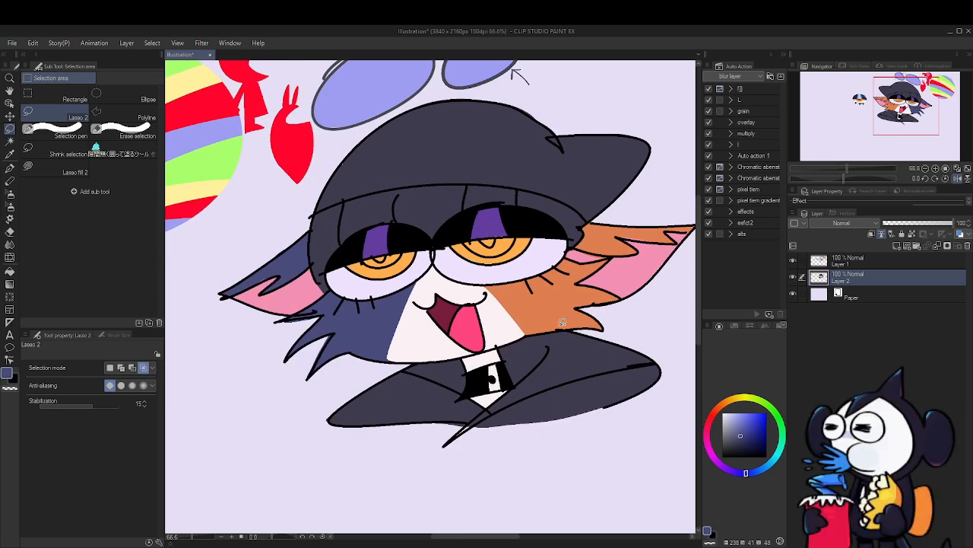
# Hide and show the line art layer to compare the flat colours with and without their outlines
pyautogui.click(793, 261)
pyautogui.scroll(-4, 518, 231)
pyautogui.scroll(3, 518, 231)
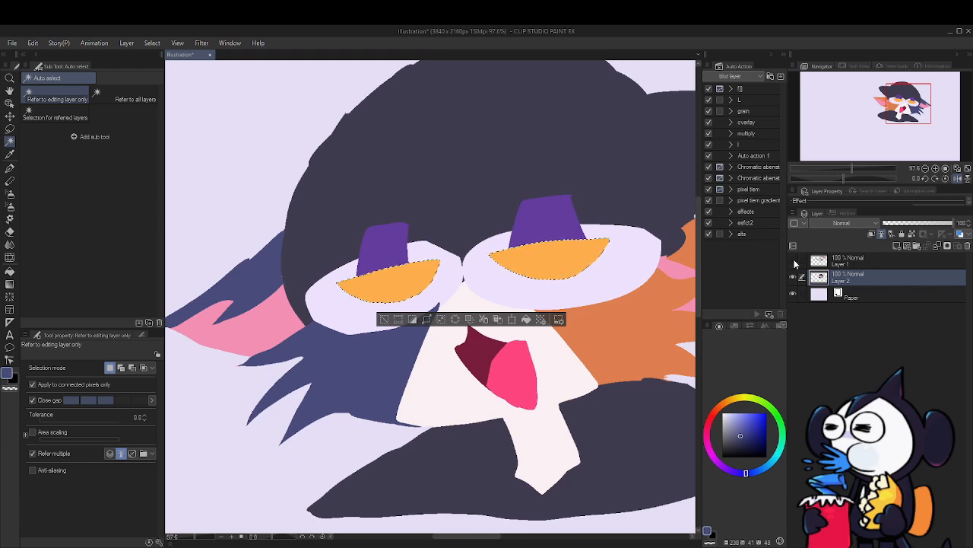
pyautogui.click(793, 262)
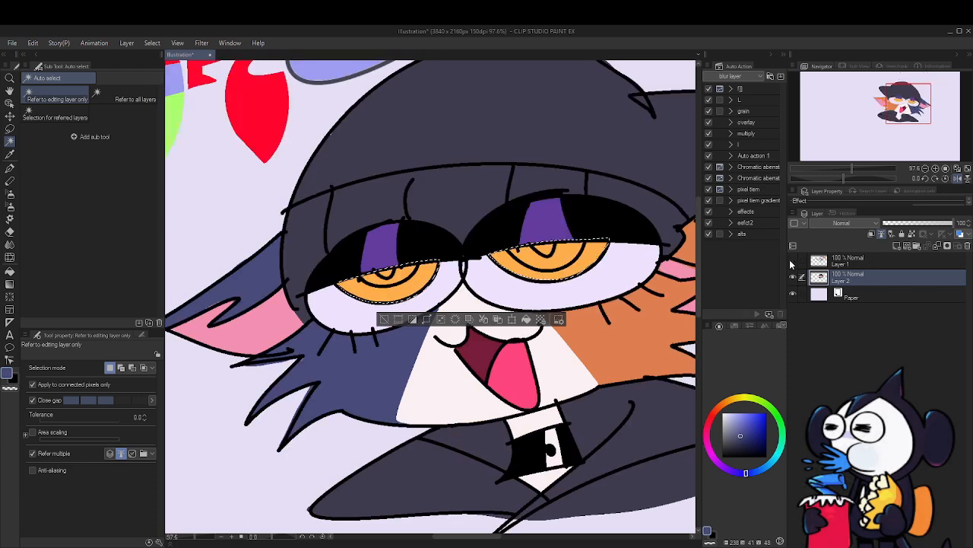
pyautogui.click(792, 261)
pyautogui.click(793, 262)
pyautogui.moveTo(492, 176); pyautogui.dragTo(422, 200)
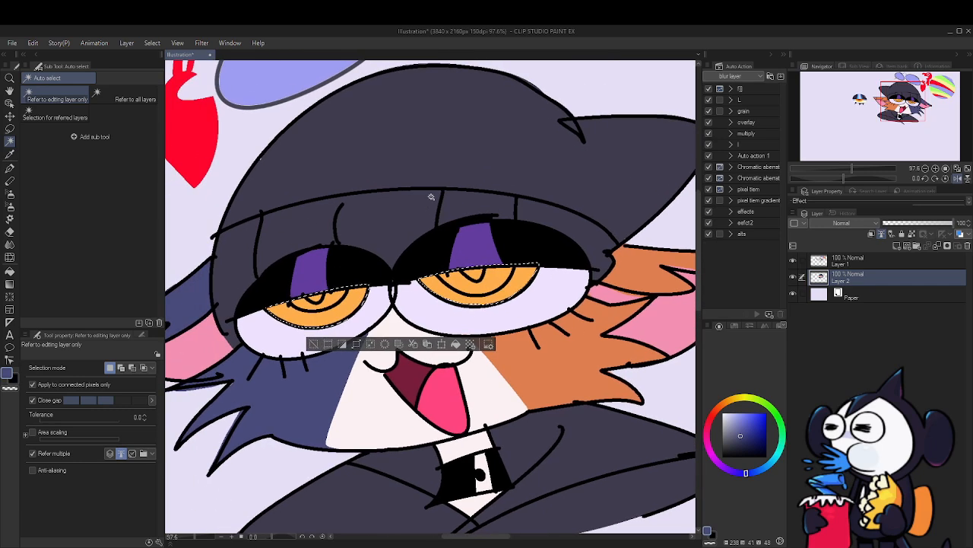
# Add a Multiply layer and an Overlay layer above the flat colours, and choose a light red for lasso filling
pyautogui.click(711, 417)
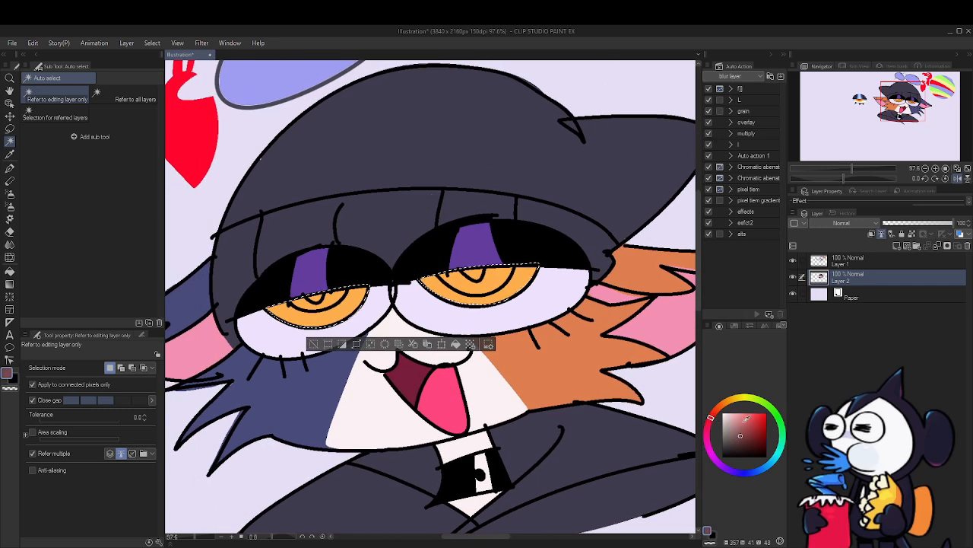
pyautogui.click(897, 245)
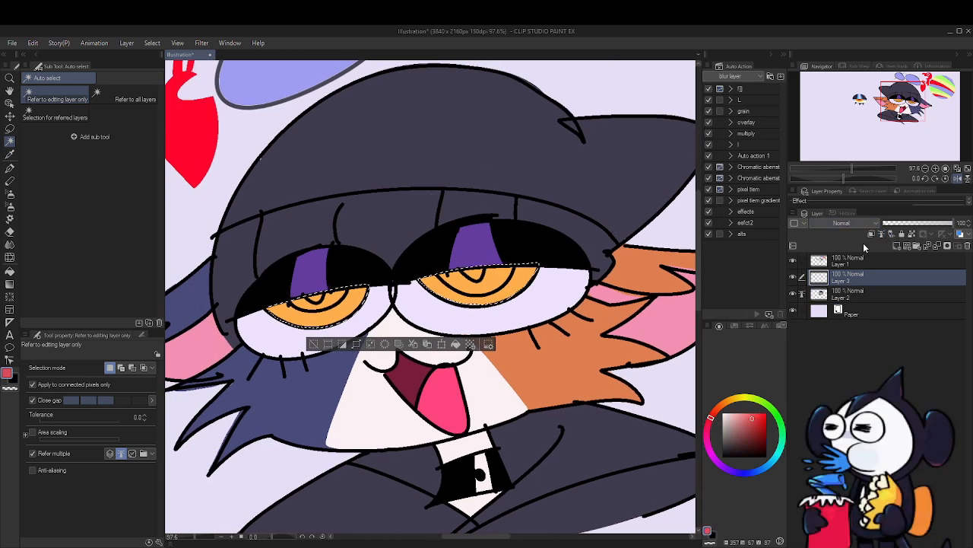
pyautogui.click(897, 246)
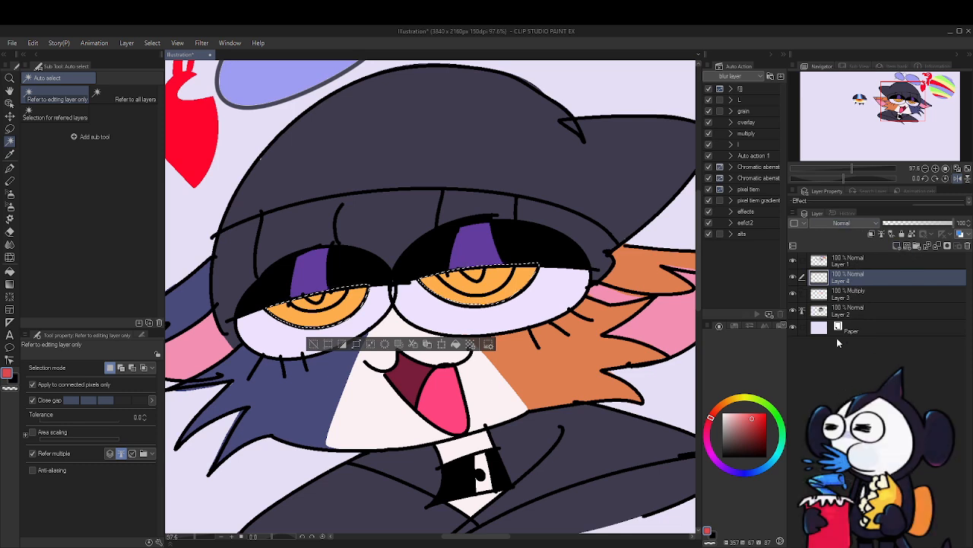
pyautogui.press('m')
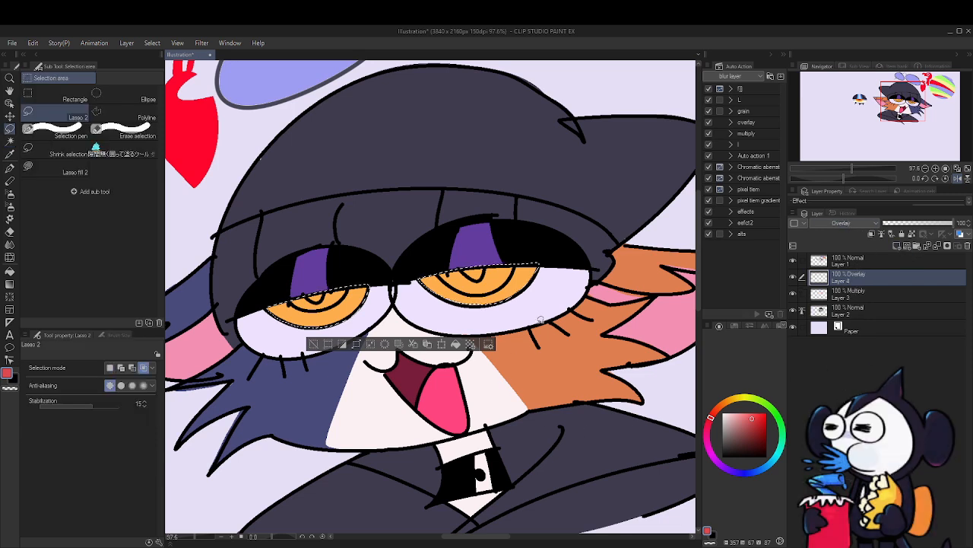
pyautogui.click(746, 414)
pyautogui.moveTo(462, 281)
pyautogui.mouseDown()
pyautogui.moveTo(568, 292)
pyautogui.moveTo(506, 298)
pyautogui.mouseUp()
pyautogui.press('m')
pyautogui.press('h')
pyautogui.press('h')
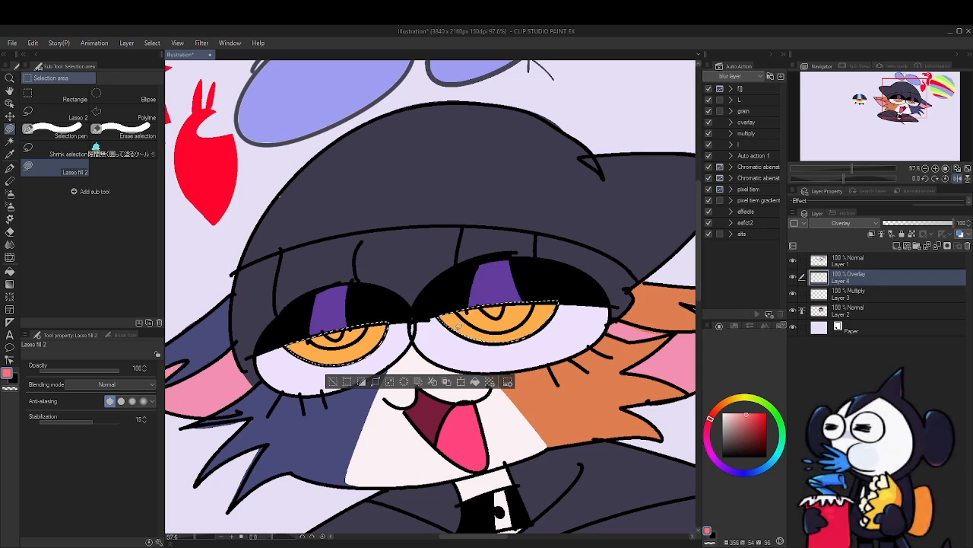
# Return to the flat colour layer, clear the selection, and auto-select both orange irises
pyautogui.click(873, 313)
pyautogui.hotkey('ctrl', 'd')
pyautogui.press('m')
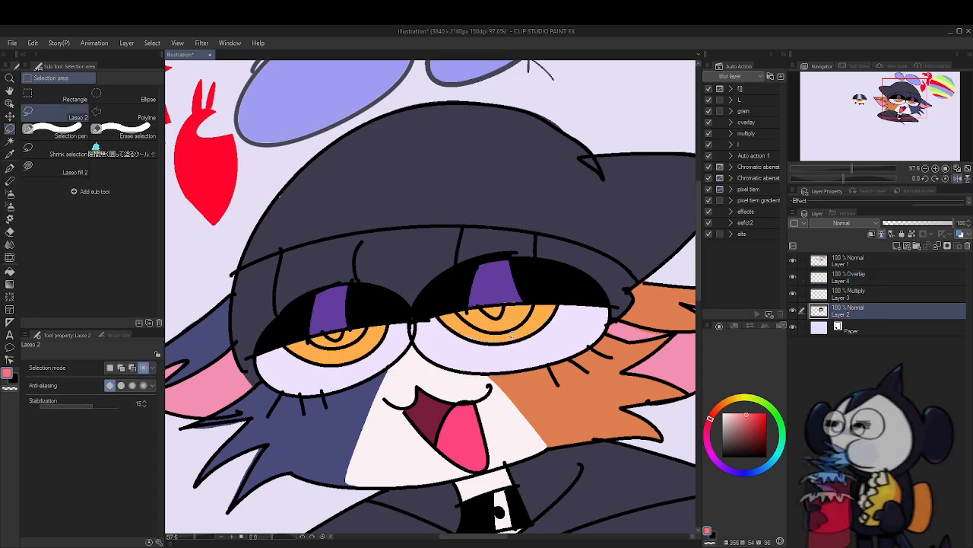
pyautogui.press('w')
pyautogui.click(532, 318)
pyautogui.keyDown('shift'); pyautogui.click(368, 340); pyautogui.keyUp('shift')
pyautogui.scroll(-1, 616, 349)
pyautogui.scroll(-2, 613, 346)
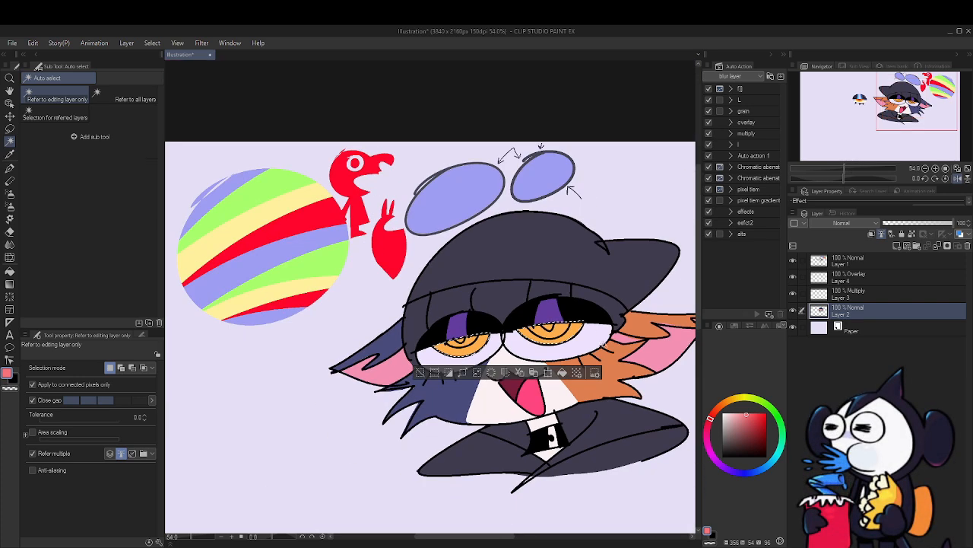
# Auto-select flat colour areas one after another: both irises, both eye whites, and the hat
pyautogui.press('m')
pyautogui.click(582, 331)
pyautogui.scroll(6, 579, 330)
pyautogui.press('w')
pyautogui.click(536, 331)
pyautogui.moveTo(373, 352); pyautogui.dragTo(420, 341)
pyautogui.keyDown('shift'); pyautogui.click(420, 339); pyautogui.keyUp('shift')
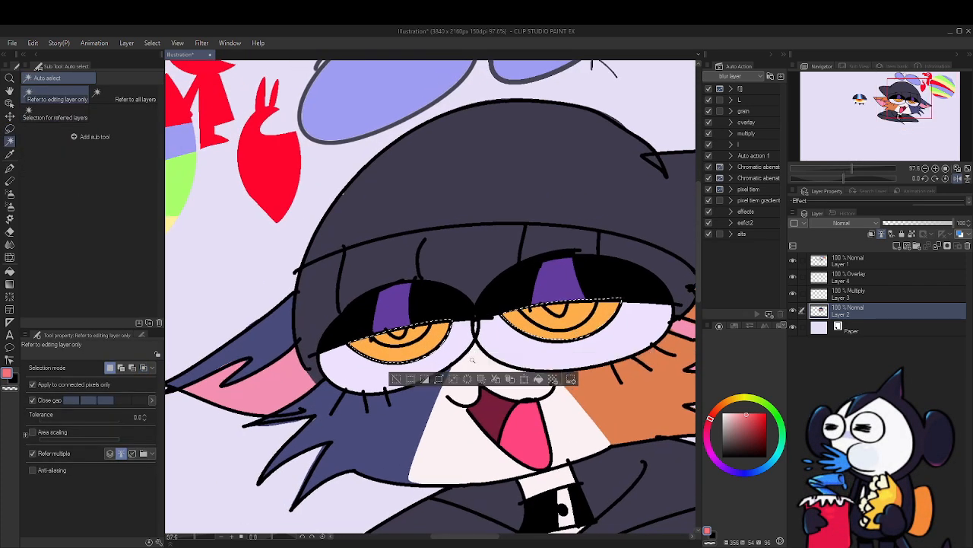
pyautogui.moveTo(628, 354); pyautogui.dragTo(576, 348)
pyautogui.click(557, 334)
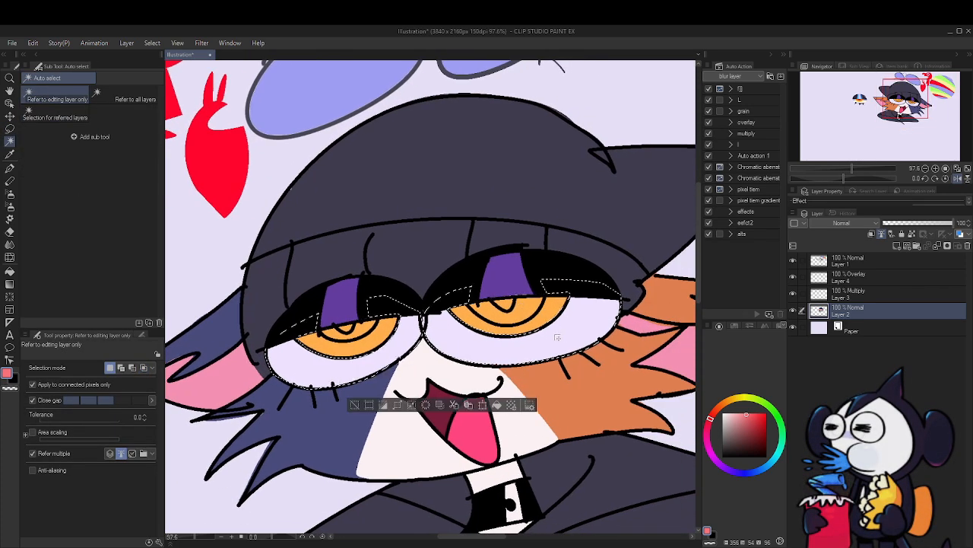
pyautogui.click(602, 239)
# Hide the line art and auto-select the purple lid patches, the irises and the eye whites in turn
pyautogui.click(794, 262)
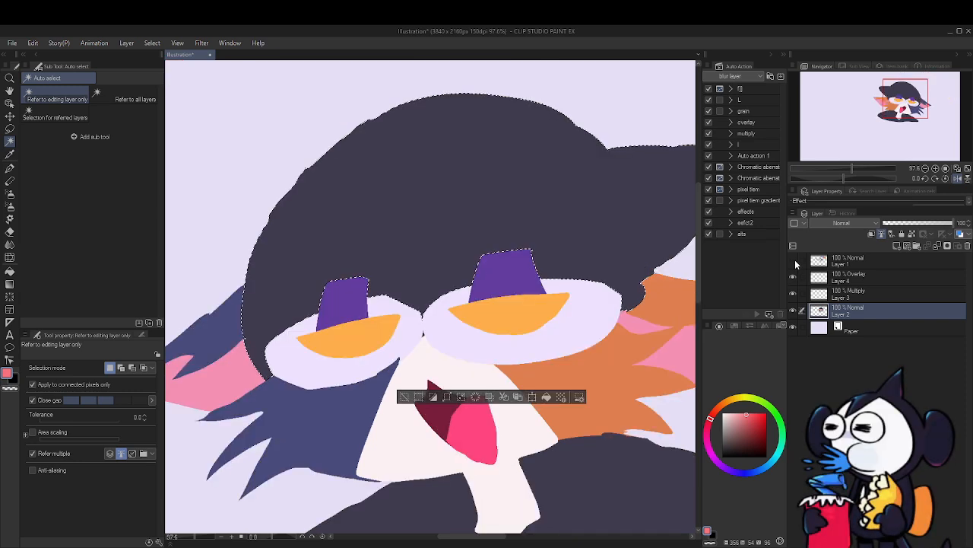
pyautogui.click(497, 283)
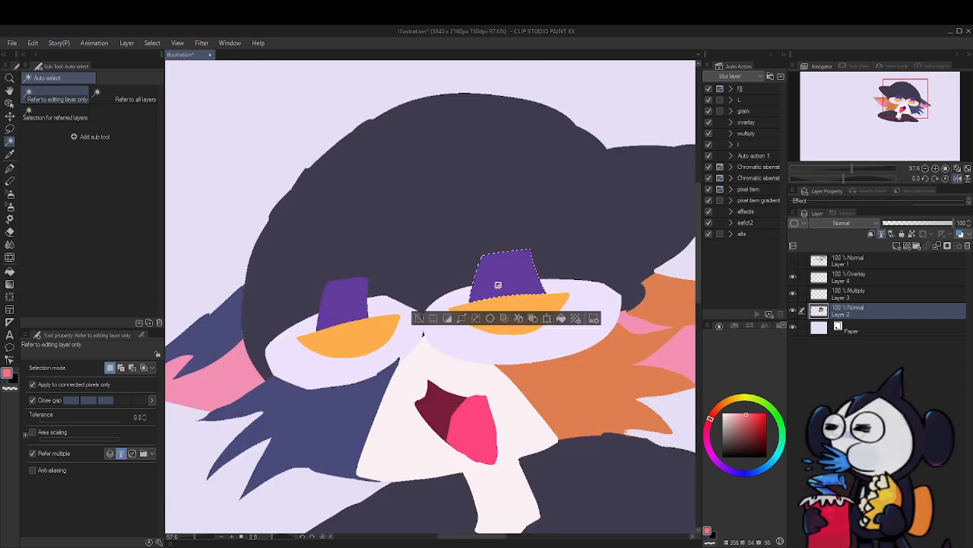
pyautogui.click(348, 293)
pyautogui.click(369, 331)
pyautogui.click(517, 314)
pyautogui.moveTo(524, 310); pyautogui.dragTo(448, 297)
pyautogui.click(514, 285)
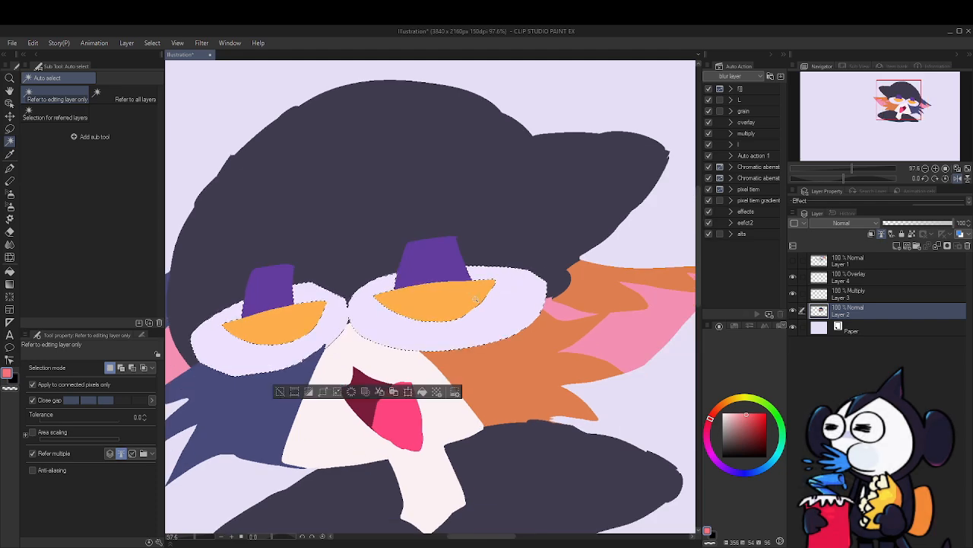
# Auto-select the orange and dark blue cheek fur together, and deselect
pyautogui.moveTo(248, 352); pyautogui.dragTo(401, 311)
pyautogui.moveTo(662, 327); pyautogui.dragTo(612, 370)
pyautogui.click(612, 370)
pyautogui.keyDown('shift'); pyautogui.click(359, 401); pyautogui.keyUp('shift')
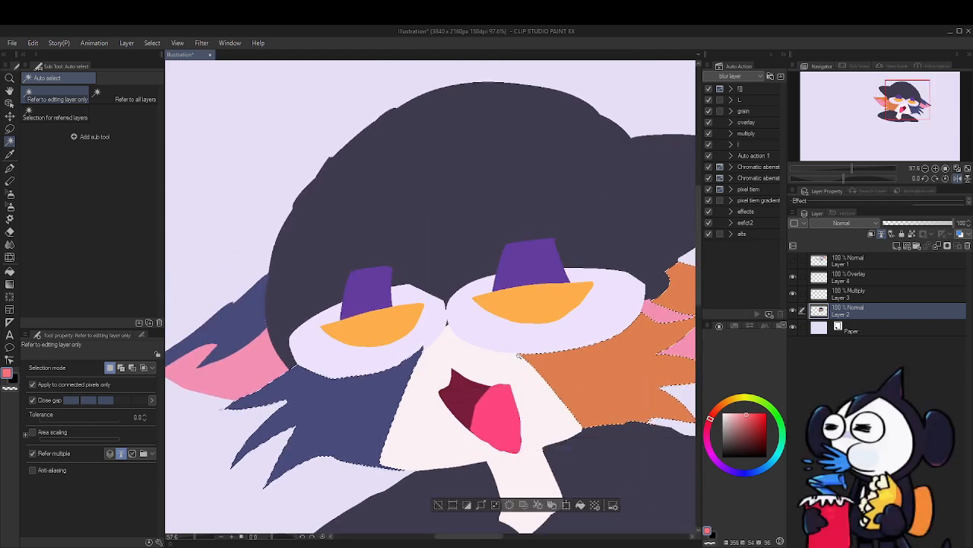
pyautogui.scroll(-2, 582, 328)
pyautogui.hotkey('ctrl', 'd')
# Auto-select the orange right fur again and add the dark blue left fur to the selection
pyautogui.press('m')
pyautogui.moveTo(659, 349); pyautogui.dragTo(502, 327)
pyautogui.scroll(5, 489, 342)
pyautogui.moveTo(340, 380); pyautogui.dragTo(408, 356)
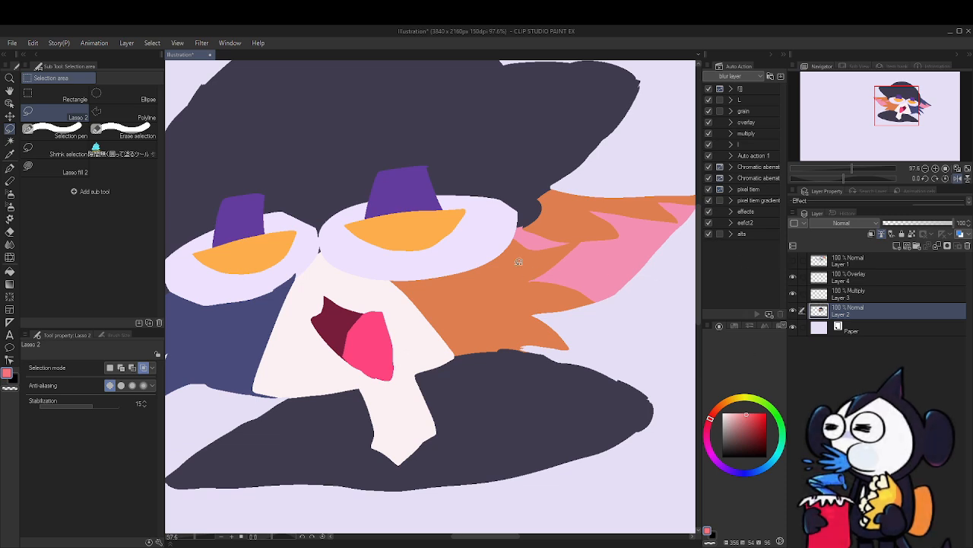
pyautogui.scroll(-2, 469, 232)
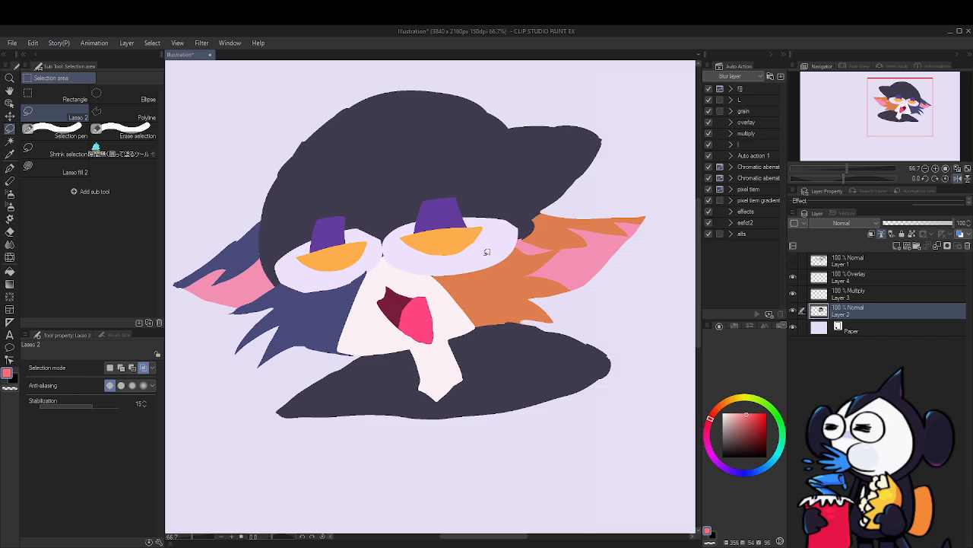
pyautogui.scroll(1, 521, 269)
pyautogui.press('w')
pyautogui.click(521, 270)
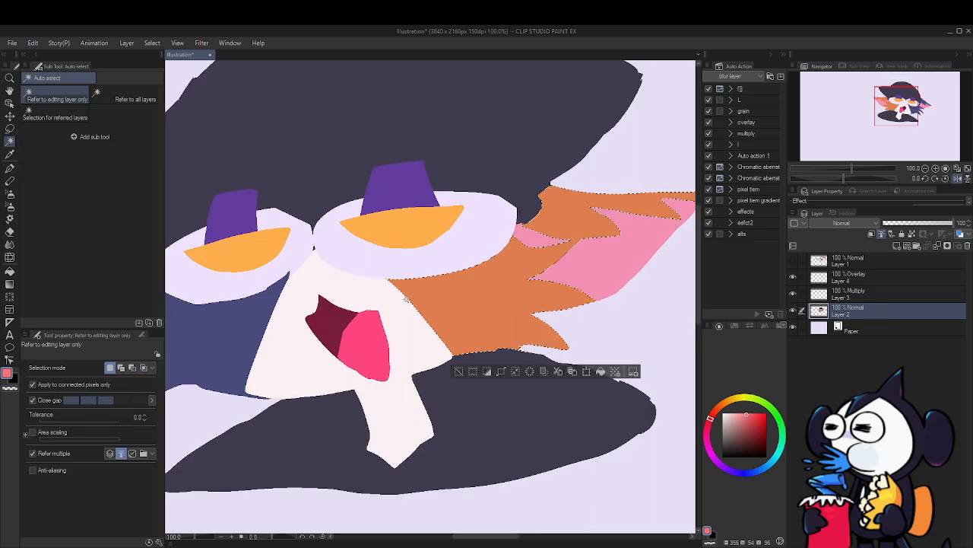
pyautogui.keyDown('shift'); pyautogui.click(247, 315); pyautogui.keyUp('shift')
pyautogui.moveTo(288, 310); pyautogui.dragTo(400, 356)
pyautogui.keyDown('shift'); pyautogui.click(263, 295); pyautogui.keyUp('shift')
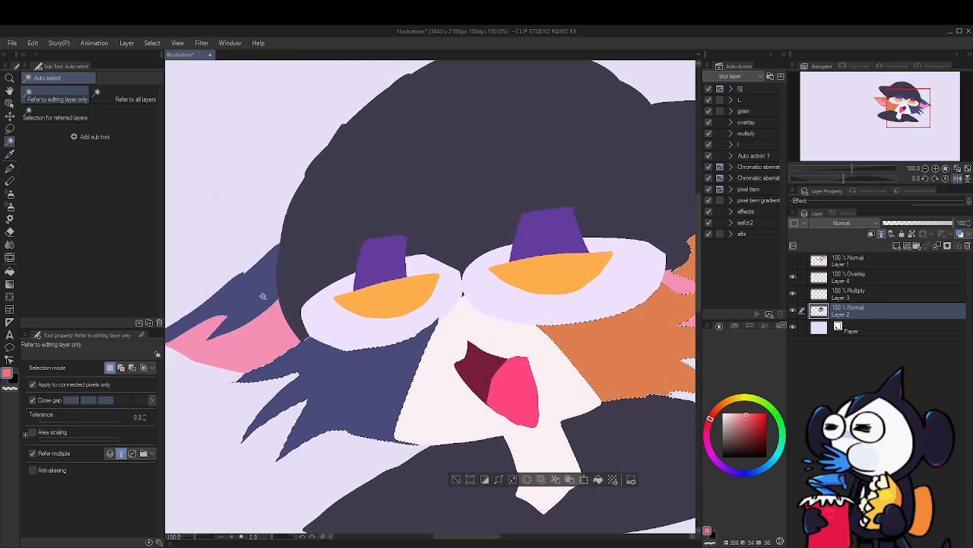
# With both irises selected, lasso-fill orange shading across their upper halves on the Multiply layer
pyautogui.moveTo(436, 278); pyautogui.dragTo(285, 276)
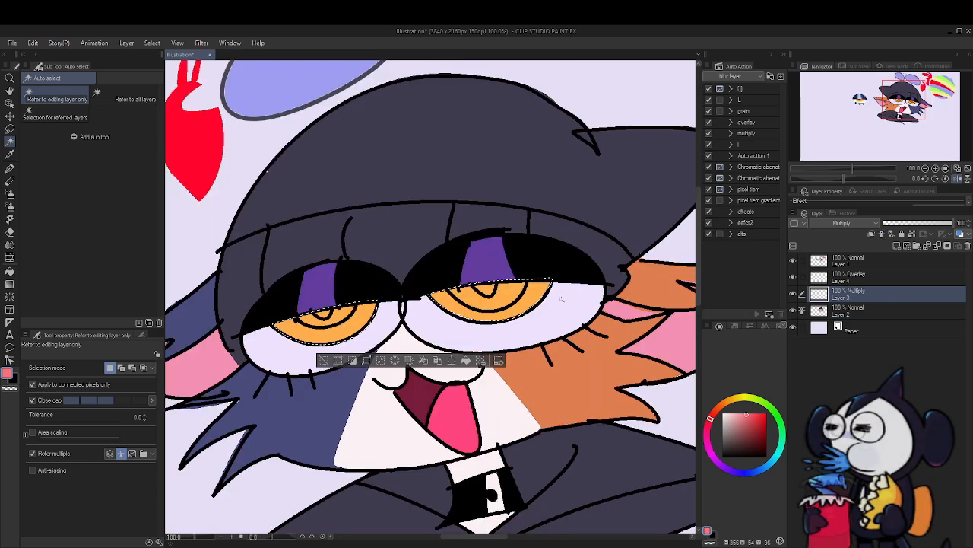
pyautogui.click(729, 403)
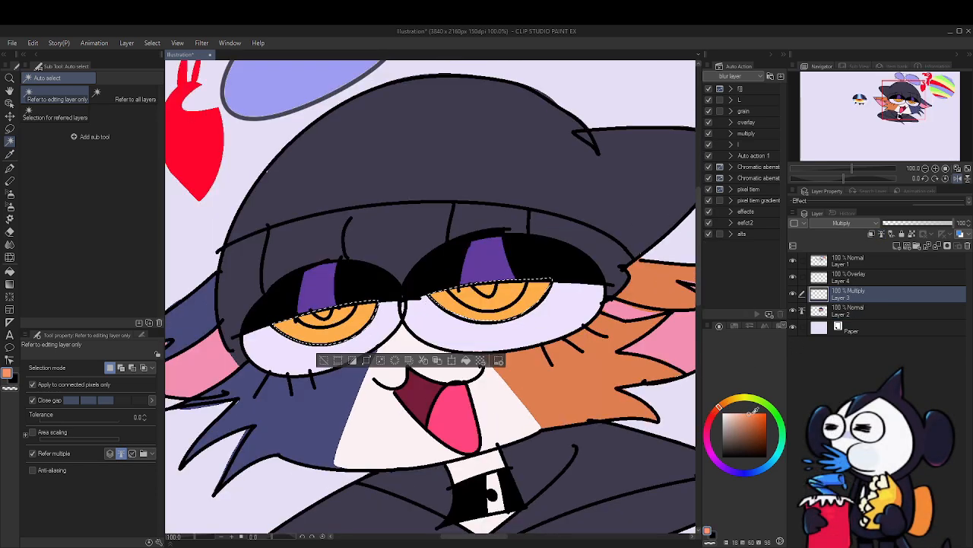
pyautogui.press('m')
pyautogui.press('m')
pyautogui.press('h')
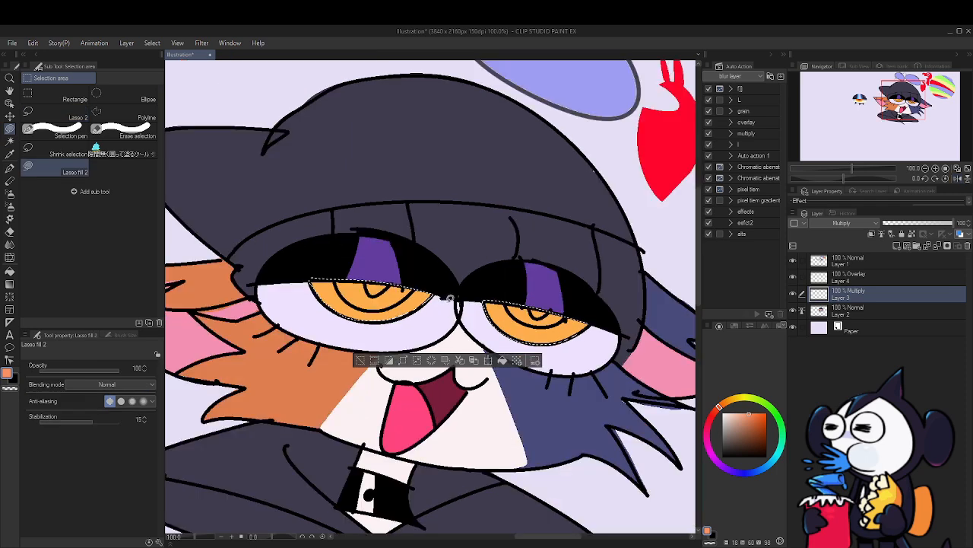
pyautogui.press('h')
pyautogui.moveTo(427, 308)
pyautogui.mouseDown()
pyautogui.moveTo(435, 276)
pyautogui.moveTo(426, 295)
pyautogui.mouseUp()
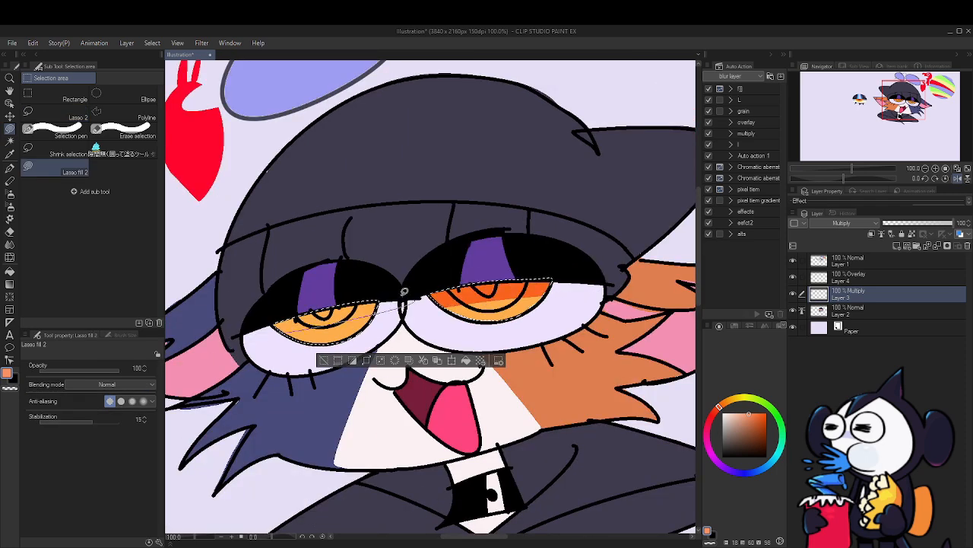
pyautogui.moveTo(276, 320)
pyautogui.mouseDown()
pyautogui.moveTo(343, 282)
pyautogui.moveTo(275, 310)
pyautogui.mouseUp()
pyautogui.moveTo(343, 304); pyautogui.dragTo(317, 318)
# On the Overlay layer, lasso-fill yellow-orange highlights along the lower part of both irises, and deselect
pyautogui.hotkey('alt', ']')
pyautogui.moveTo(738, 399); pyautogui.dragTo(731, 400)
pyautogui.click(752, 414)
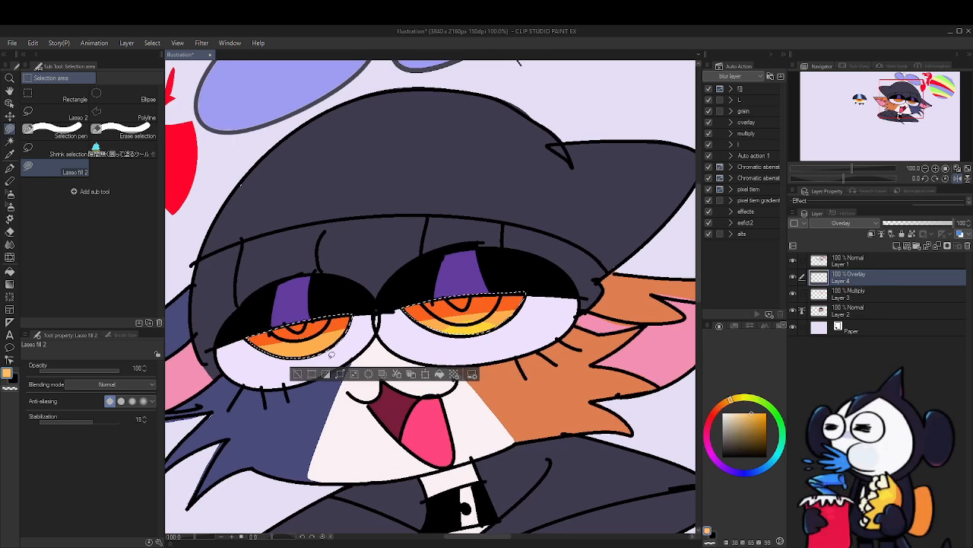
pyautogui.moveTo(345, 358); pyautogui.dragTo(293, 368)
pyautogui.press('m')
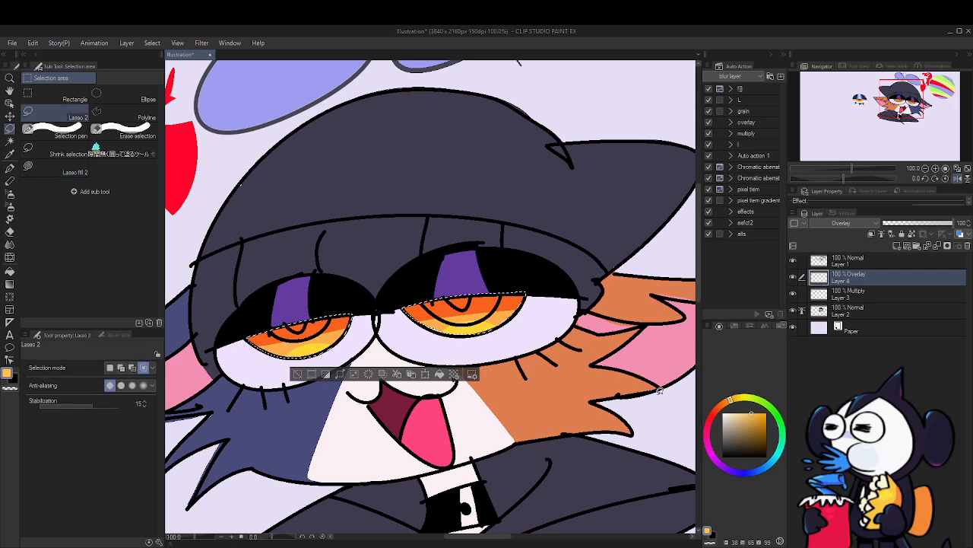
pyautogui.moveTo(605, 365); pyautogui.dragTo(641, 353)
pyautogui.hotkey('ctrl', 'd')
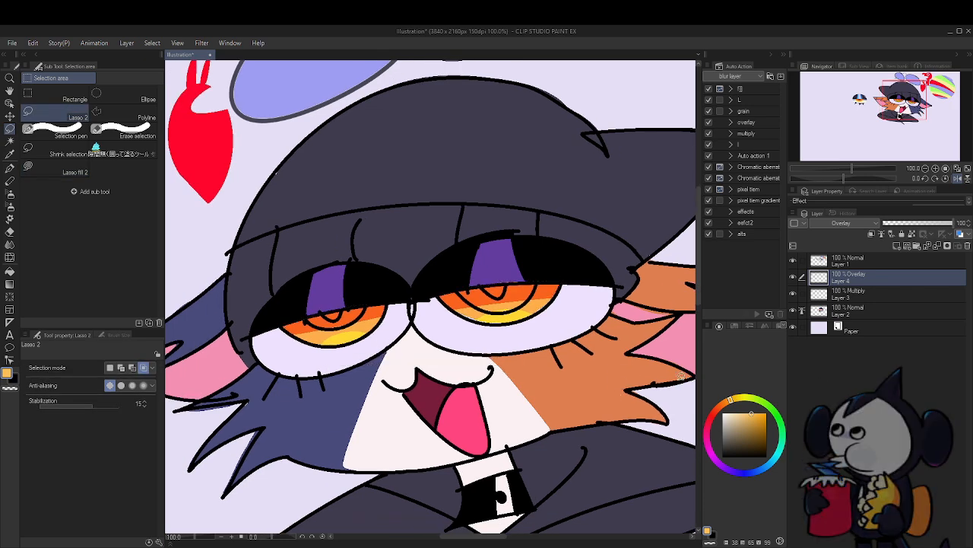
# Auto-select the orange cheek fur and add the dark blue cheek fur to the selection
pyautogui.moveTo(561, 399); pyautogui.dragTo(563, 366)
pyautogui.scroll(-4, 563, 366)
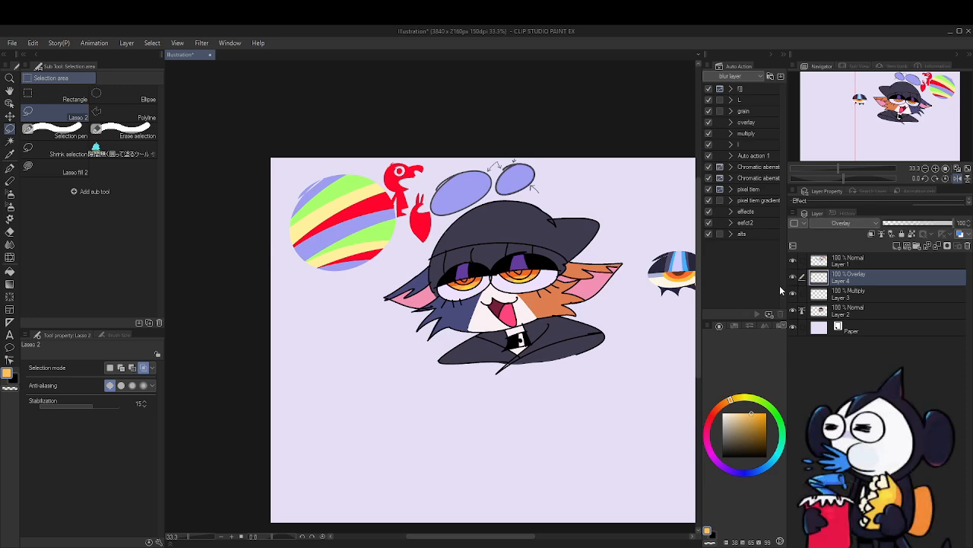
pyautogui.moveTo(518, 316); pyautogui.dragTo(489, 356)
pyautogui.scroll(2, 489, 356)
pyautogui.press('w')
pyautogui.click(541, 325)
pyautogui.keyDown('shift'); pyautogui.click(392, 330); pyautogui.keyUp('shift')
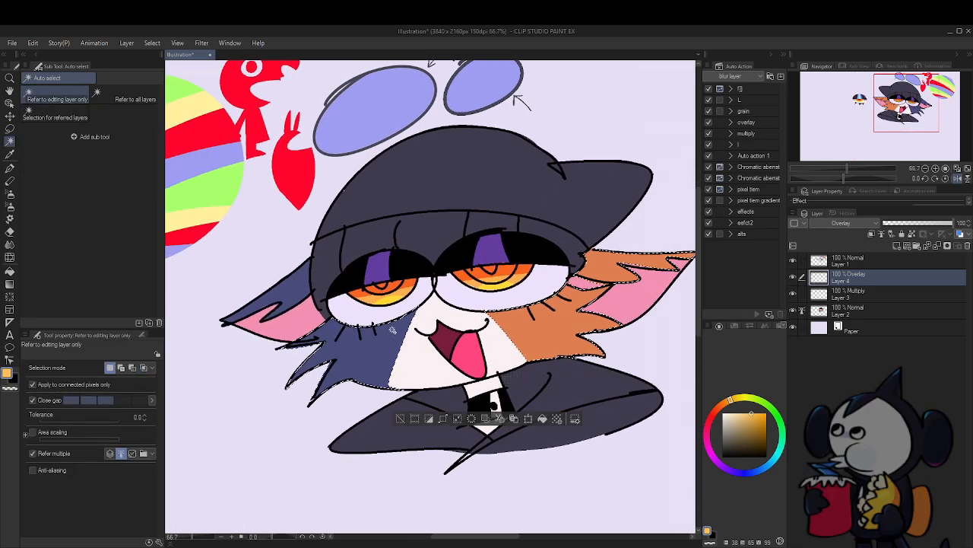
# On the Multiply layer, lasso-fill pink blush ovals on the orange and dark blue cheeks, and deselect
pyautogui.click(848, 293)
pyautogui.click(709, 436)
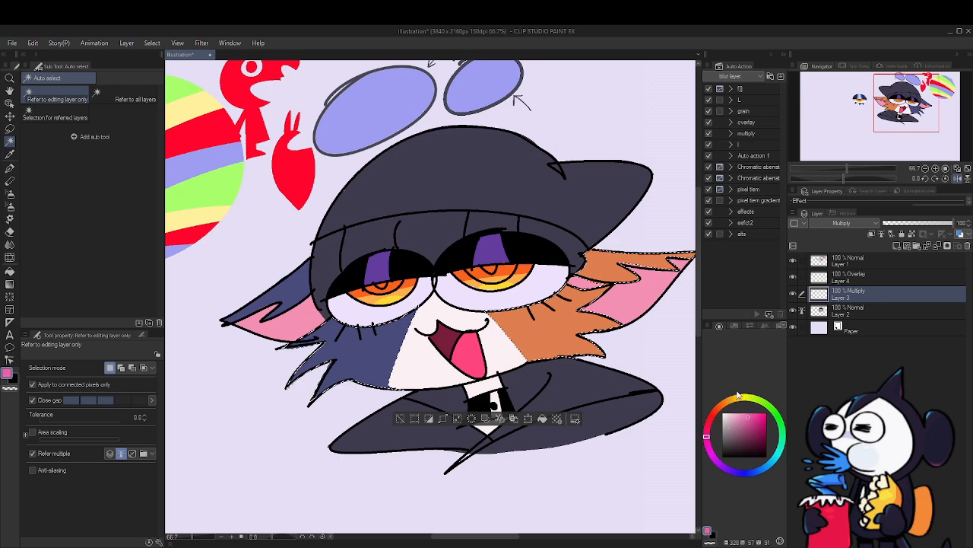
pyautogui.press('m')
pyautogui.moveTo(515, 308); pyautogui.dragTo(525, 303)
pyautogui.moveTo(340, 339)
pyautogui.mouseDown()
pyautogui.moveTo(388, 346)
pyautogui.moveTo(343, 332)
pyautogui.mouseUp()
pyautogui.hotkey('ctrl', 'u')
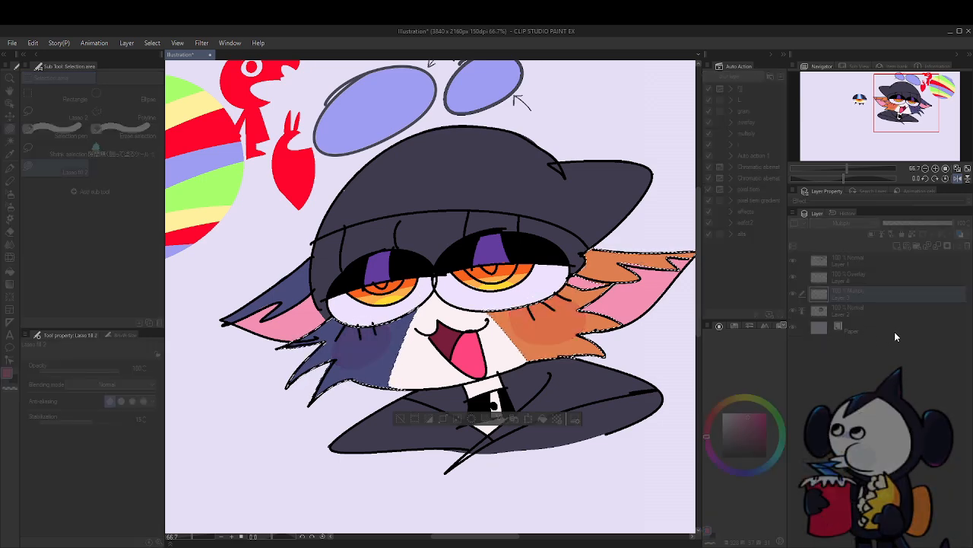
pyautogui.click(928, 270)
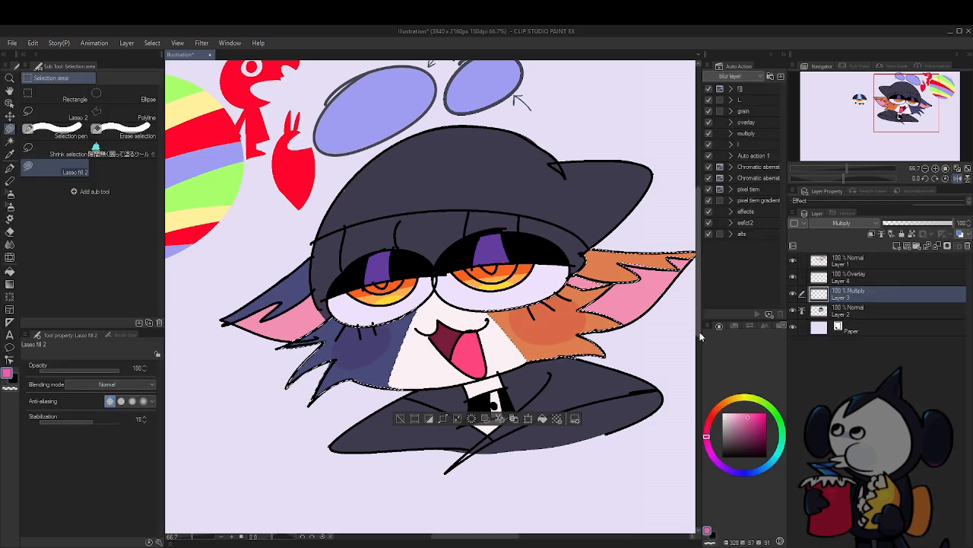
pyautogui.hotkey('ctrl', 'd')
# On the Overlay layer, lasso-fill small pale cream highlights on the blush of both cheeks
pyautogui.press('m')
pyautogui.scroll(-3, 620, 323)
pyautogui.scroll(3, 690, 335)
pyautogui.click(860, 277)
pyautogui.keyDown('alt'); pyautogui.click(681, 263); pyautogui.keyUp('alt')
pyautogui.scroll(-2, 685, 346)
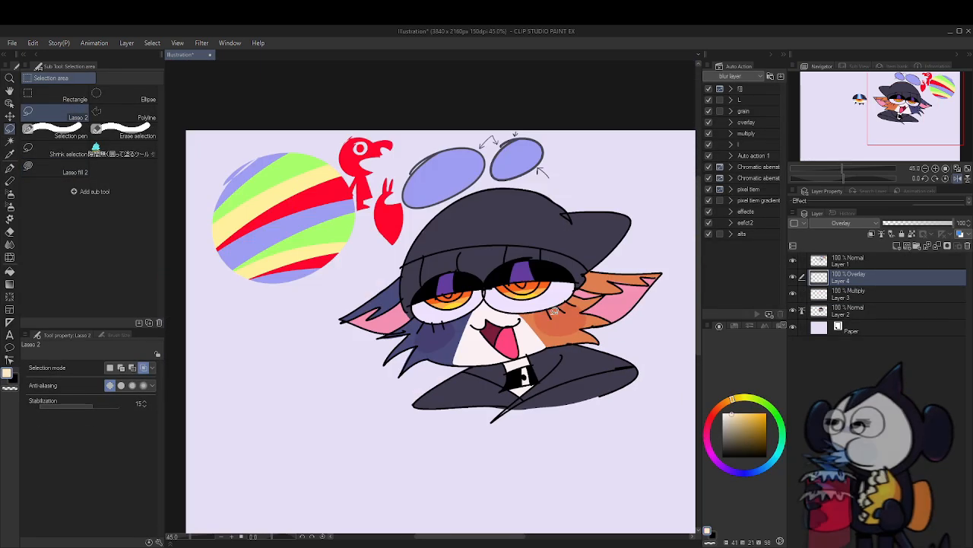
pyautogui.scroll(5, 550, 305)
pyautogui.moveTo(531, 315); pyautogui.dragTo(556, 307)
pyautogui.scroll(-4, 251, 349)
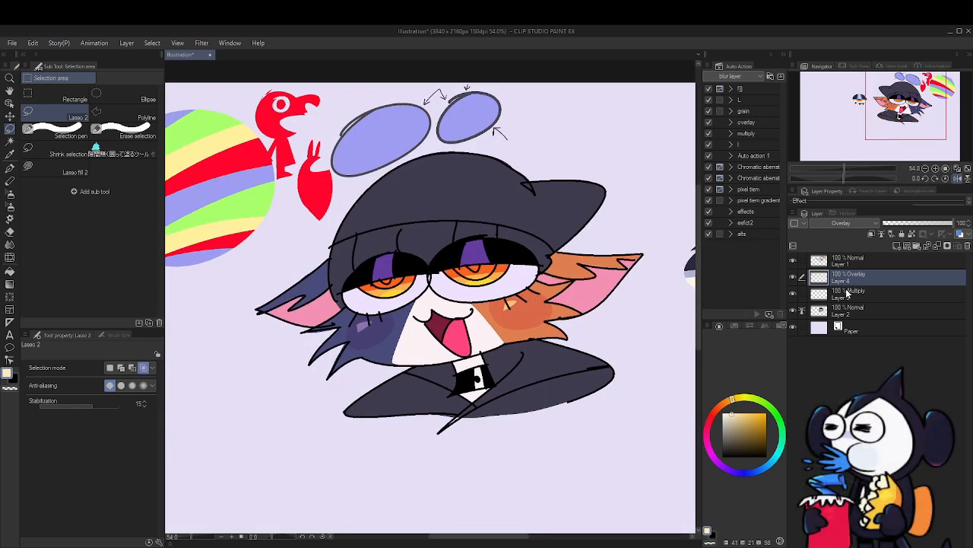
# With the Multiply layer active, auto-select the dark cap and add the shoulders, and hide the line art on Layer 1
pyautogui.click(848, 294)
pyautogui.press('w')
pyautogui.click(533, 222)
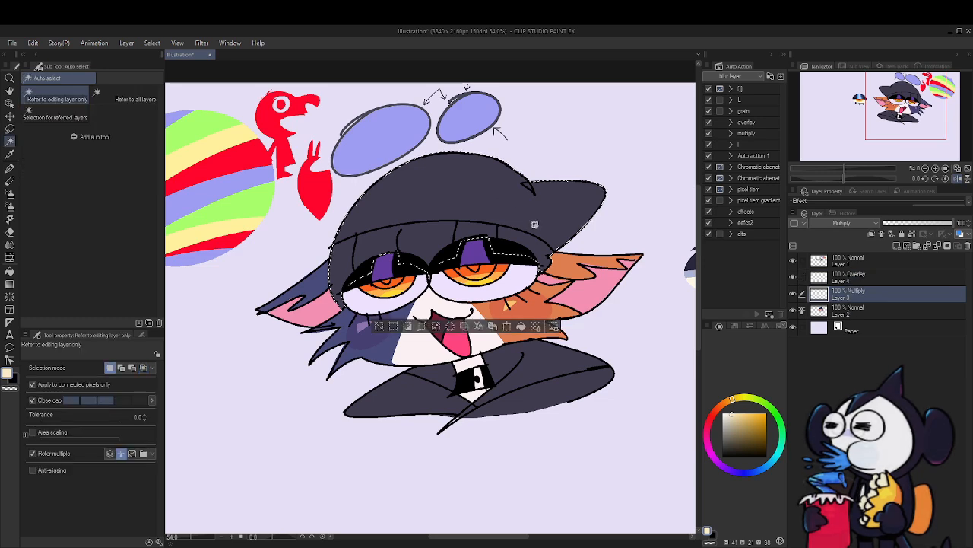
pyautogui.keyDown('shift'); pyautogui.click(524, 388); pyautogui.keyUp('shift')
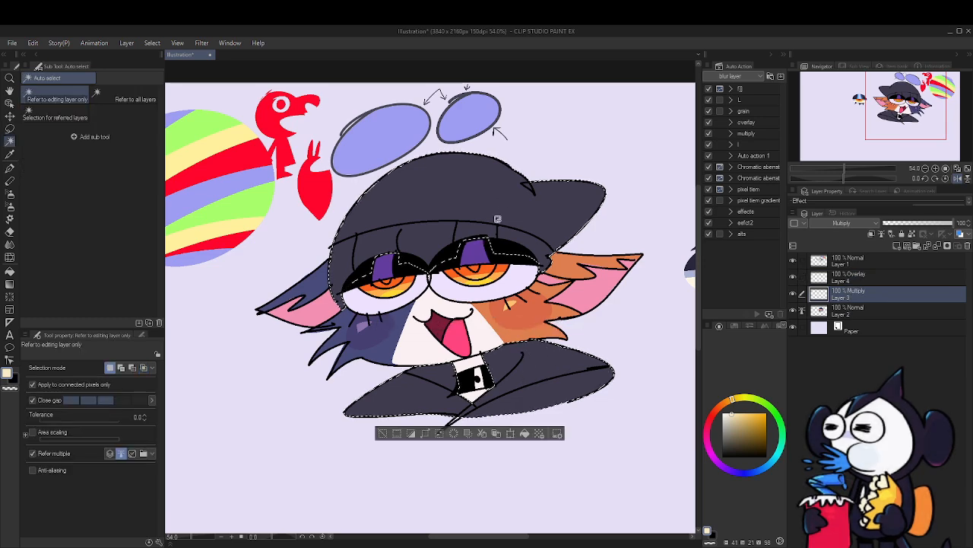
pyautogui.scroll(4, 498, 218)
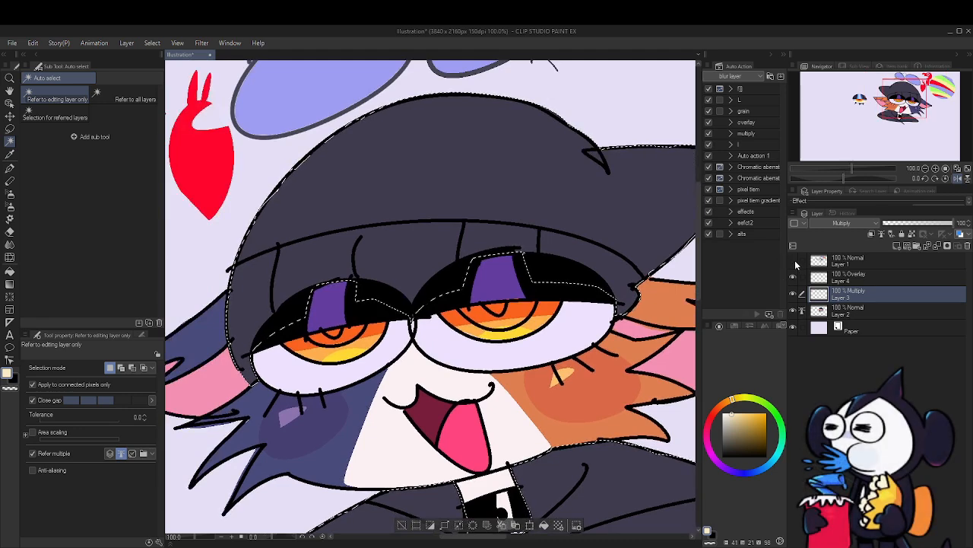
pyautogui.click(793, 261)
pyautogui.scroll(-3, 417, 220)
pyautogui.scroll(1, 487, 257)
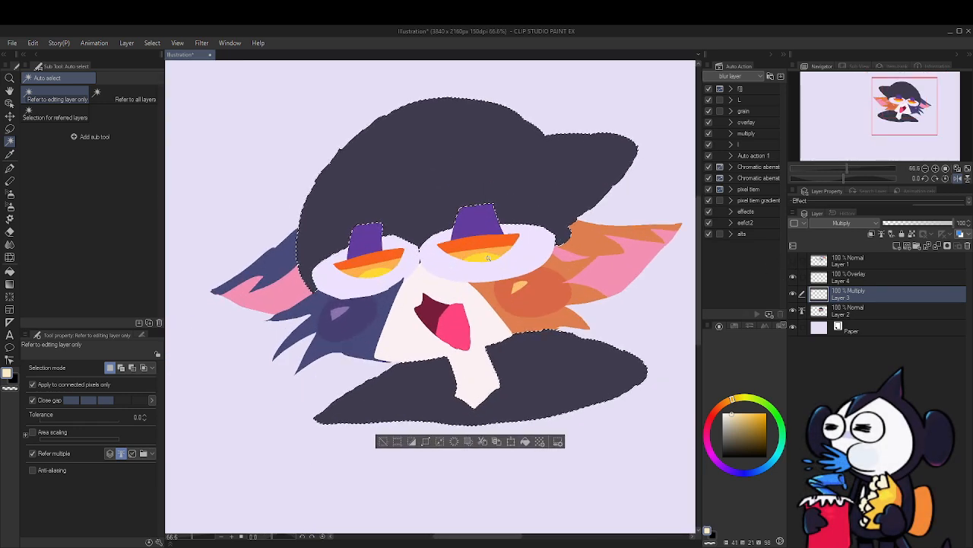
# Try a very dark violet foreground-to-transparent gradient over the selected cap and shoulders directly on Layer 2, and deselect
pyautogui.click(733, 472)
pyautogui.click(740, 442)
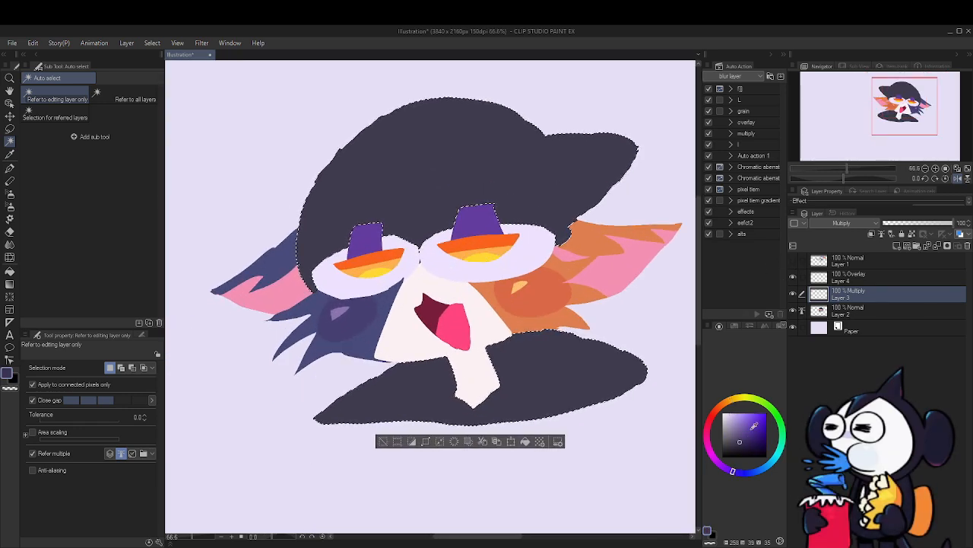
pyautogui.press('g')
pyautogui.press('g')
pyautogui.moveTo(524, 174); pyautogui.dragTo(498, 219)
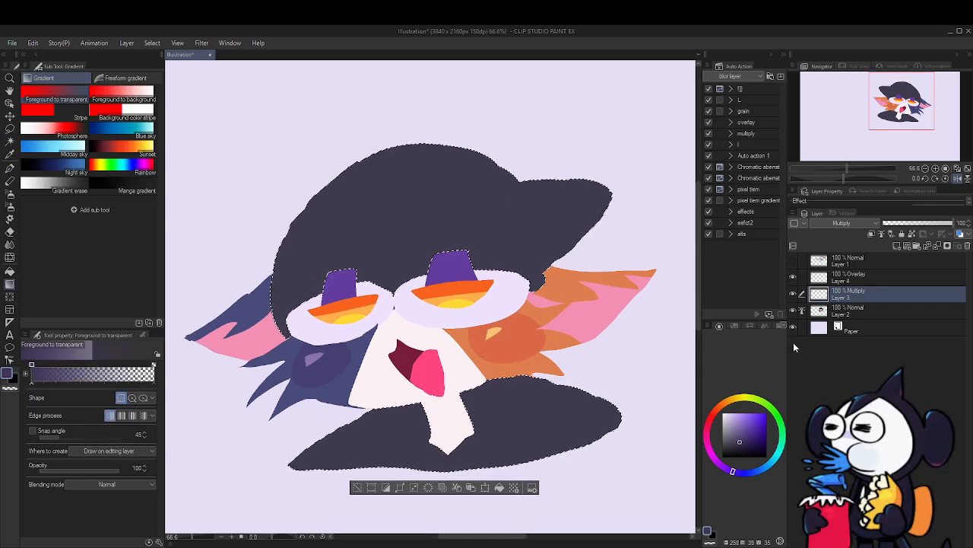
pyautogui.click(842, 312)
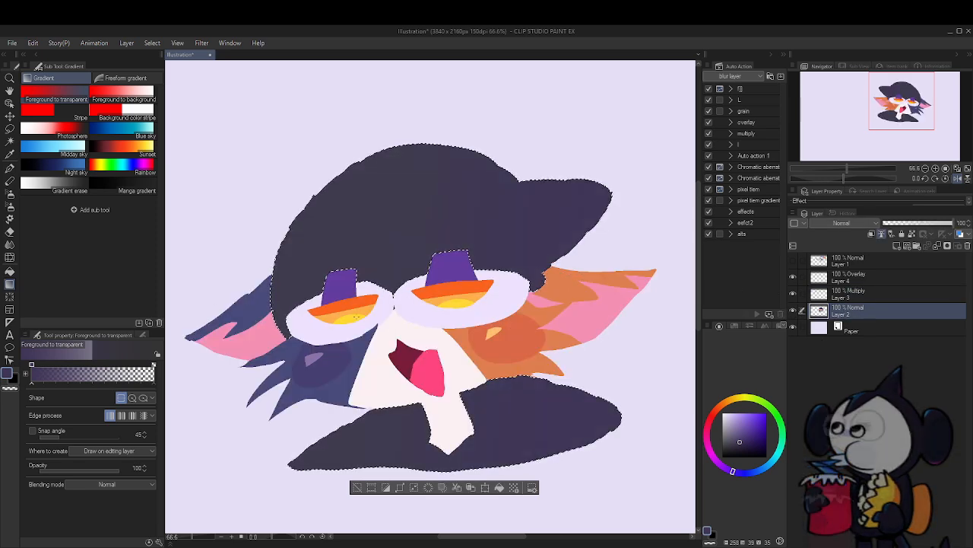
pyautogui.click(735, 449)
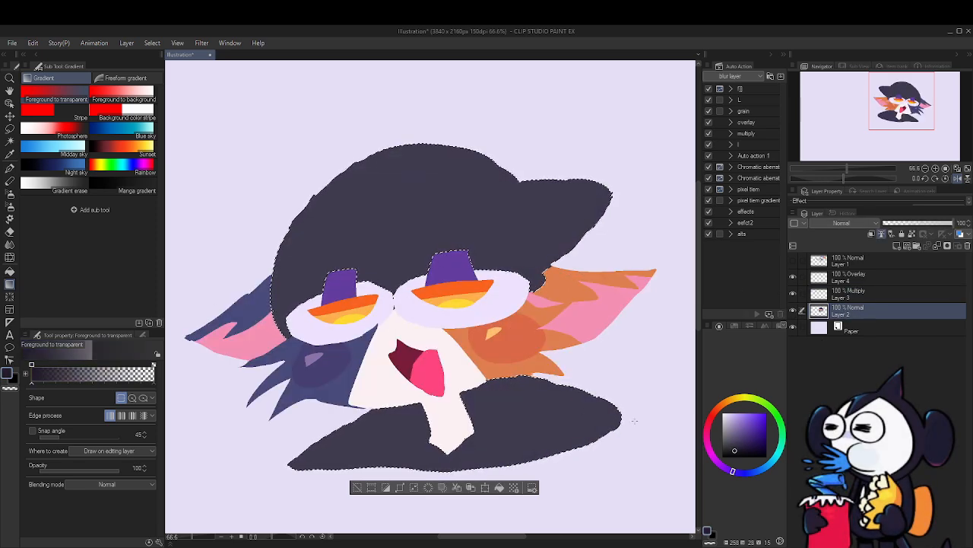
pyautogui.moveTo(595, 292); pyautogui.dragTo(245, 344)
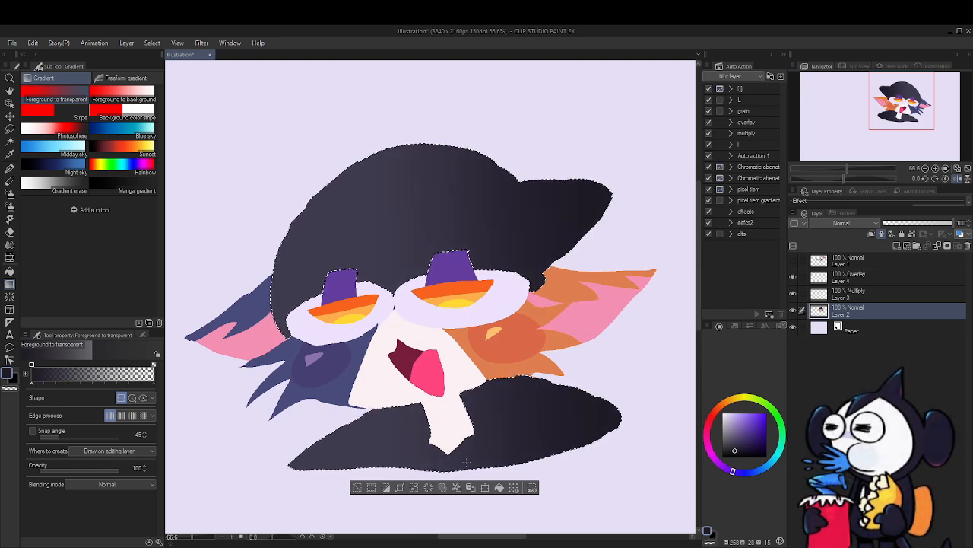
pyautogui.click(358, 488)
# Test auto-selecting several spots of the gradient-filled shoulders and cap on Layer 2, and deselect
pyautogui.press('w')
pyautogui.click(387, 443)
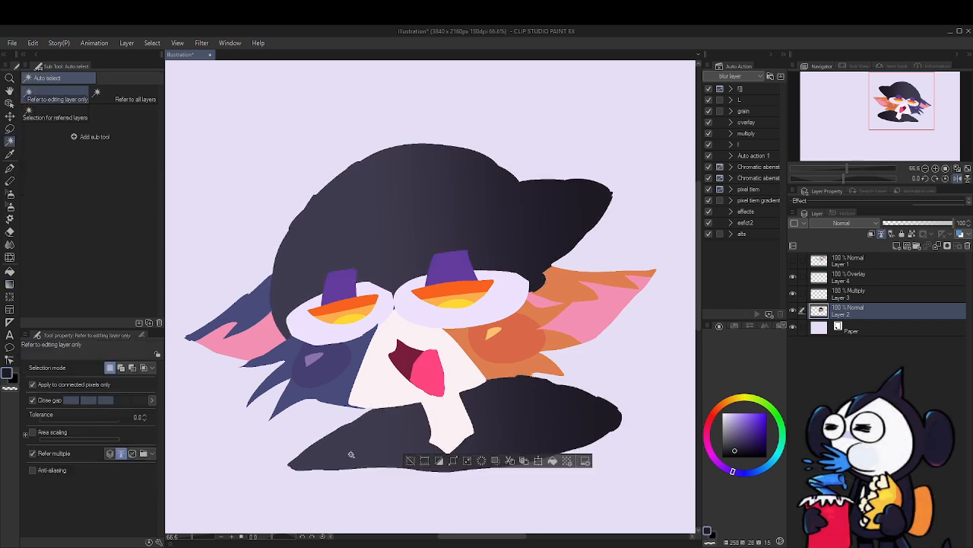
pyautogui.click(402, 429)
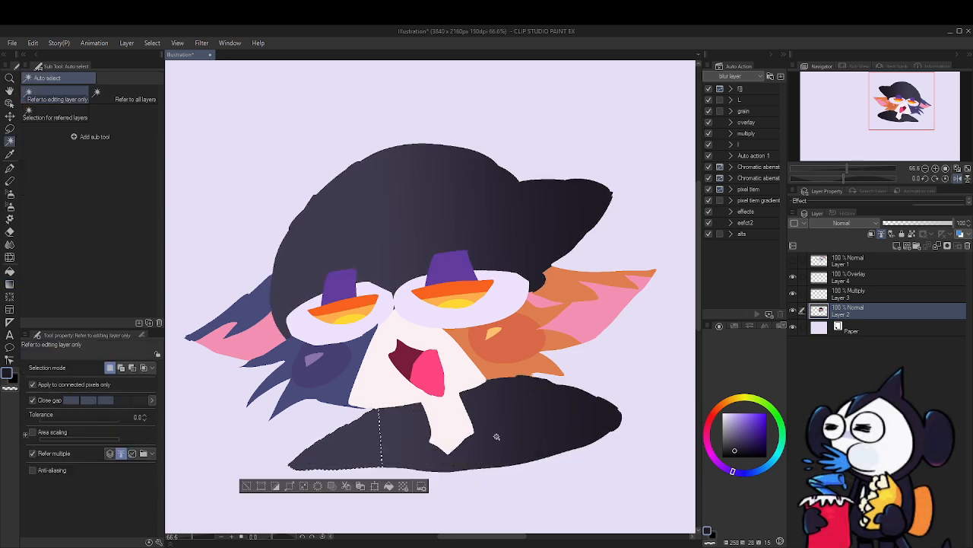
pyautogui.click(387, 425)
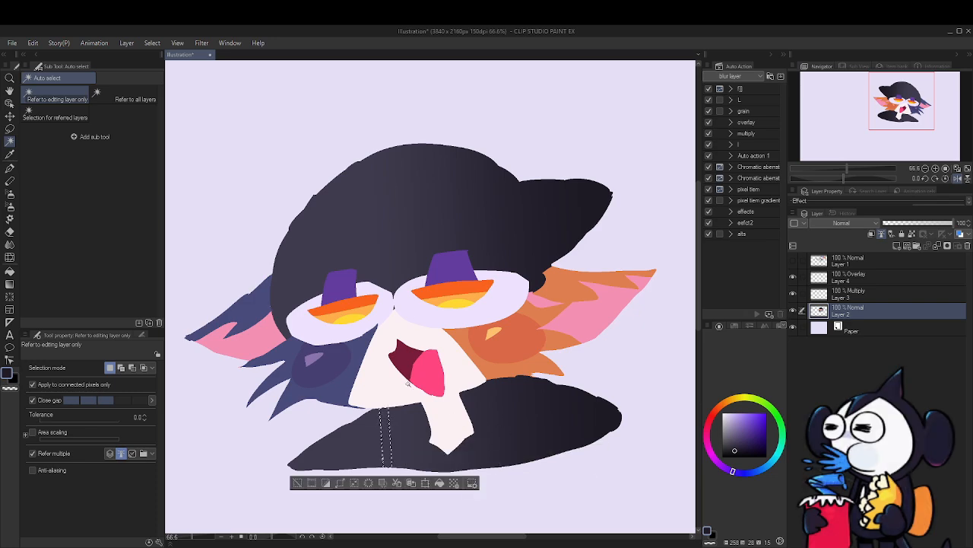
pyautogui.click(473, 189)
pyautogui.click(391, 233)
pyautogui.click(465, 199)
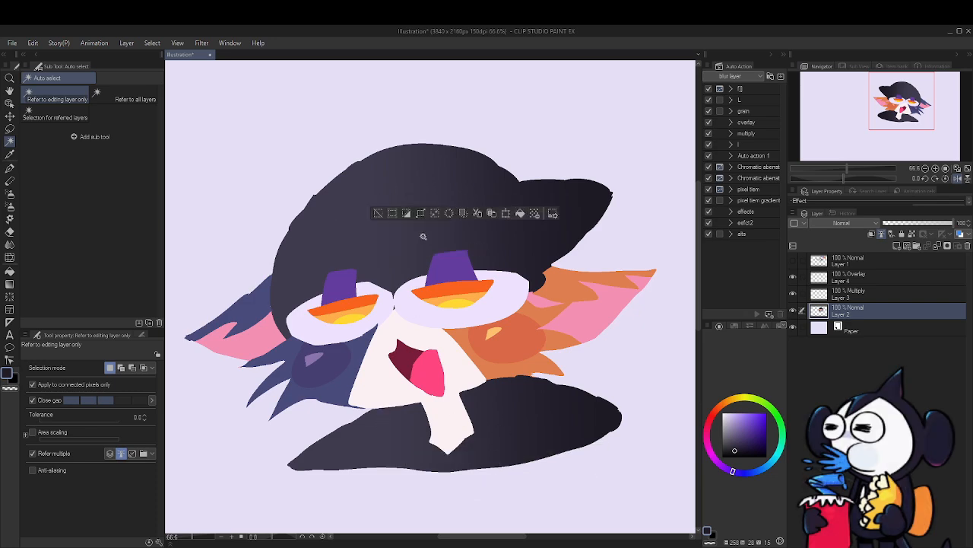
pyautogui.scroll(4, 471, 226)
pyautogui.scroll(-4, 470, 225)
pyautogui.press('m')
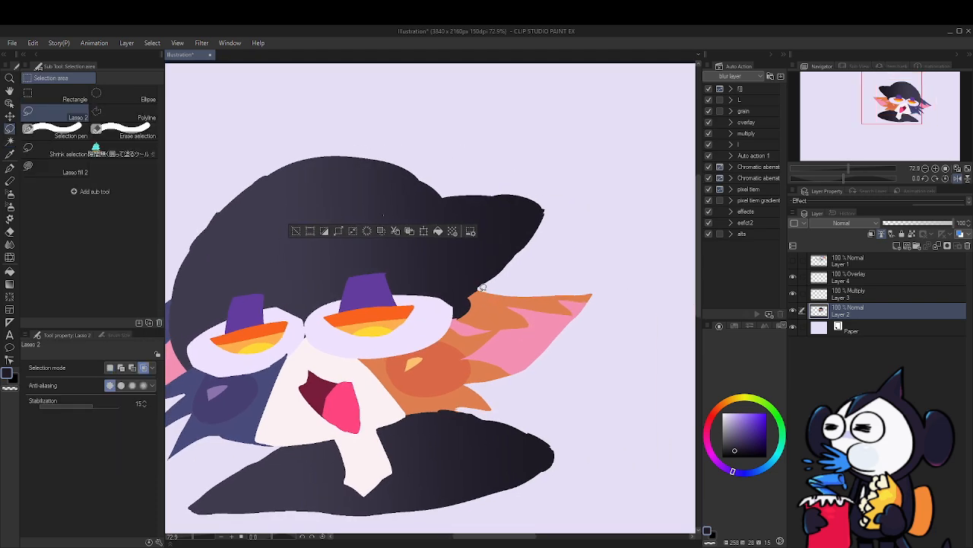
pyautogui.hotkey('ctrl', 'd')
pyautogui.scroll(-5, 400, 238)
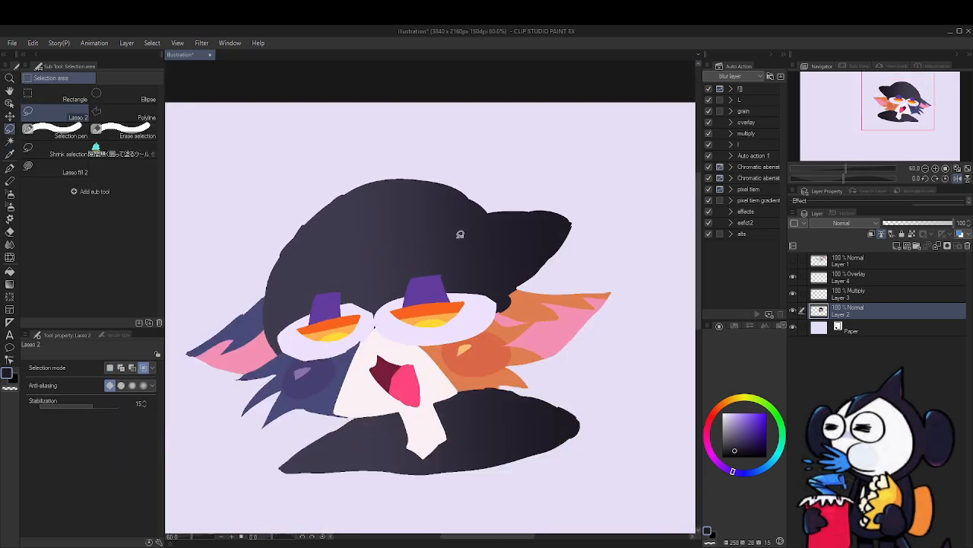
pyautogui.scroll(5, 472, 289)
pyautogui.scroll(-4, 510, 350)
pyautogui.scroll(4, 513, 344)
pyautogui.scroll(1, 512, 344)
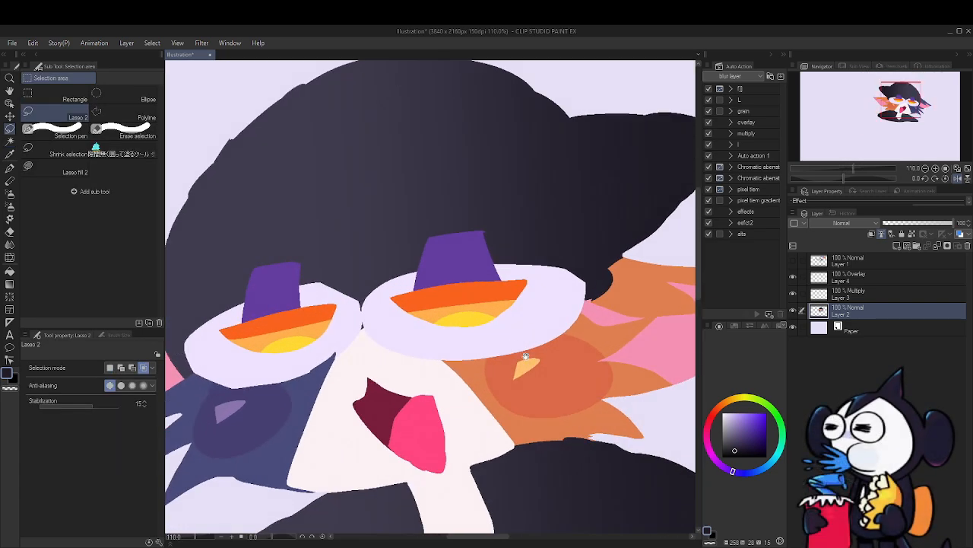
pyautogui.scroll(-5, 523, 359)
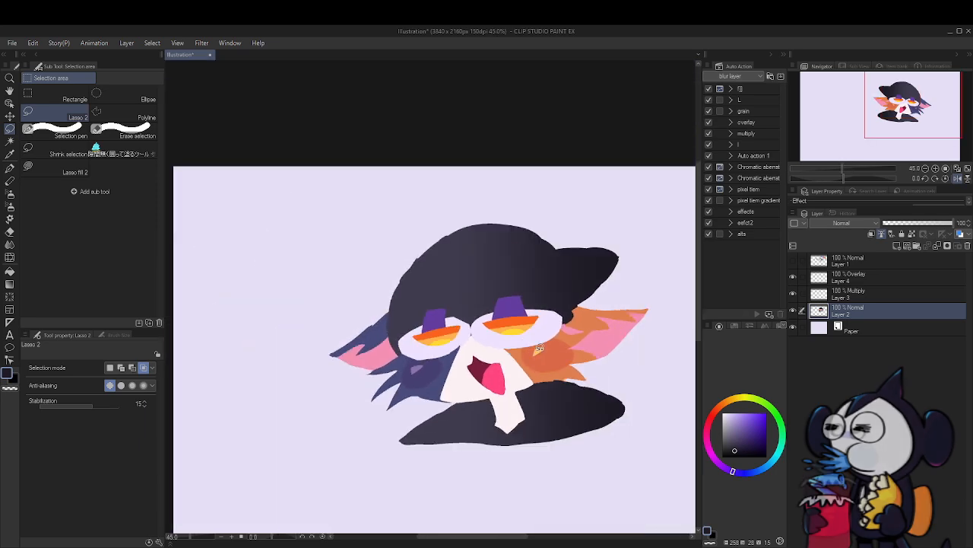
pyautogui.scroll(5, 549, 387)
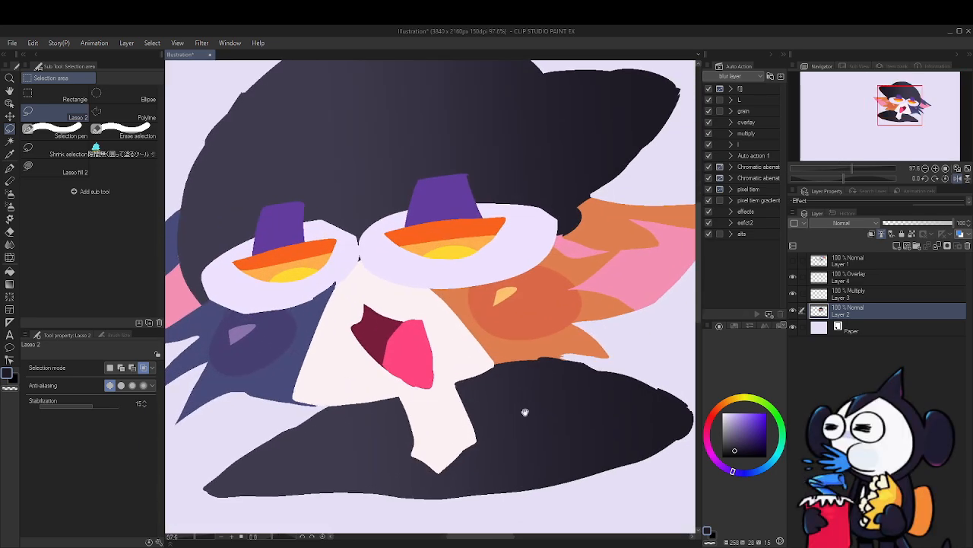
# Undo the test selections and the gradient on Layer 2, back to the flat cap and shoulders being selected
pyautogui.press('w')
pyautogui.hotkey('ctrl', 'z')
pyautogui.hotkey('ctrl', 'z')
pyautogui.hotkey('ctrl', 'z')
pyautogui.hotkey('ctrl', 'z')
pyautogui.hotkey('ctrl', 'z')
pyautogui.hotkey('ctrl', 'z')
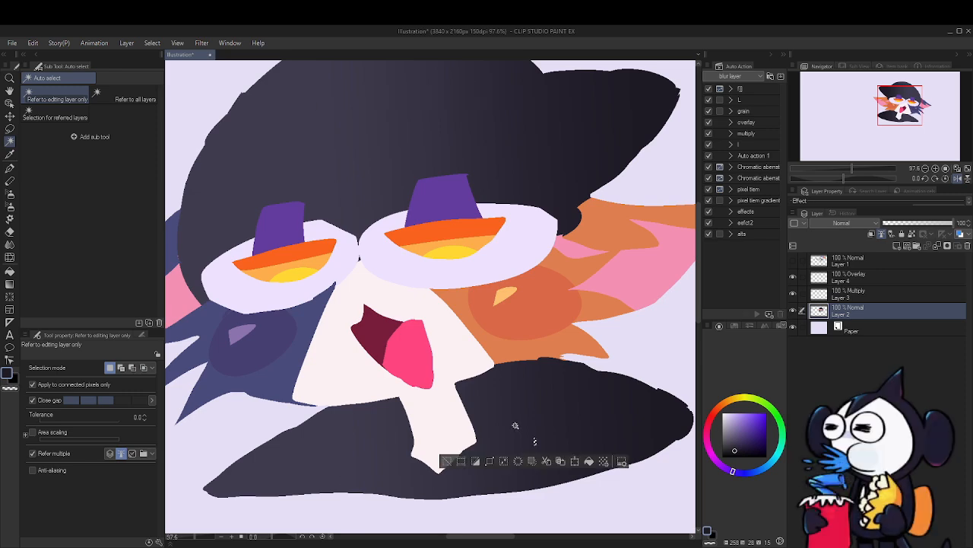
pyautogui.hotkey('ctrl', 'z')
pyautogui.hotkey('ctrl', 'z')
pyautogui.hotkey('ctrl', 'z')
pyautogui.hotkey('ctrl', 'z')
pyautogui.hotkey('ctrl', 'z')
pyautogui.hotkey('ctrl', 'z')
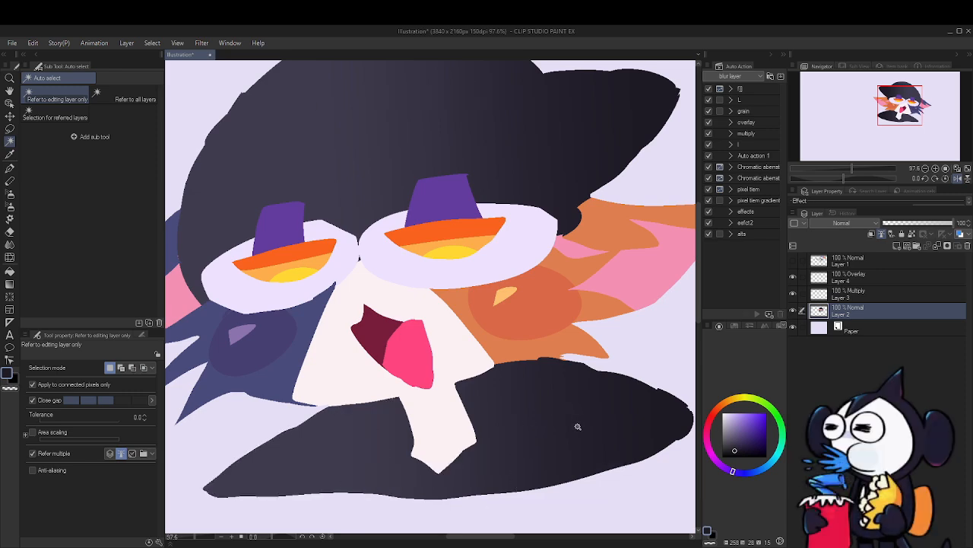
pyautogui.hotkey('ctrl', 'z')
# On the Multiply layer, shade the right side of the selected shoulders with a near-black violet foreground-to-transparent gradient
pyautogui.scroll(-3, 571, 437)
pyautogui.scroll(3, 585, 409)
pyautogui.scroll(-3, 584, 411)
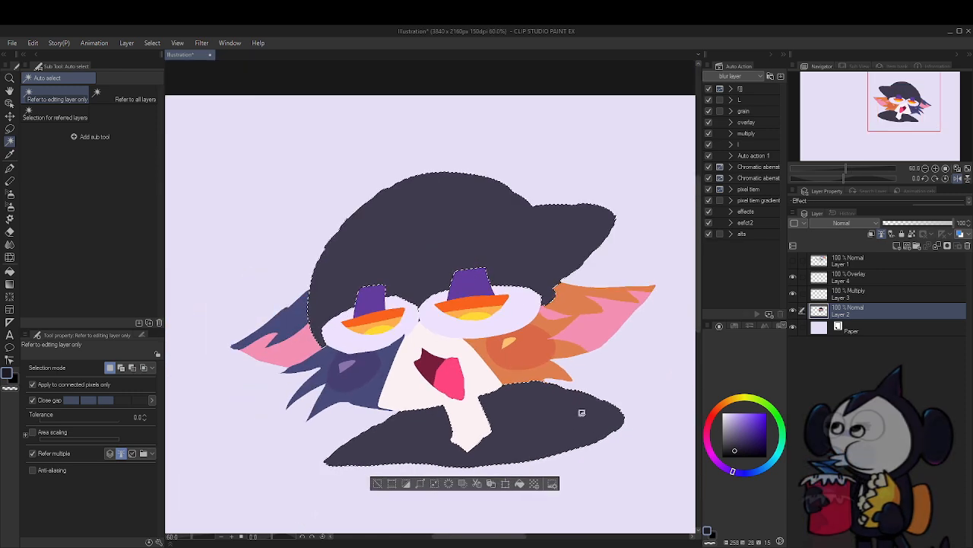
pyautogui.scroll(3, 580, 411)
pyautogui.scroll(-5, 579, 410)
pyautogui.press('g')
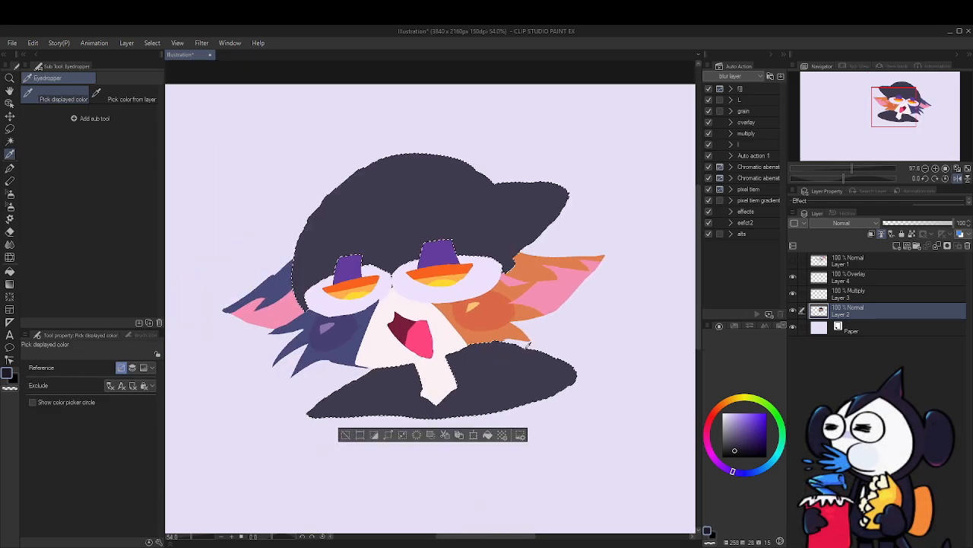
pyautogui.press('g')
pyautogui.scroll(4, 521, 349)
pyautogui.hotkey('alt', ']')
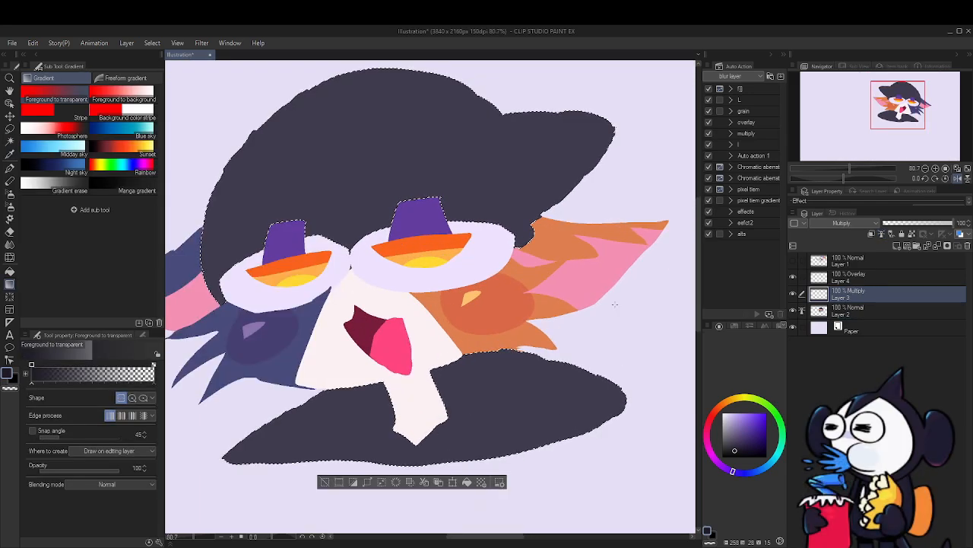
pyautogui.click(728, 447)
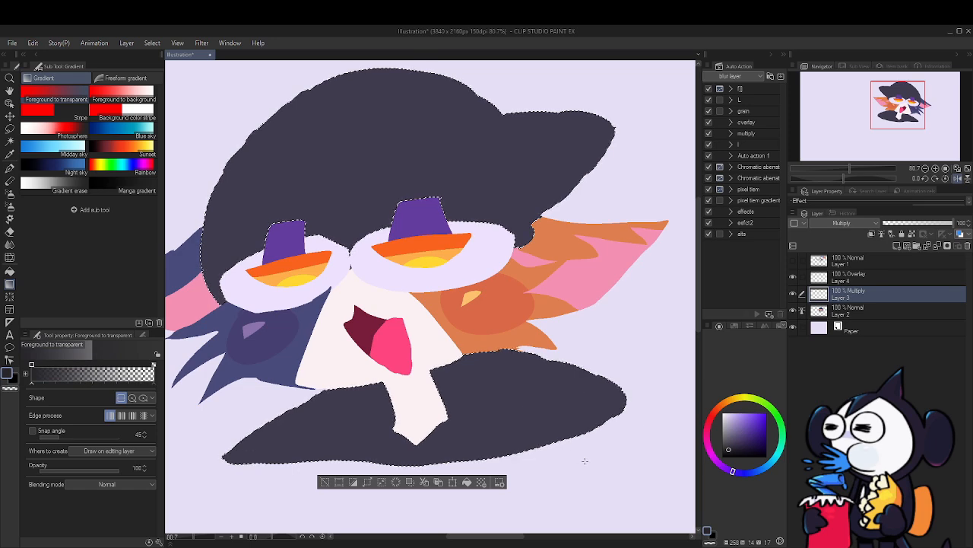
pyautogui.moveTo(586, 461); pyautogui.dragTo(542, 388)
pyautogui.hotkey('ctrl', 'z')
pyautogui.moveTo(474, 460); pyautogui.dragTo(388, 346)
pyautogui.hotkey('ctrl', 'z')
pyautogui.moveTo(587, 435); pyautogui.dragTo(480, 356)
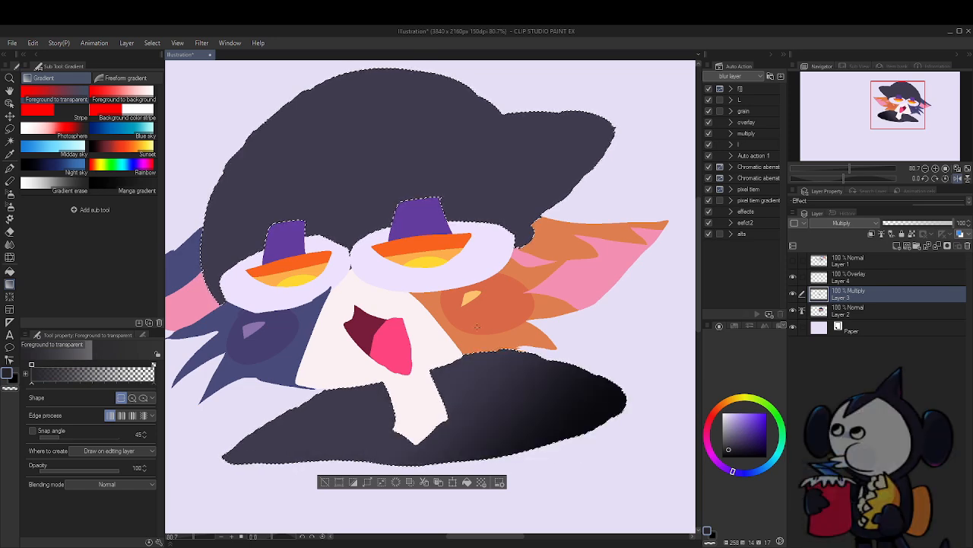
# Shade the cap with the same dark gradient, running from the brim's tip diagonally inward
pyautogui.moveTo(536, 145); pyautogui.dragTo(395, 251)
pyautogui.hotkey('ctrl', 'z')
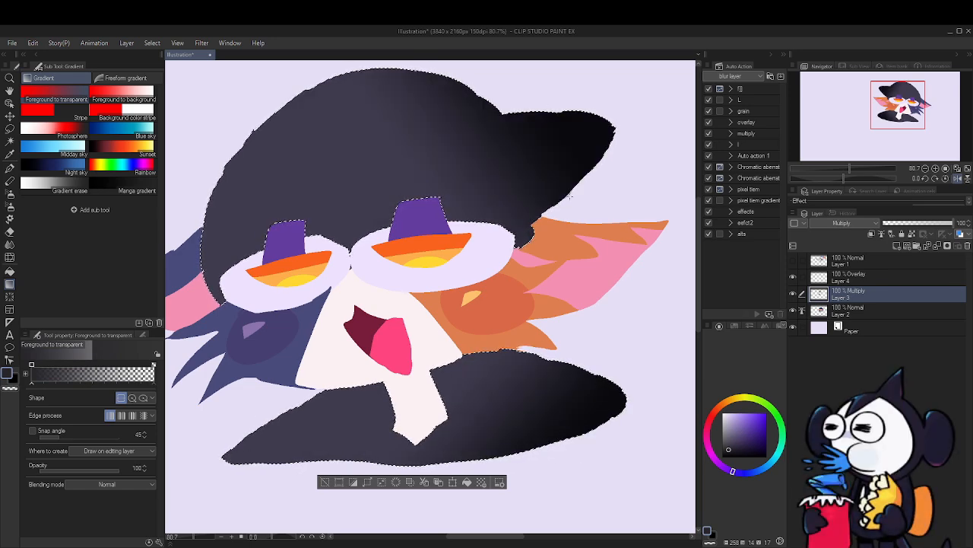
pyautogui.moveTo(607, 113); pyautogui.dragTo(384, 219)
pyautogui.hotkey('ctrl', 'z')
pyautogui.press('m')
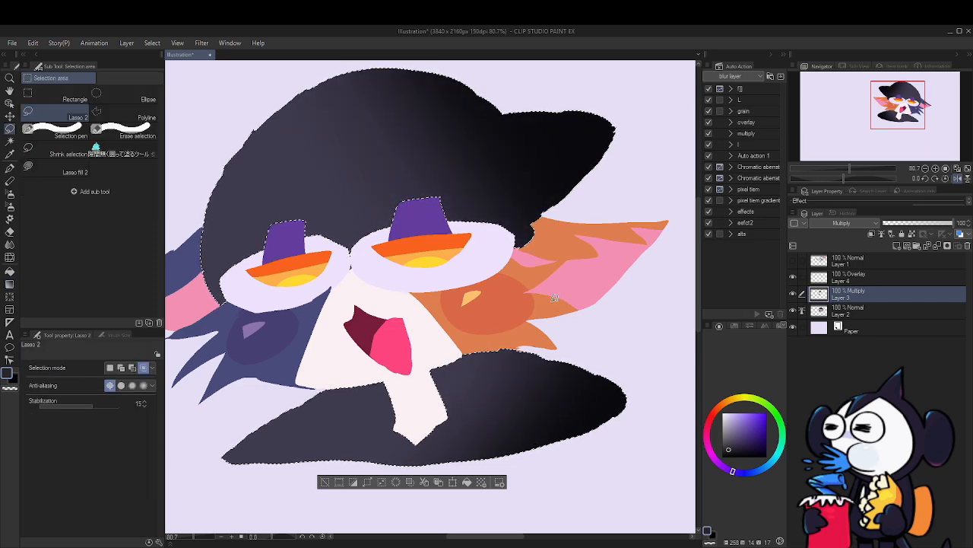
# On the Overlay layer, add light lavender gradients from the left edges of the cap and shoulders inward, and deselect
pyautogui.moveTo(551, 299); pyautogui.dragTo(629, 320)
pyautogui.click(850, 278)
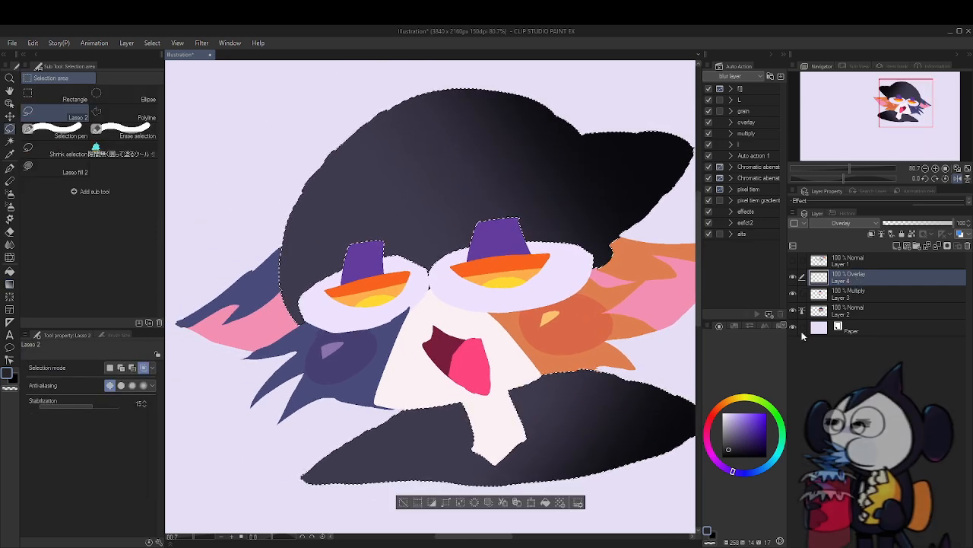
pyautogui.click(735, 413)
pyautogui.press('i')
pyautogui.press('g')
pyautogui.moveTo(316, 141); pyautogui.dragTo(441, 232)
pyautogui.hotkey('ctrl', 'z')
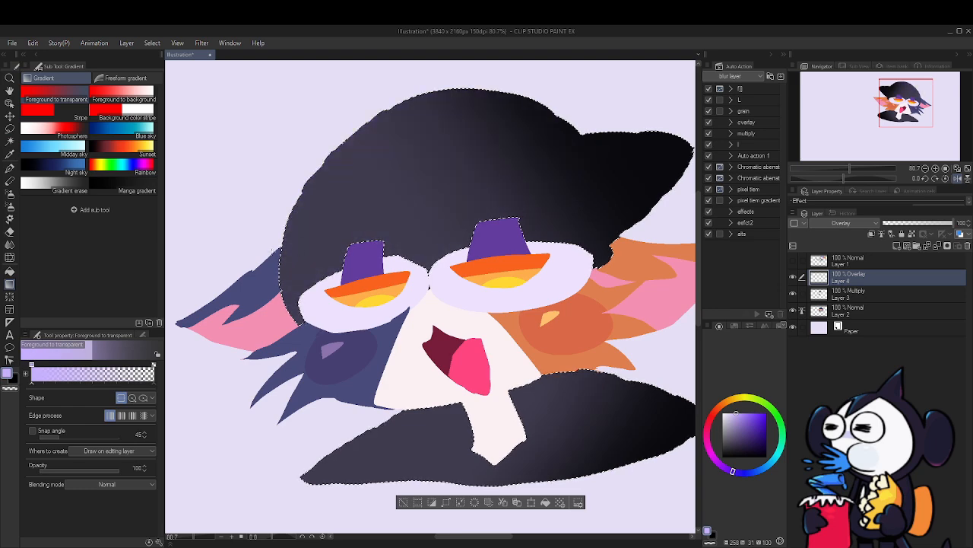
pyautogui.moveTo(285, 205); pyautogui.dragTo(487, 229)
pyautogui.moveTo(325, 413); pyautogui.dragTo(479, 433)
pyautogui.press('m')
pyautogui.hotkey('ctrl', 'd')
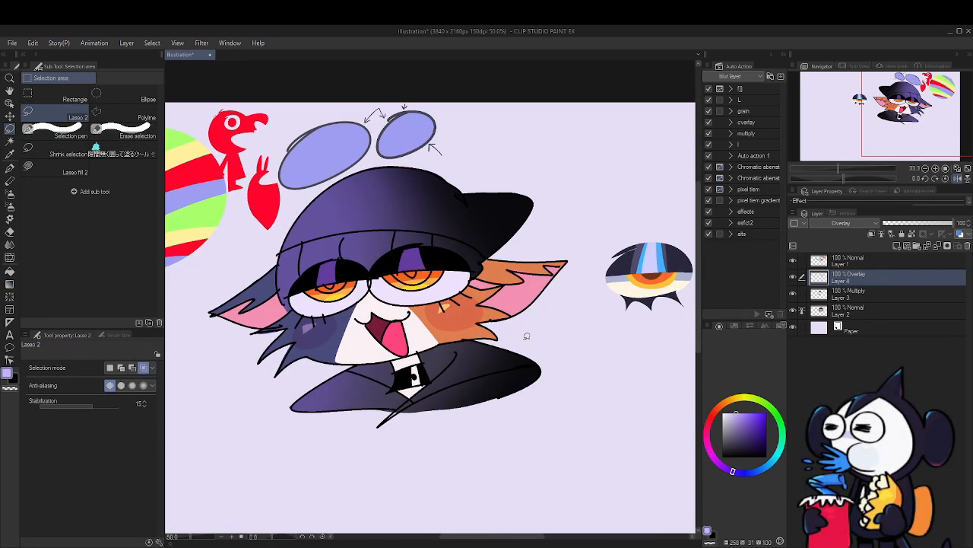
pyautogui.moveTo(526, 336); pyautogui.dragTo(496, 354)
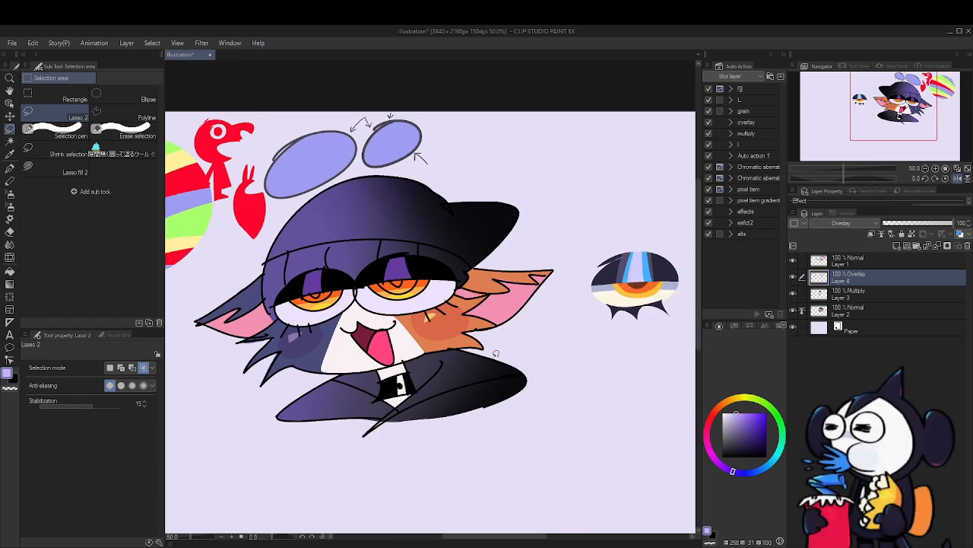
pyautogui.scroll(-3, 622, 333)
pyautogui.scroll(4, 525, 256)
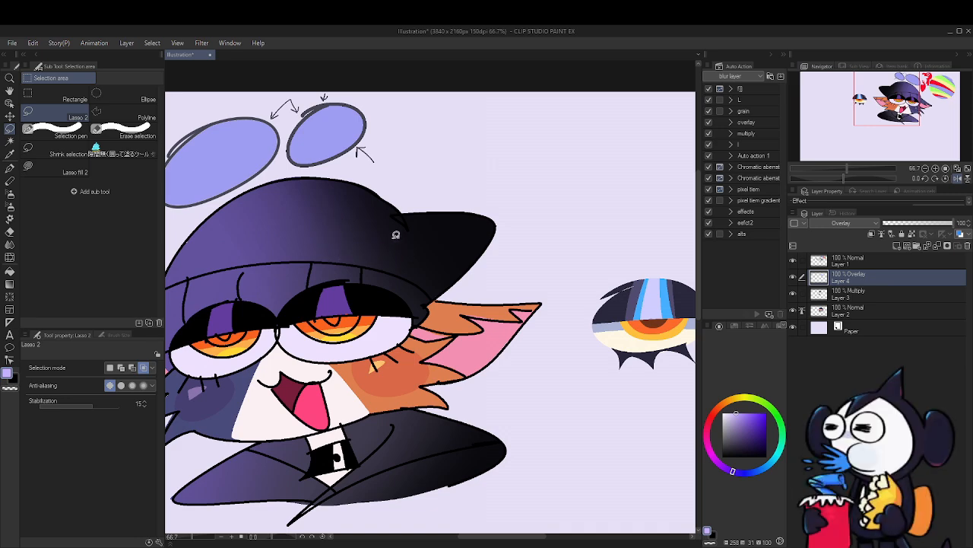
pyautogui.scroll(-1, 399, 231)
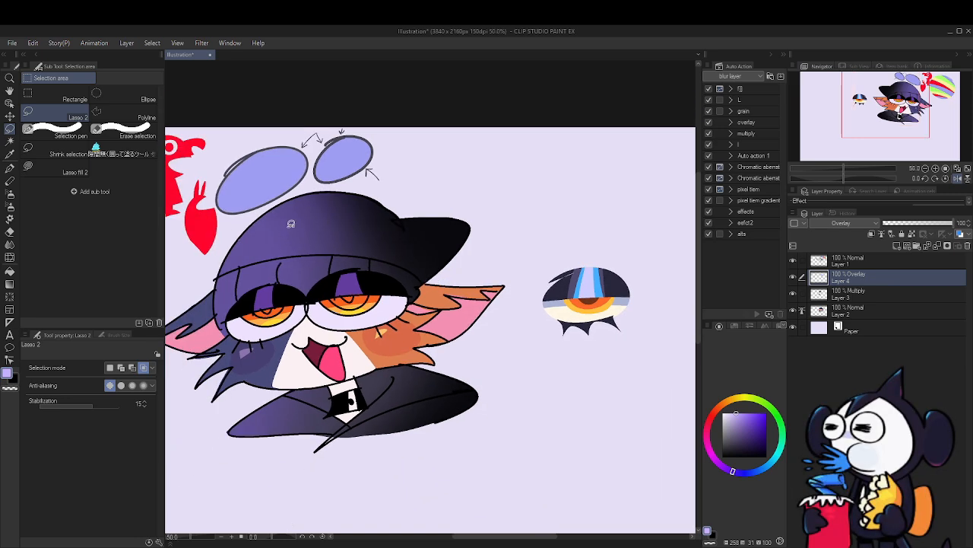
pyautogui.scroll(1, 415, 238)
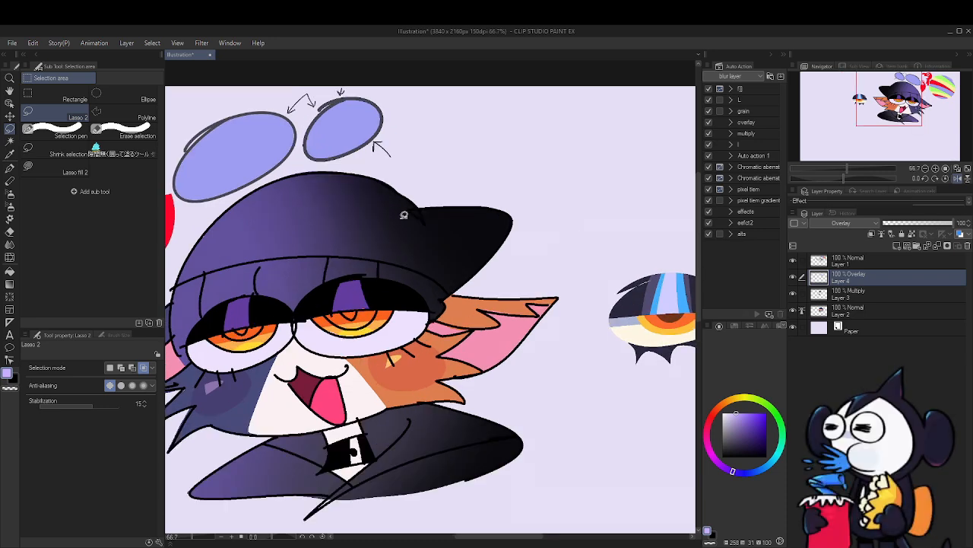
pyautogui.scroll(-2, 388, 249)
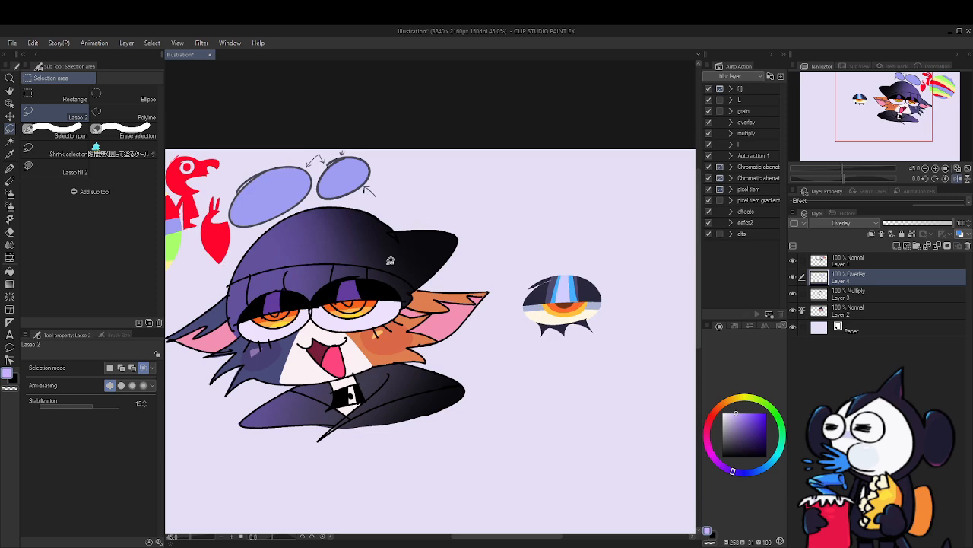
# On the Multiply layer, lasso four curved shadows beside the fold lines of the cap's band, fill them with muted greyish violet, and deselect
pyautogui.scroll(4, 390, 260)
pyautogui.moveTo(307, 356); pyautogui.dragTo(283, 262)
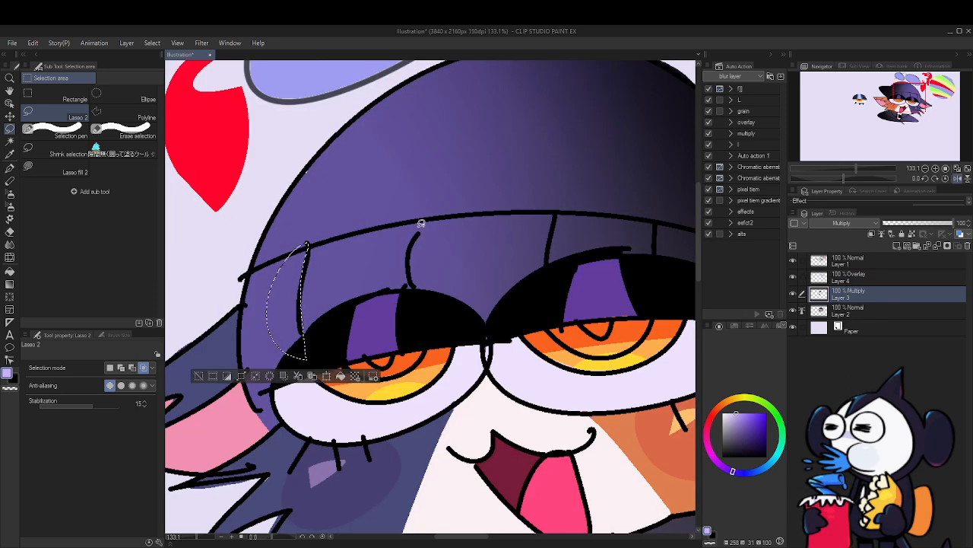
pyautogui.moveTo(421, 223); pyautogui.dragTo(409, 222)
pyautogui.moveTo(527, 219); pyautogui.dragTo(555, 212)
pyautogui.moveTo(555, 244); pyautogui.dragTo(487, 258)
pyautogui.moveTo(587, 235); pyautogui.dragTo(581, 236)
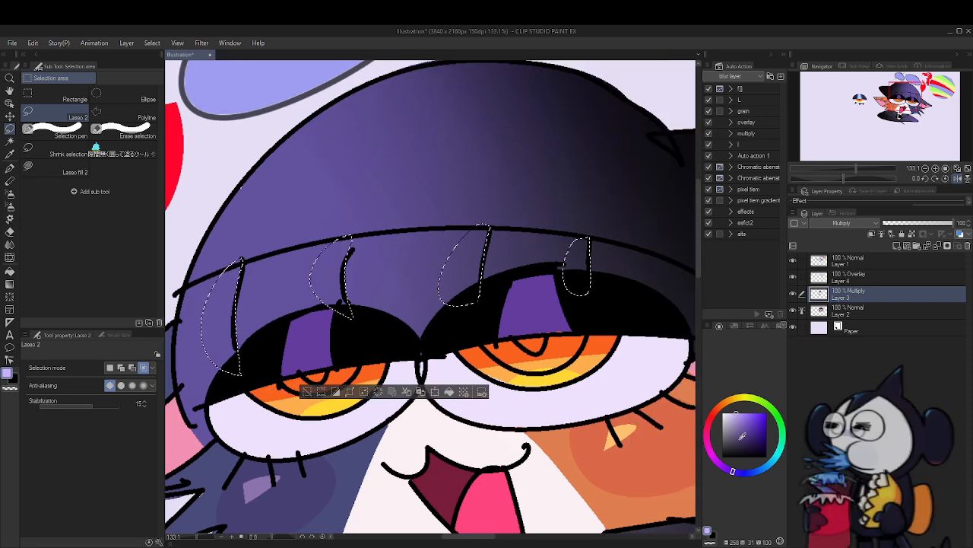
pyautogui.click(734, 436)
pyautogui.hotkey('alt', 'Delete')
pyautogui.hotkey('ctrl', 'd')
pyautogui.scroll(-4, 419, 204)
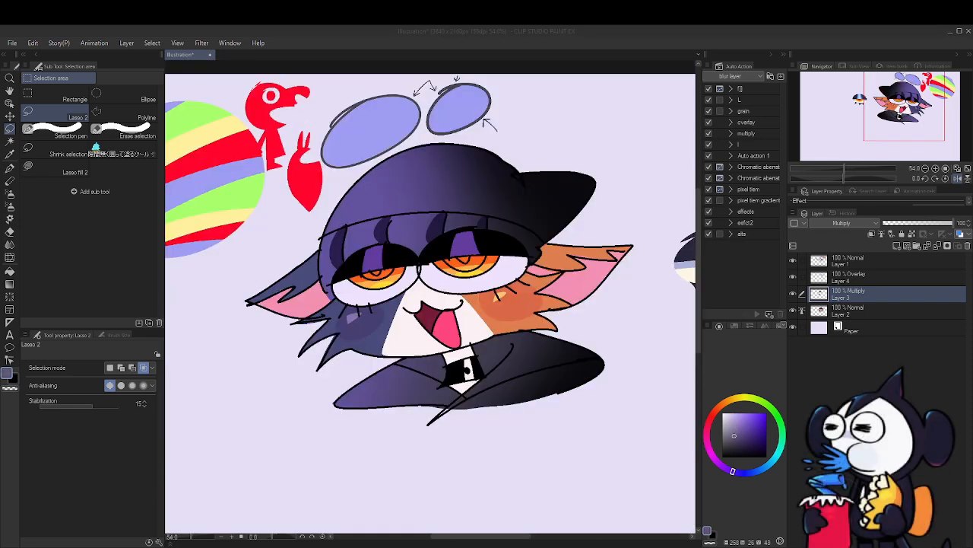